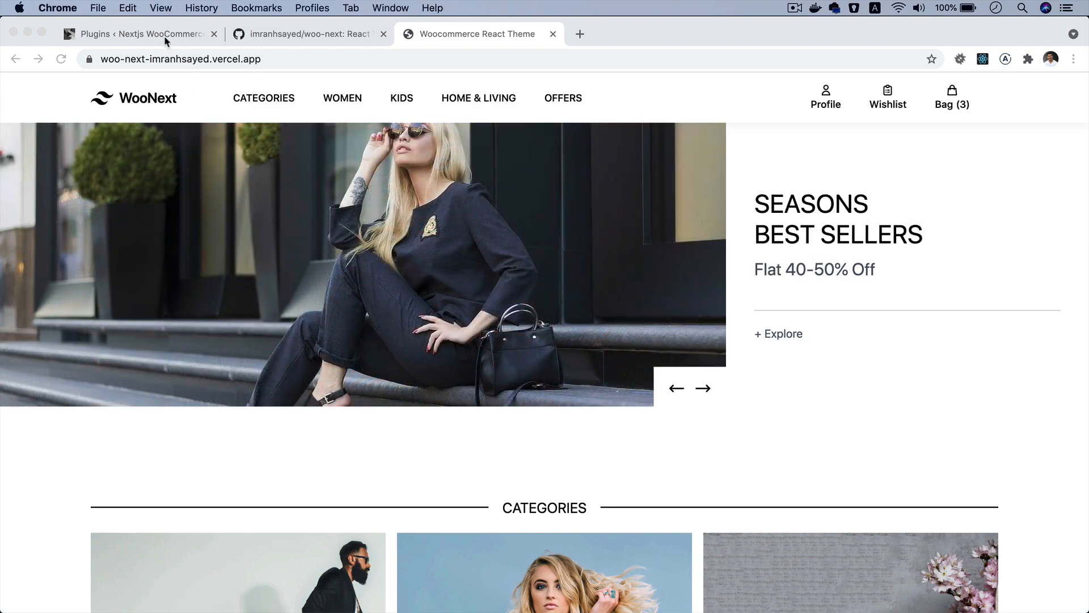
Step: Return to the storefront, add Wallpaper to the cart and view the cart
click(141, 34)
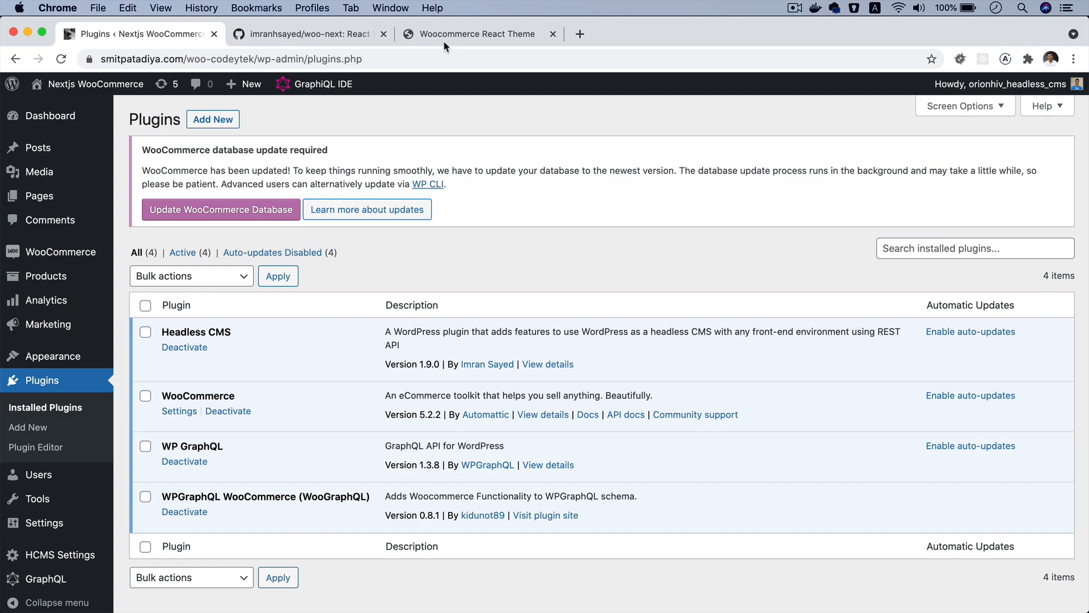
click(443, 40)
scroll(497, 187, down, 5)
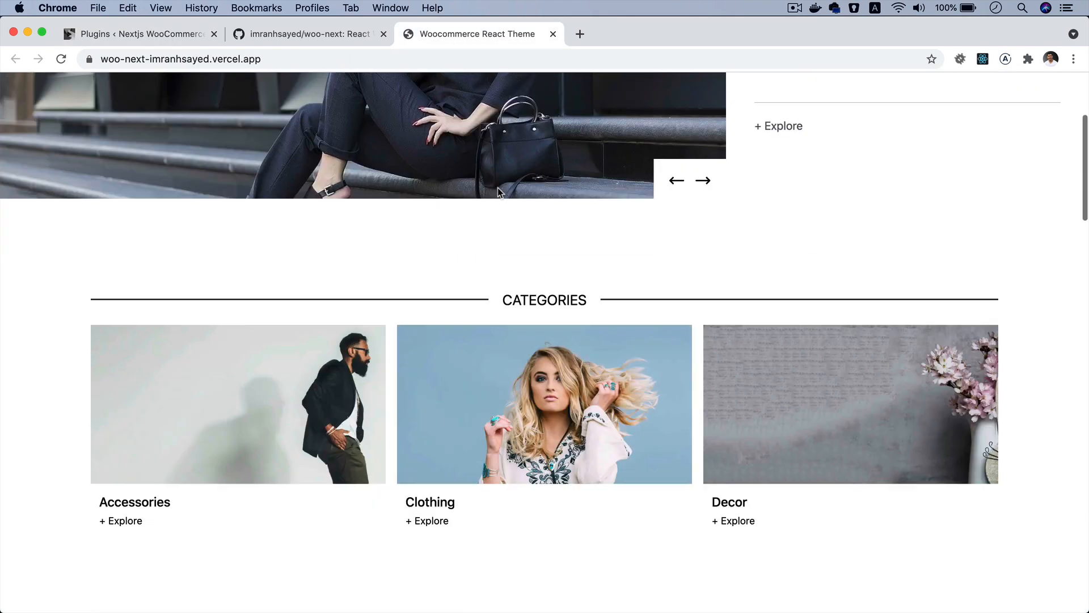
scroll(497, 188, down, 5)
scroll(498, 187, down, 5)
scroll(498, 187, down, 5)
scroll(499, 187, down, 3)
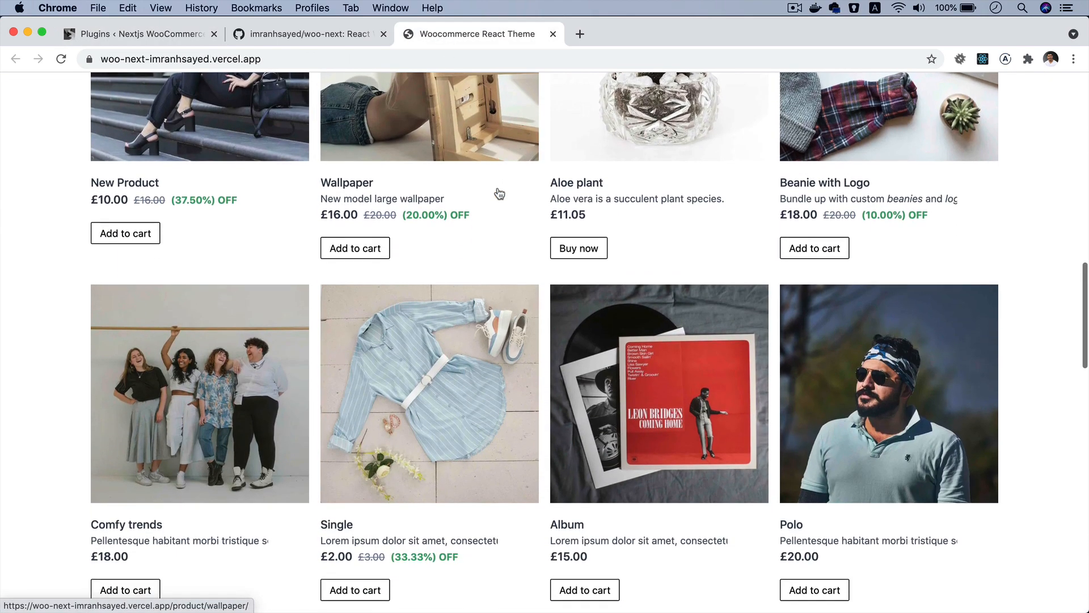
scroll(497, 187, down, 5)
scroll(498, 187, down, 5)
scroll(499, 188, up, 15)
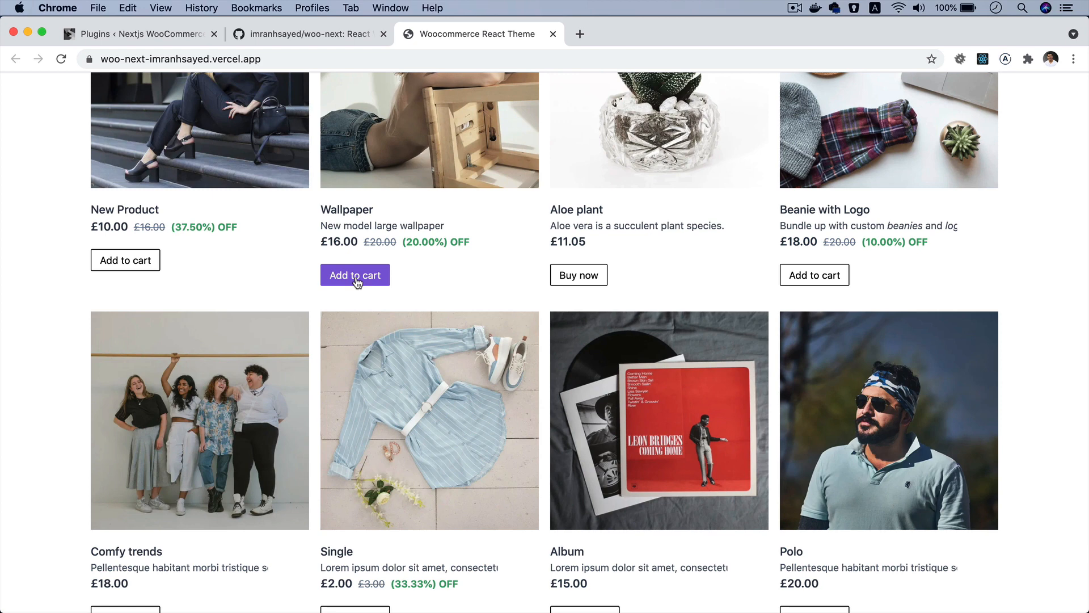
scroll(363, 281, up, 1)
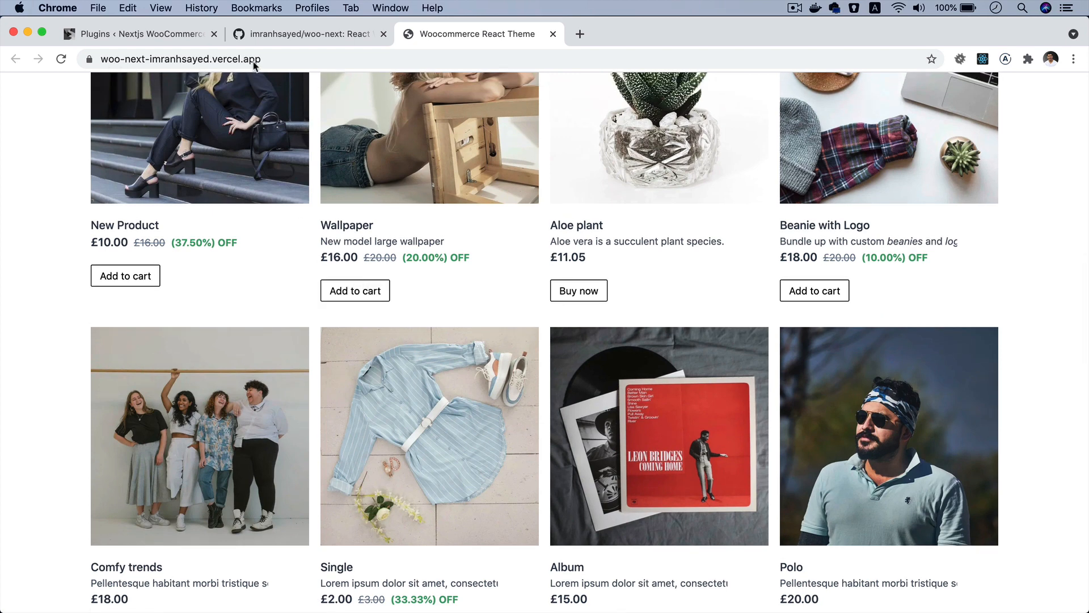
click(355, 291)
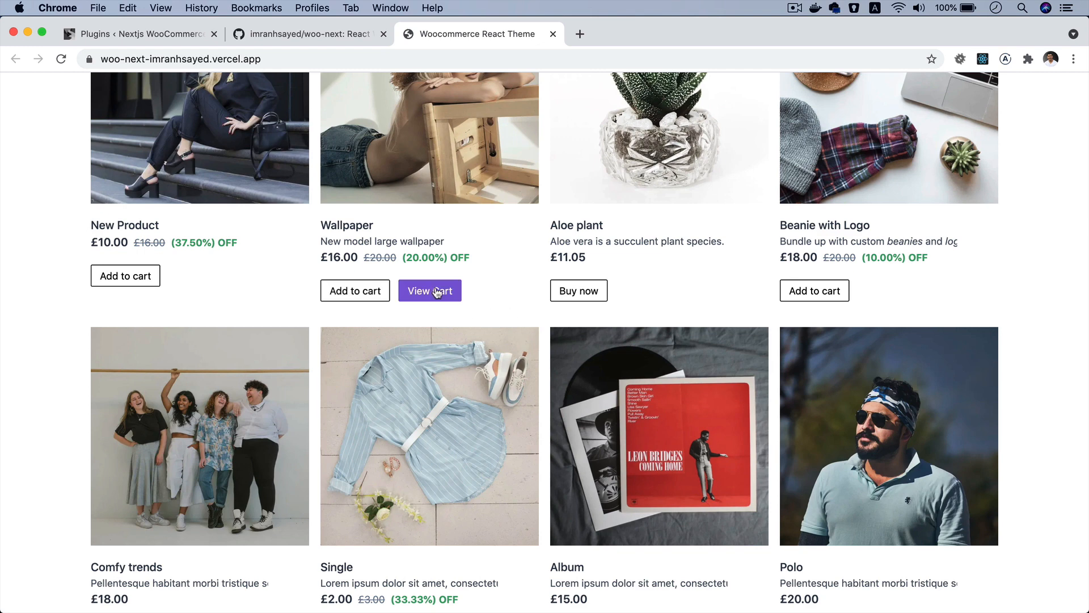
click(421, 290)
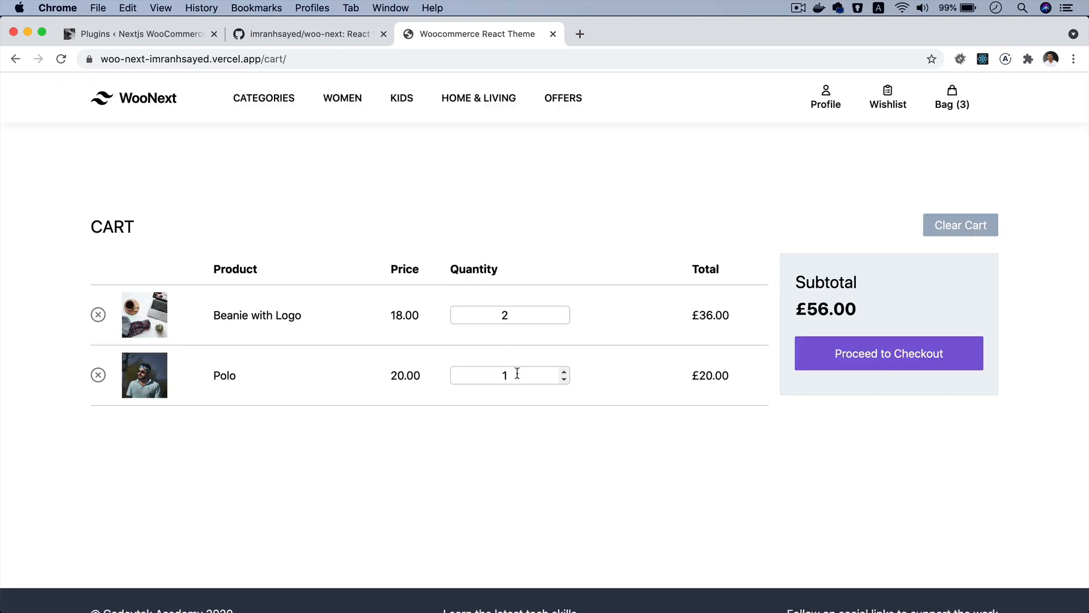
Step: Raise the Polo quantity in the cart to 2
click(517, 375)
key(Up)
click(825, 353)
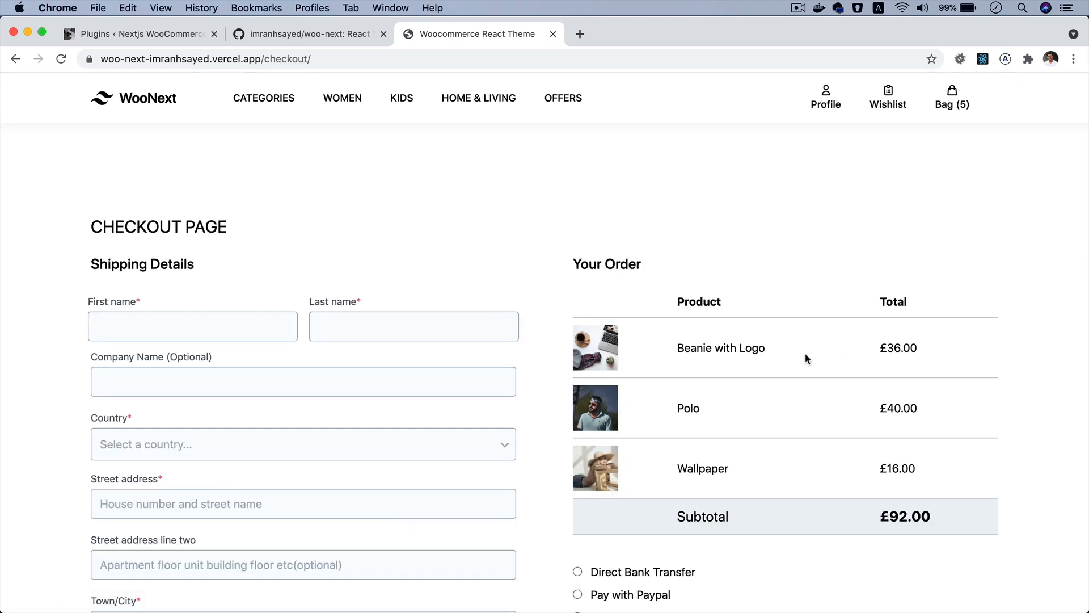
scroll(533, 349, down, 5)
scroll(534, 349, up, 2)
scroll(533, 350, up, 3)
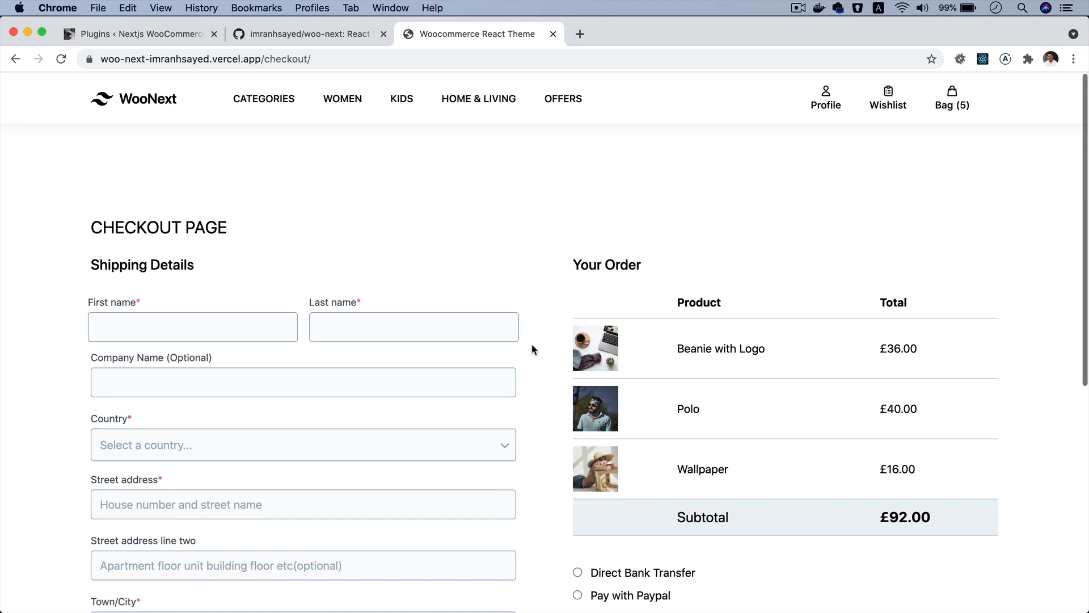
scroll(427, 269, down, 5)
scroll(427, 270, down, 1)
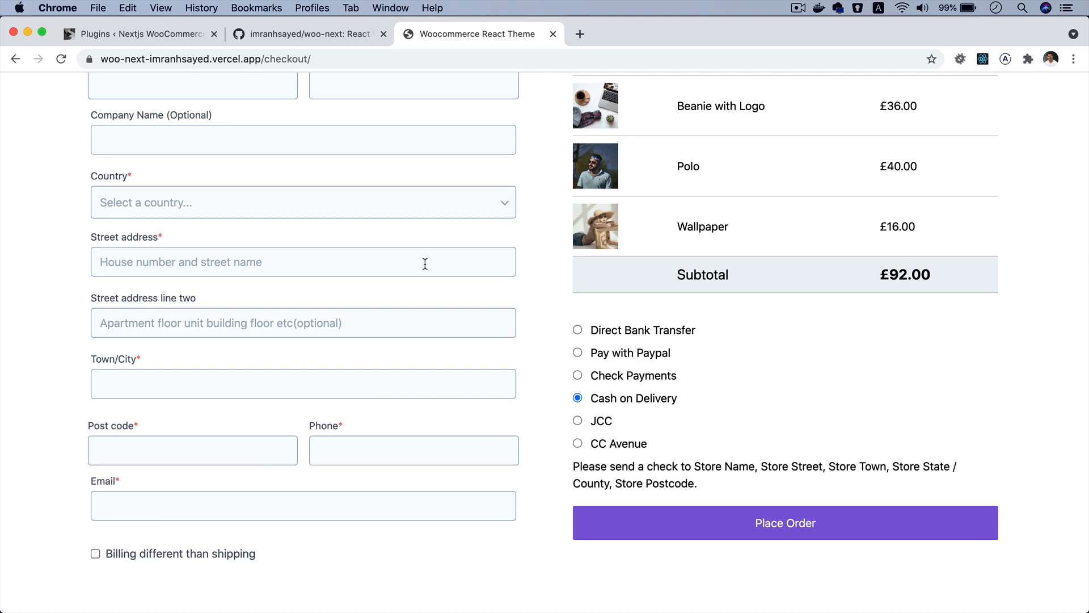
click(327, 35)
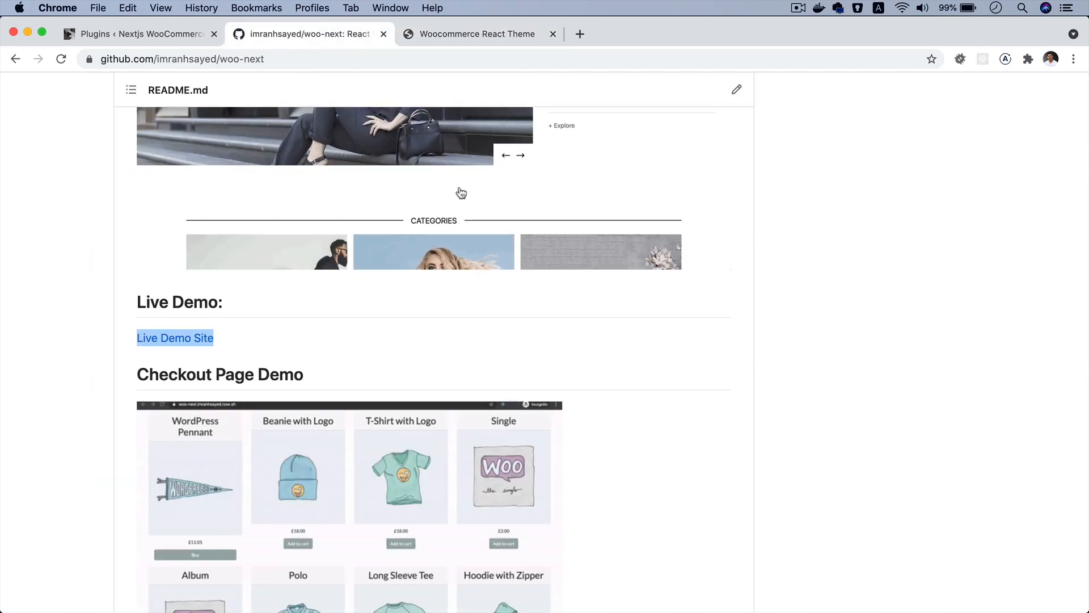
scroll(460, 191, up, 10)
scroll(461, 190, up, 5)
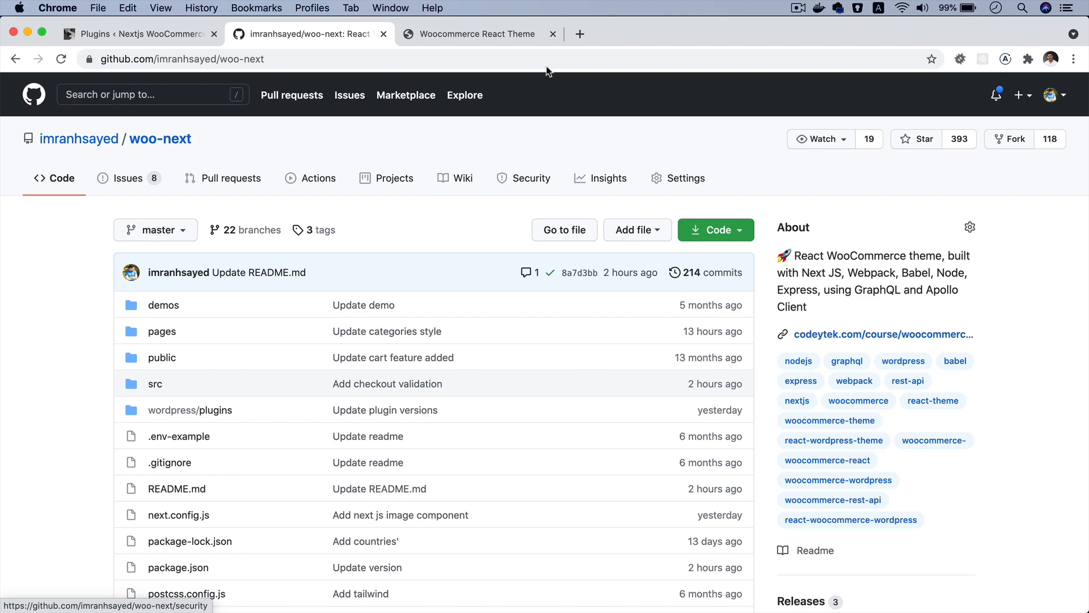
click(476, 34)
scroll(252, 263, up, 2)
scroll(252, 264, up, 2)
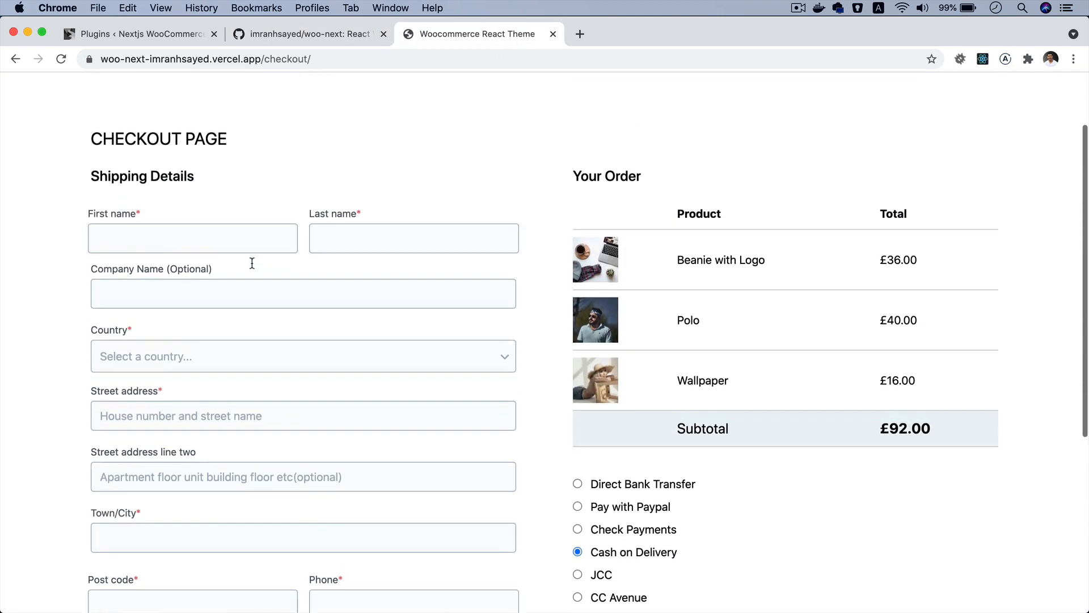
scroll(253, 264, down, 2)
scroll(202, 202, down, 2)
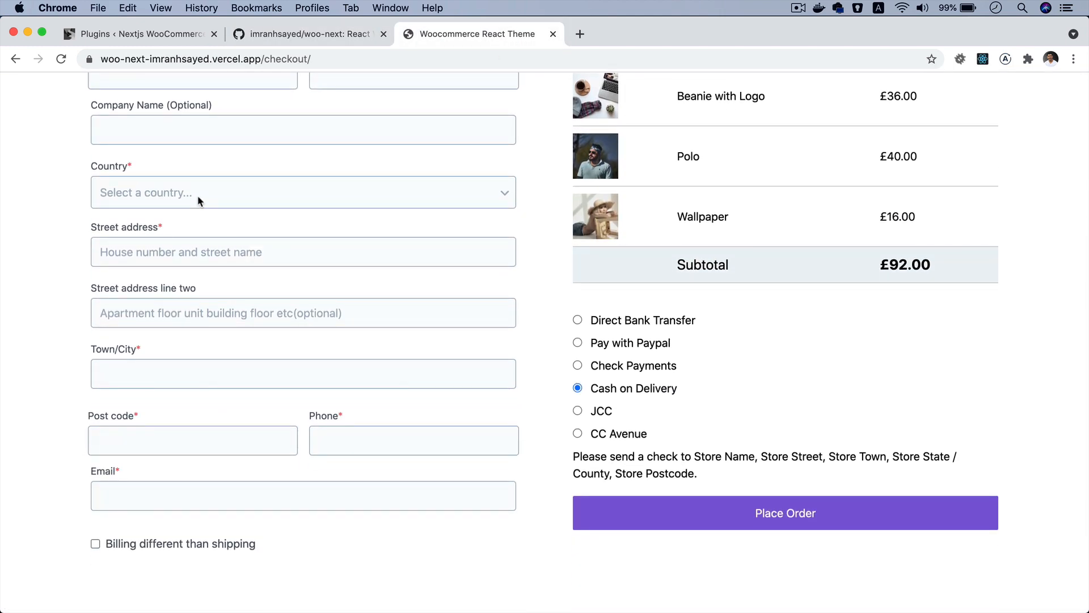
Step: Choose India from the checkout shipping country list after reopening it
click(199, 193)
scroll(214, 350, down, 10)
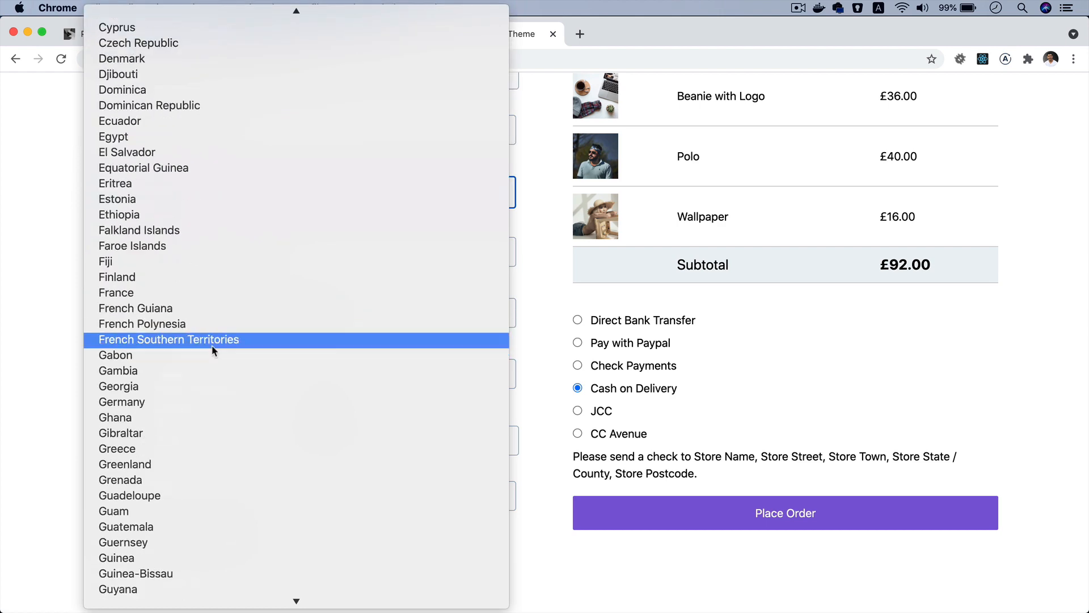
scroll(214, 349, down, 10)
scroll(213, 349, down, 10)
scroll(213, 349, down, 8)
scroll(213, 349, down, 1)
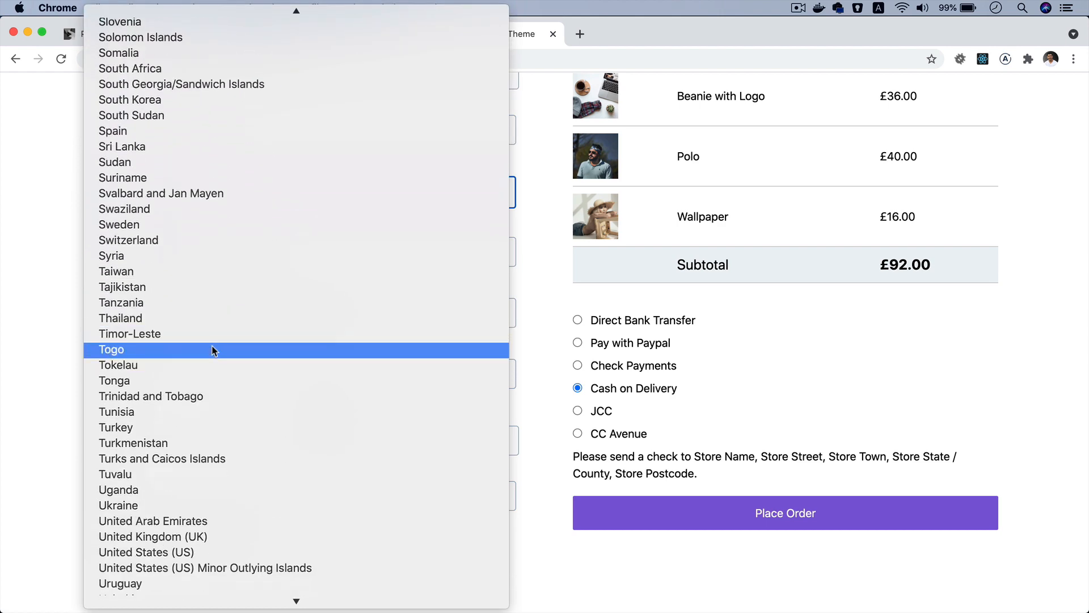
click(27, 297)
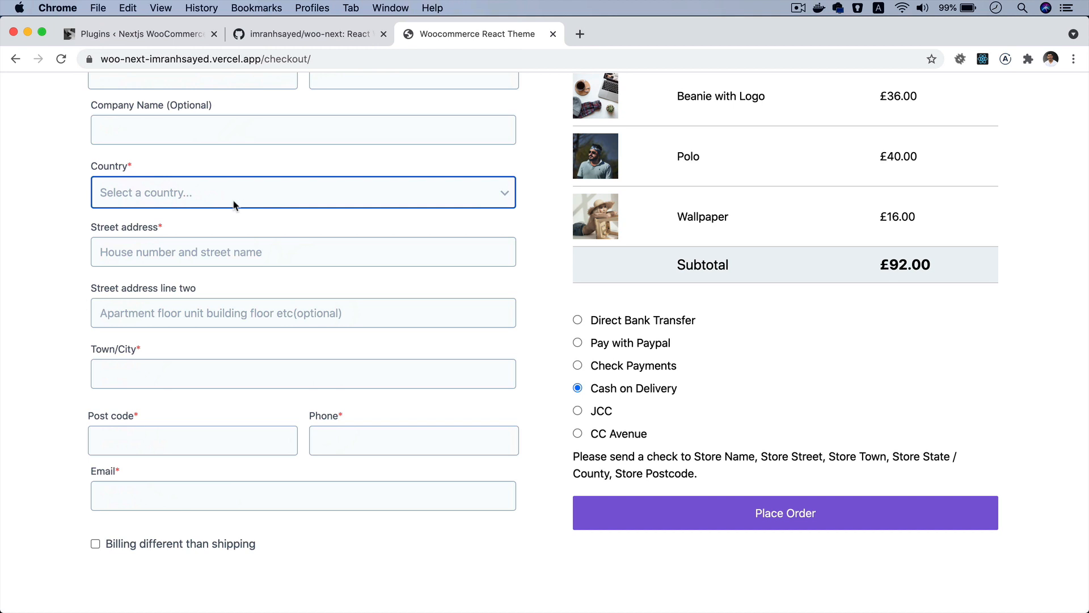
click(163, 193)
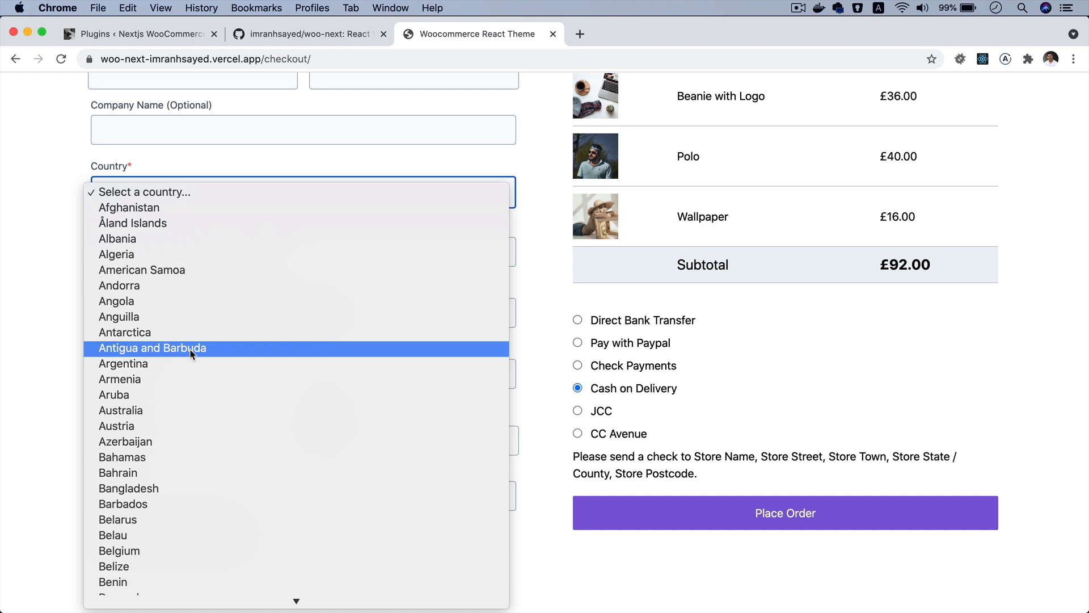
scroll(192, 344, down, 5)
scroll(191, 353, up, 10)
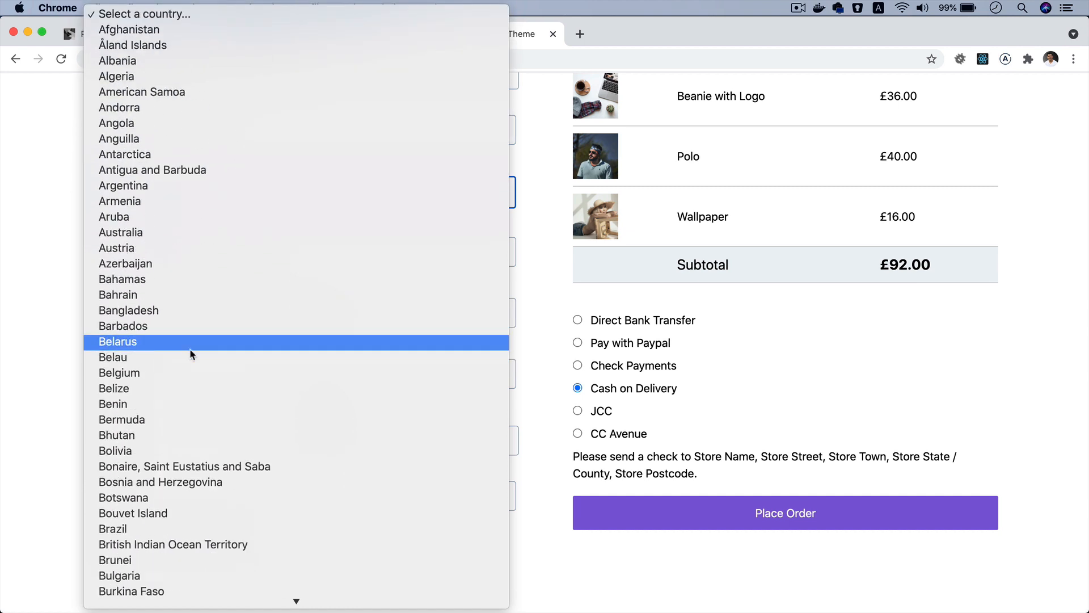
text(in)
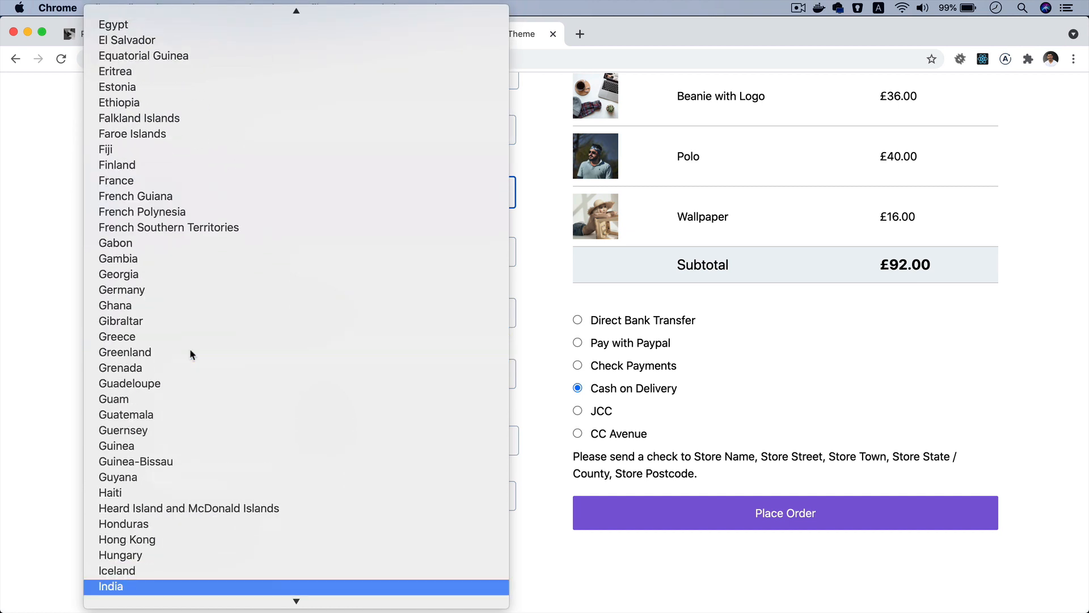
key(Return)
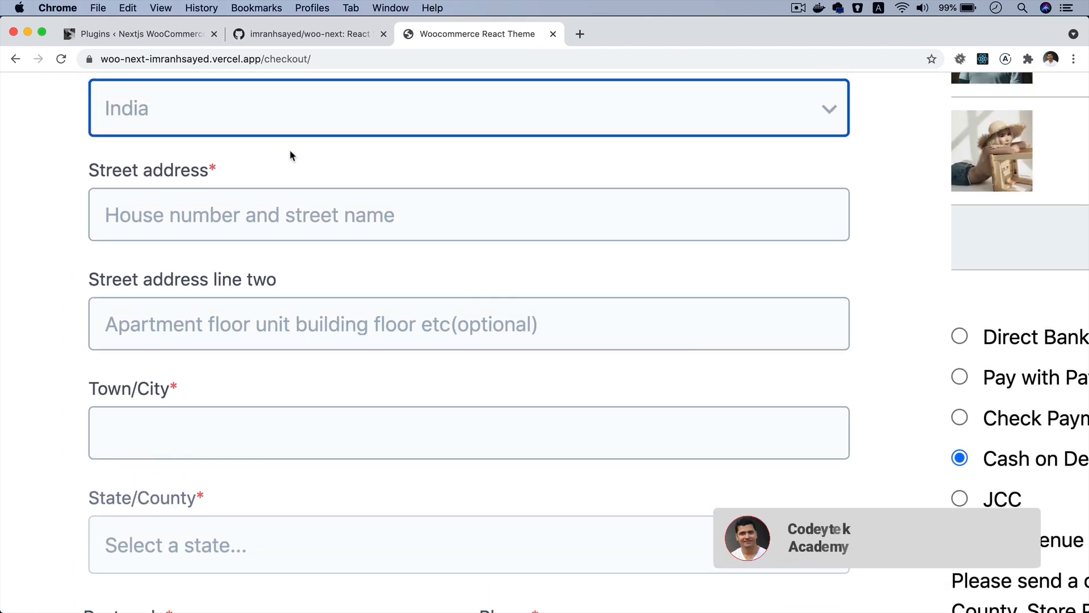
Step: Set the shipping country to Australia, state Northern Territory, and open DevTools
click(279, 122)
text(au)
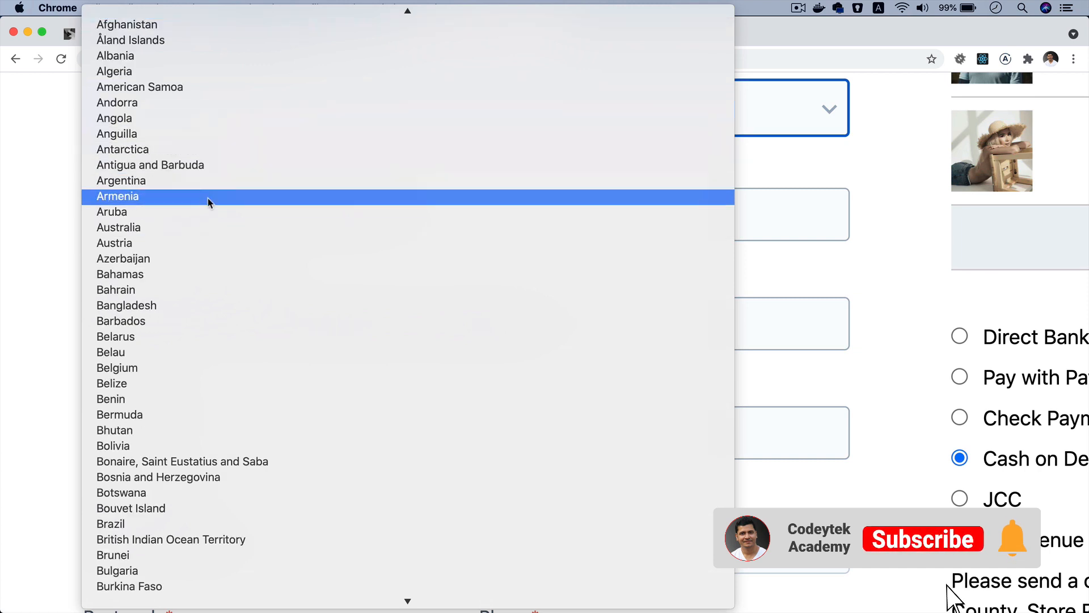
click(202, 226)
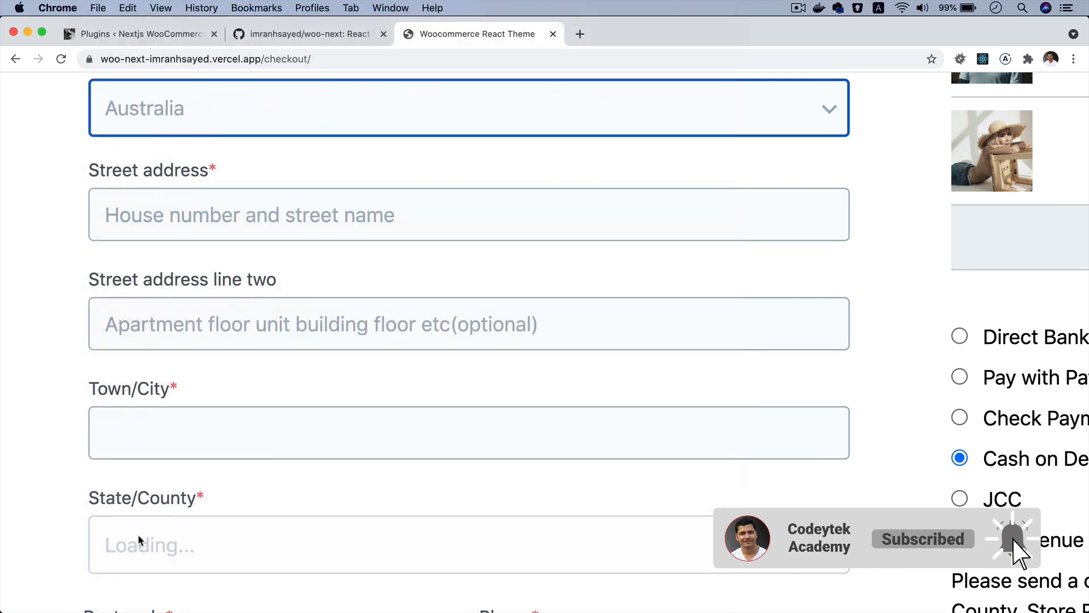
scroll(235, 540, down, 2)
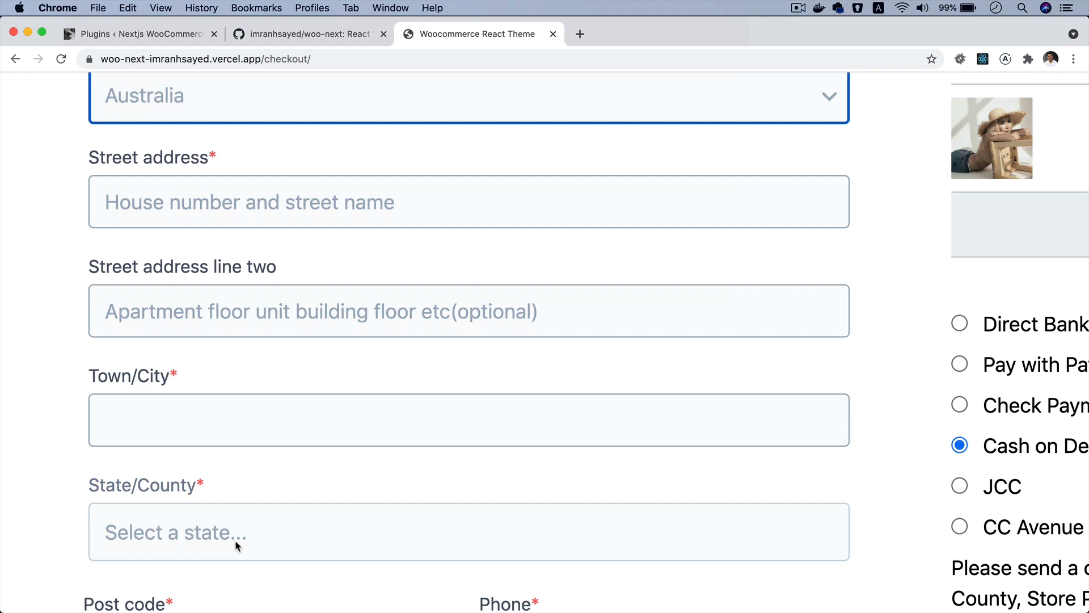
click(230, 498)
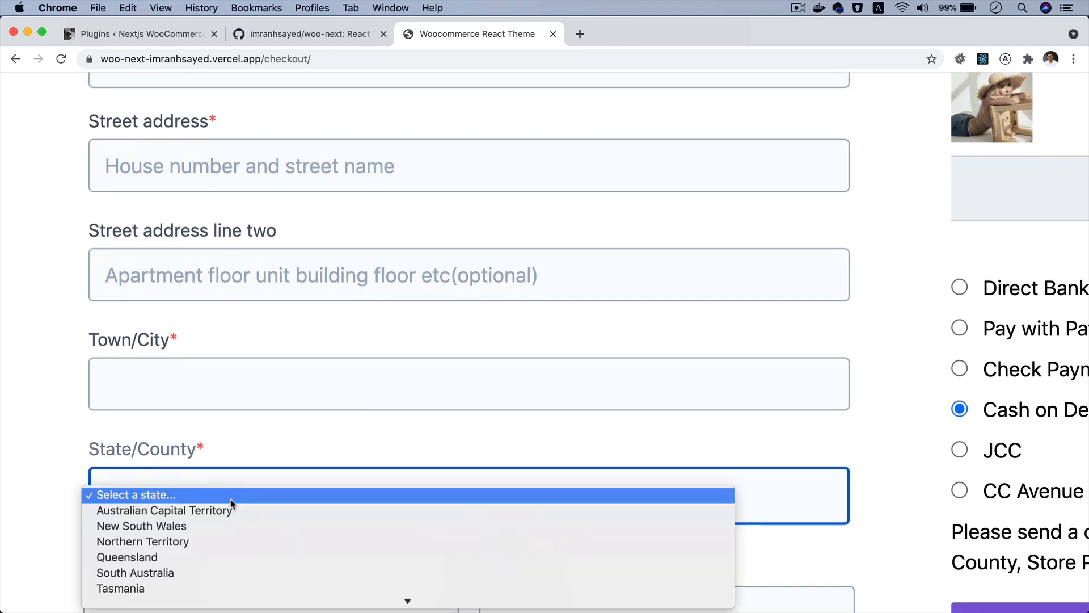
click(144, 541)
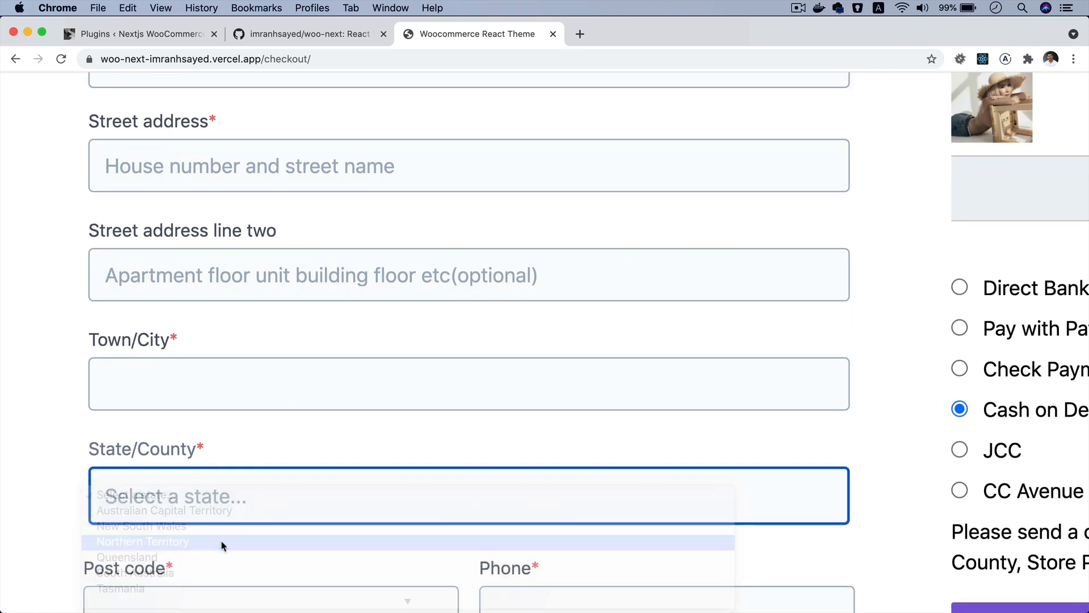
key(alt+super+j)
Step: Show the Network requests and pick India as the checkout country
click(332, 85)
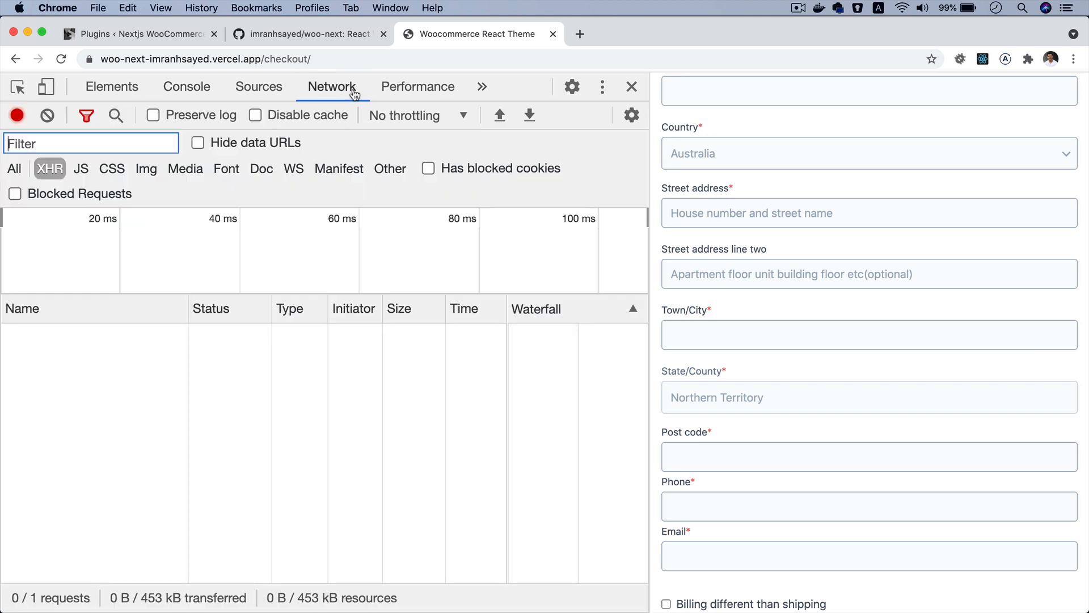
scroll(805, 300, up, 3)
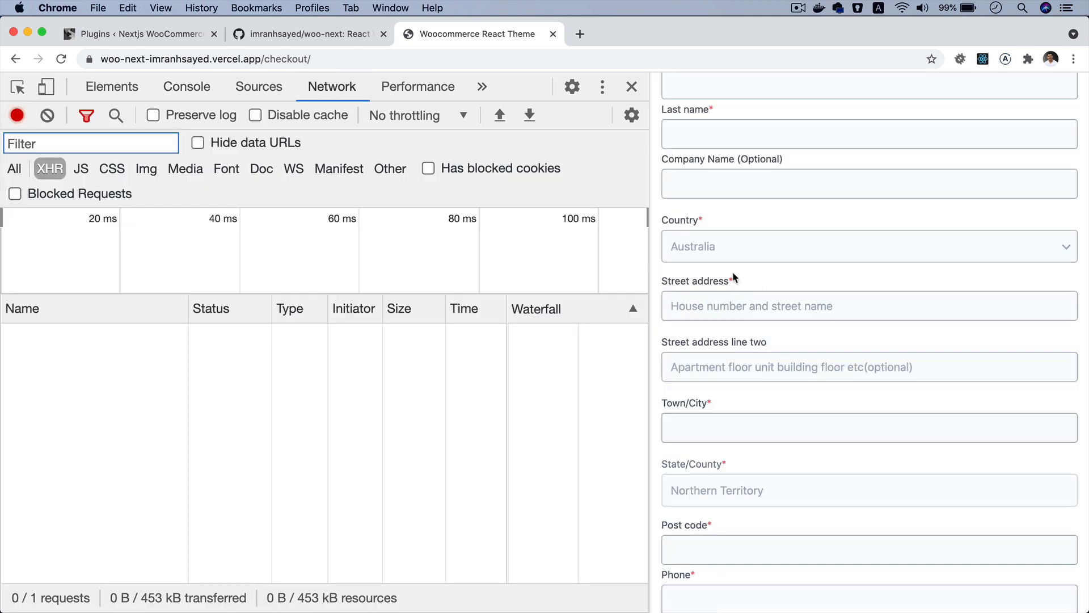
click(740, 246)
text(ia)
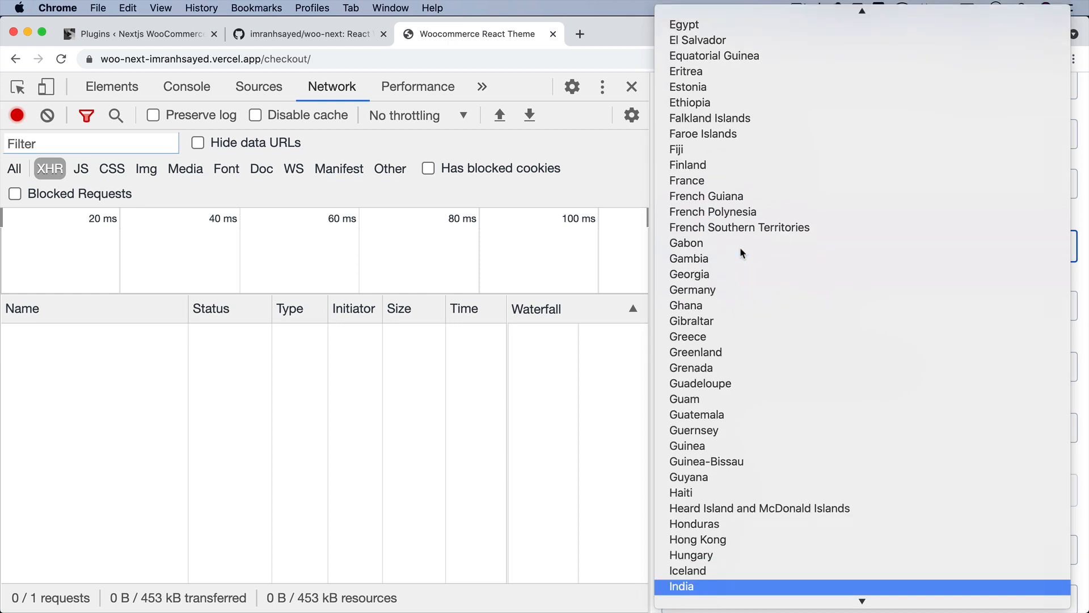
key(Return)
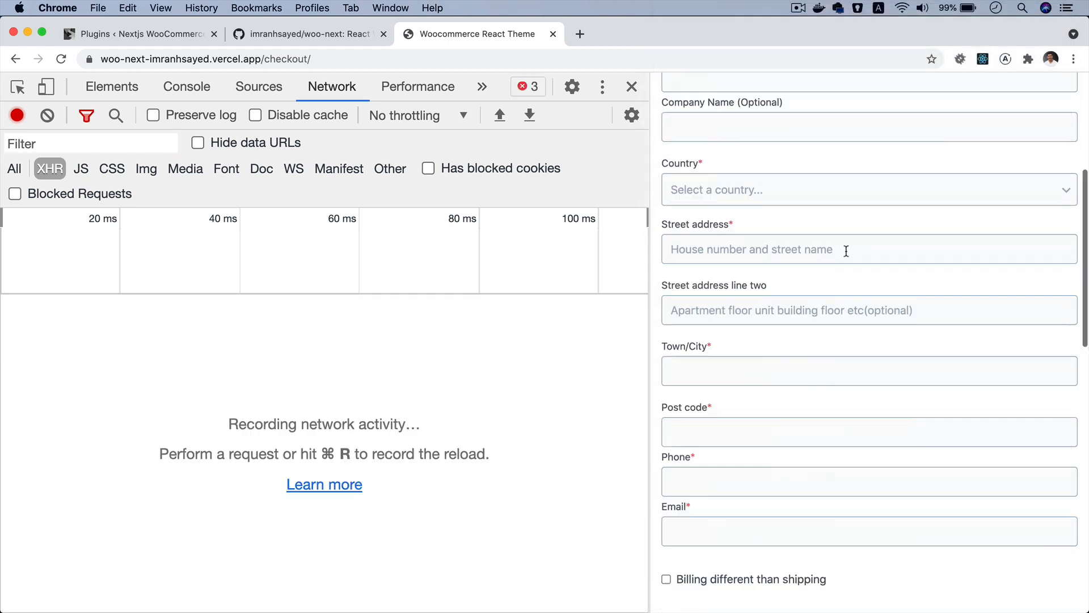
Step: Reselect India and open the graphql request it triggered
click(737, 193)
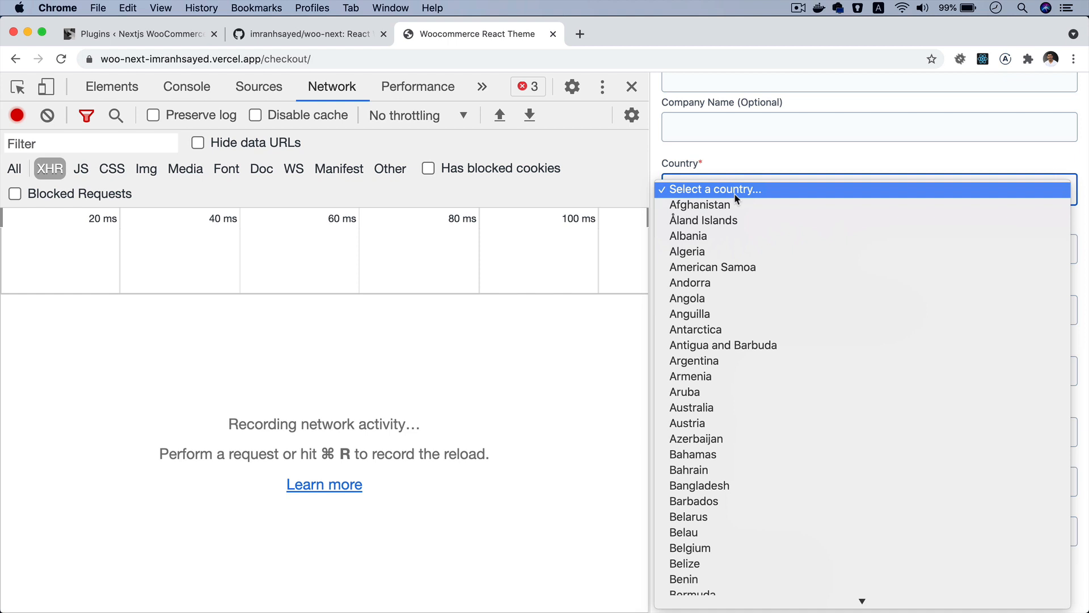
scroll(736, 426, down, 10)
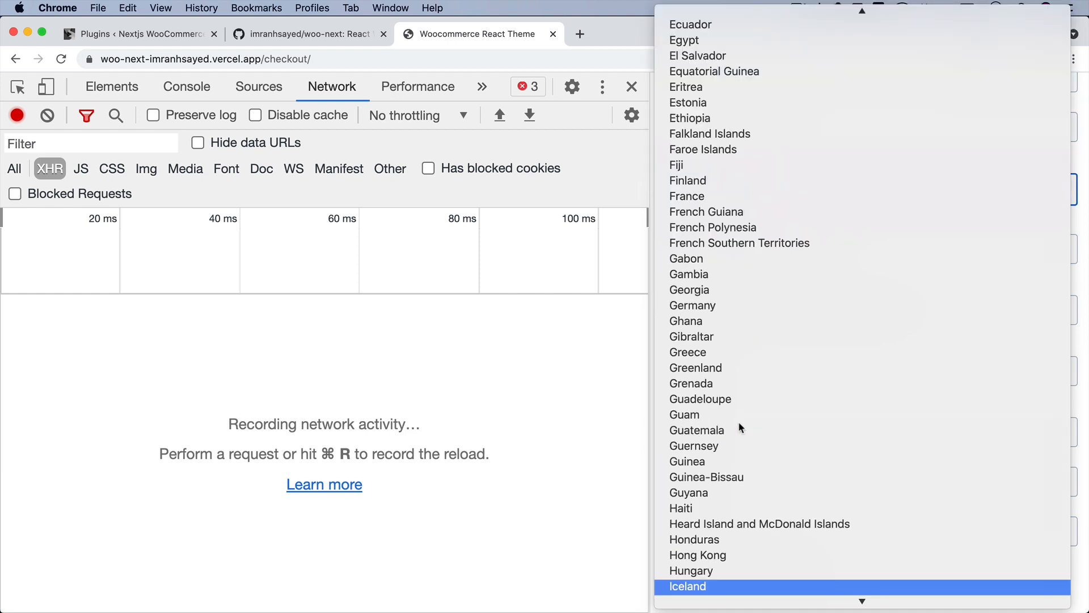
scroll(736, 512, down, 1)
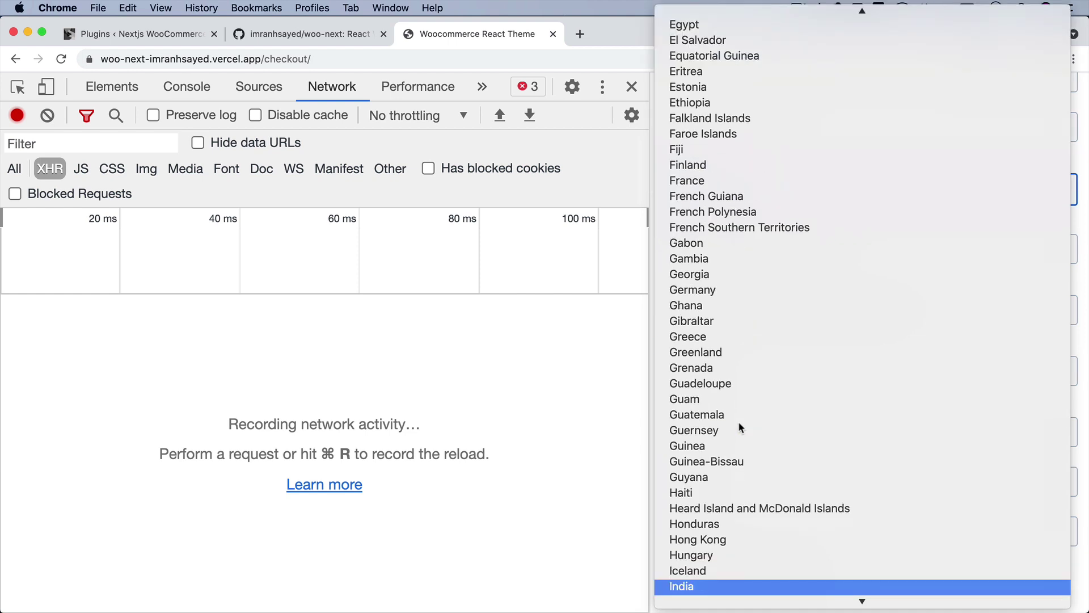
click(724, 587)
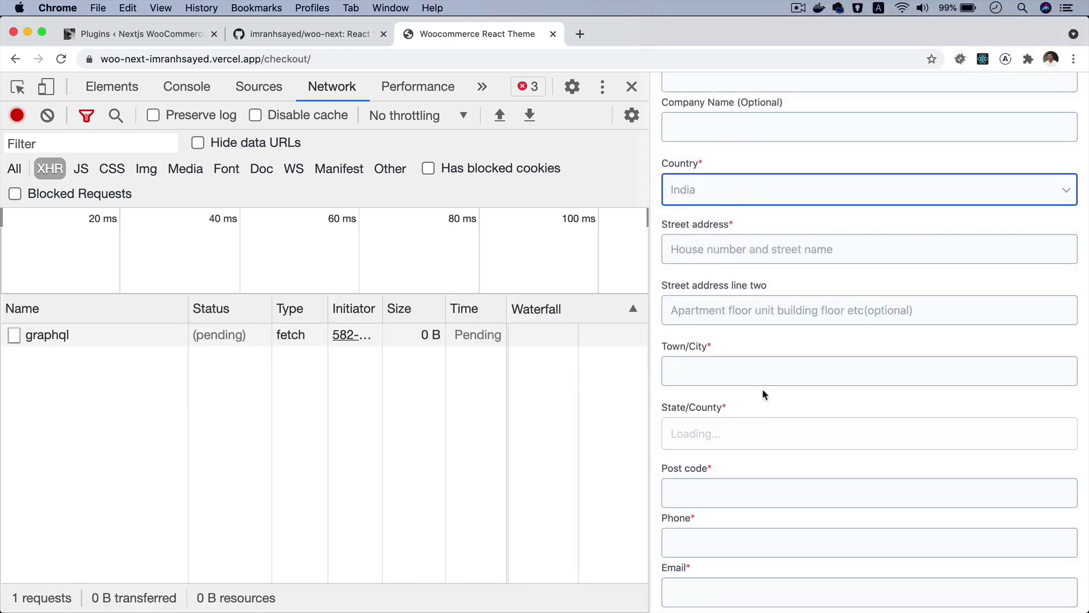
click(127, 336)
Step: Inspect the request headers and payload variables showing country code IN
click(234, 307)
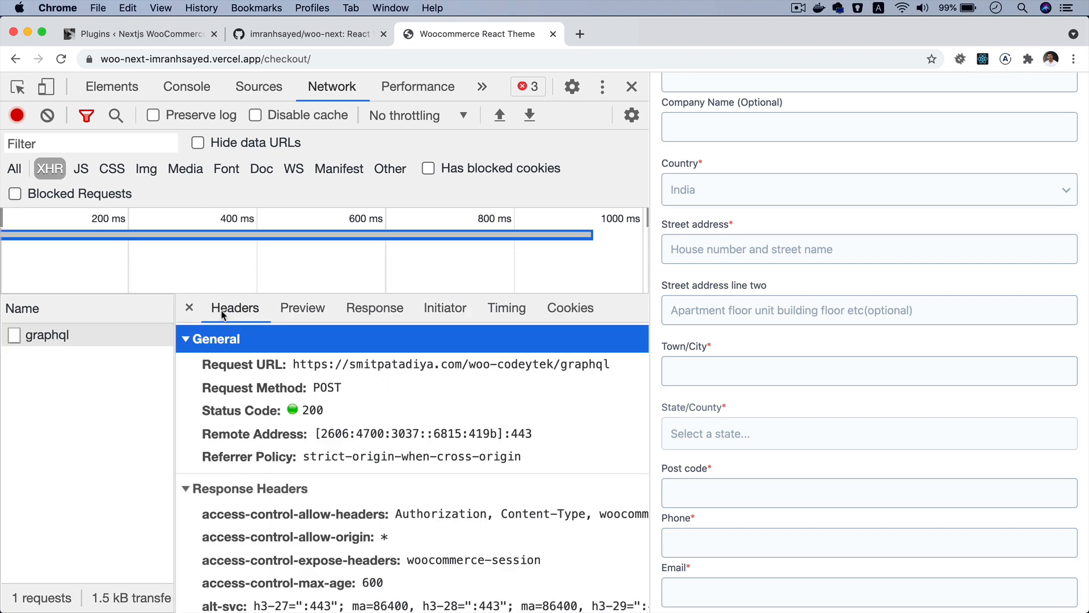
scroll(347, 432, down, 10)
scroll(348, 432, down, 2)
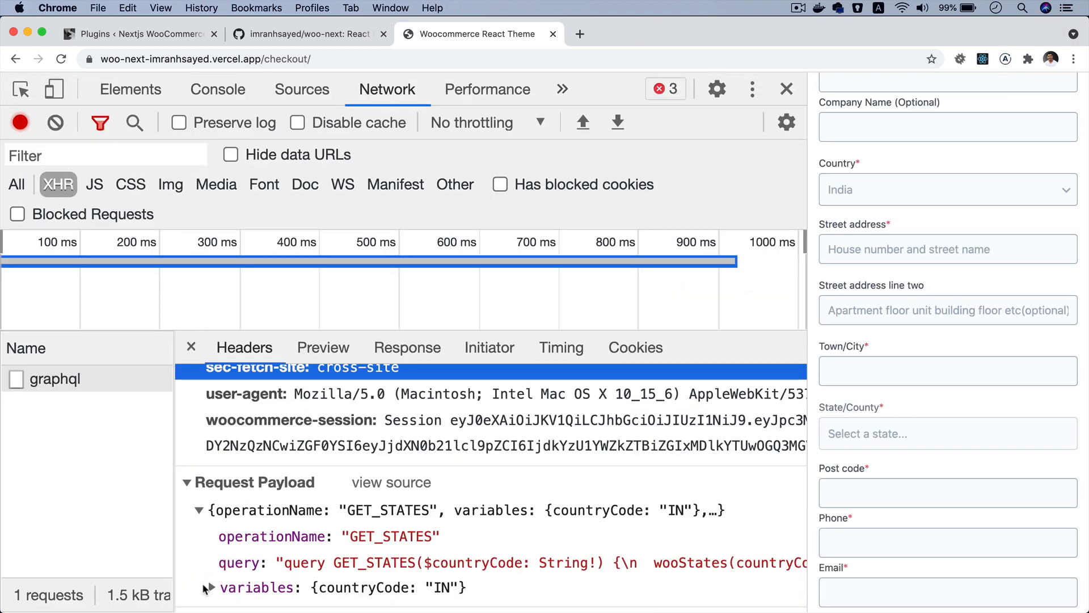
click(213, 587)
scroll(213, 587, down, 1)
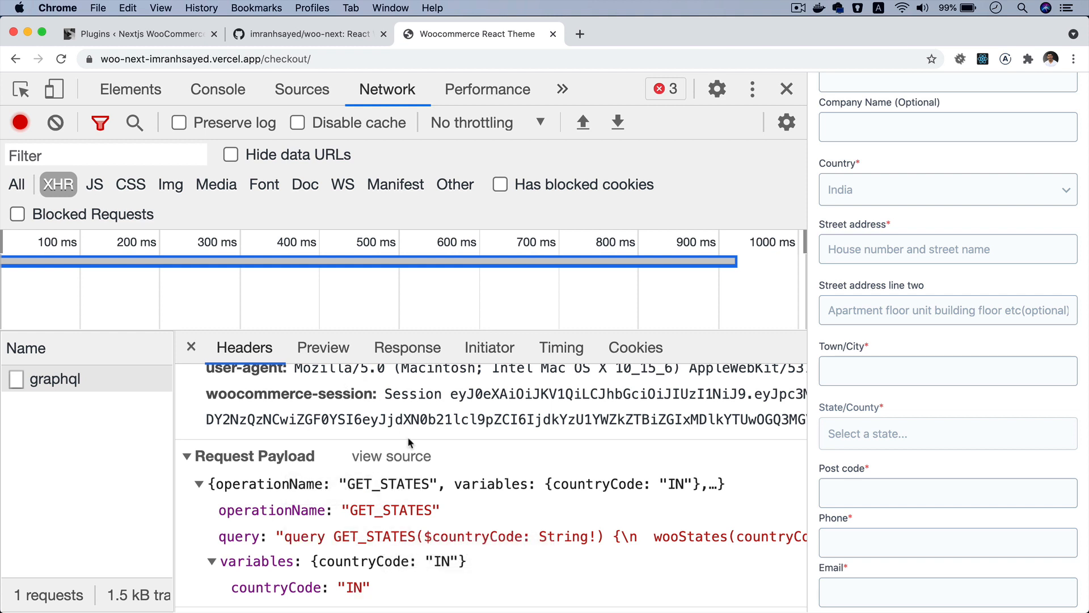
Step: Expand the Preview data > wooStates > states listing Indian states, then return to Headers
click(335, 347)
click(228, 398)
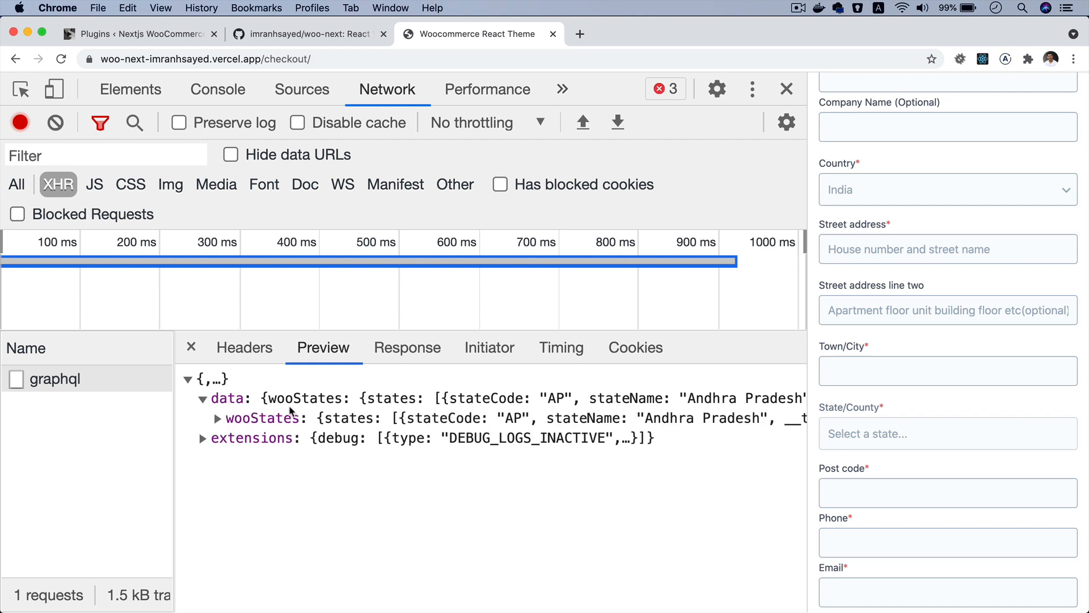
click(260, 417)
click(266, 437)
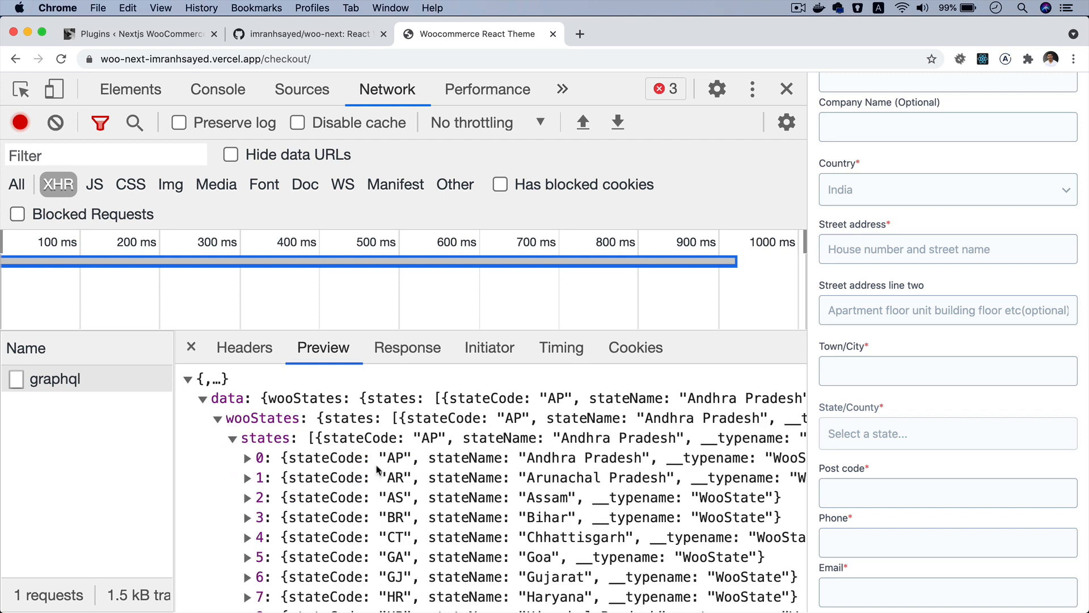
click(453, 458)
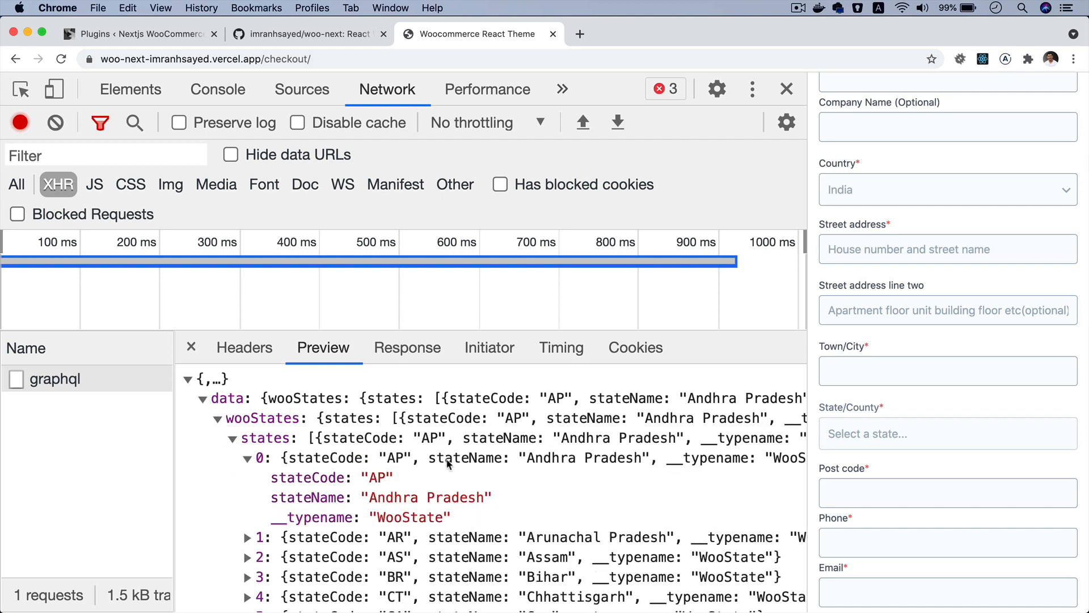
click(409, 458)
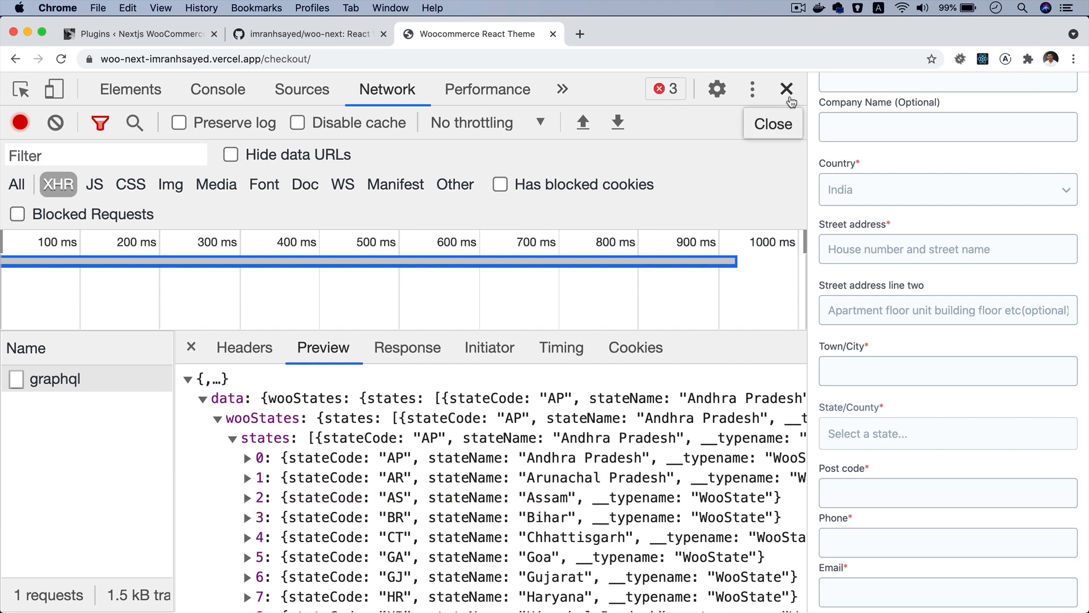
scroll(387, 460, down, 5)
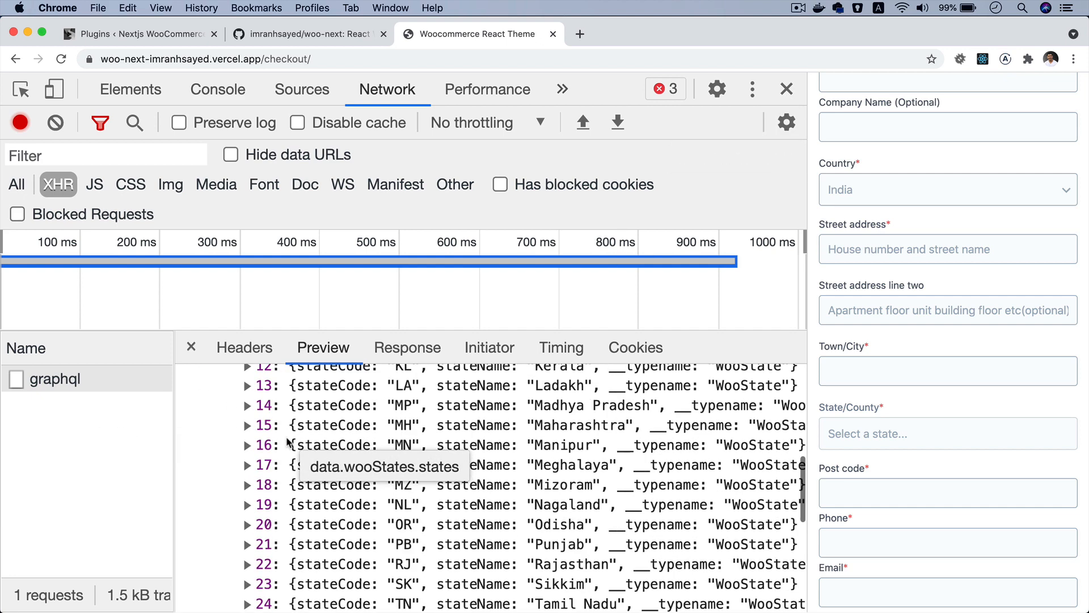
scroll(388, 477, down, 3)
scroll(388, 476, up, 8)
click(244, 347)
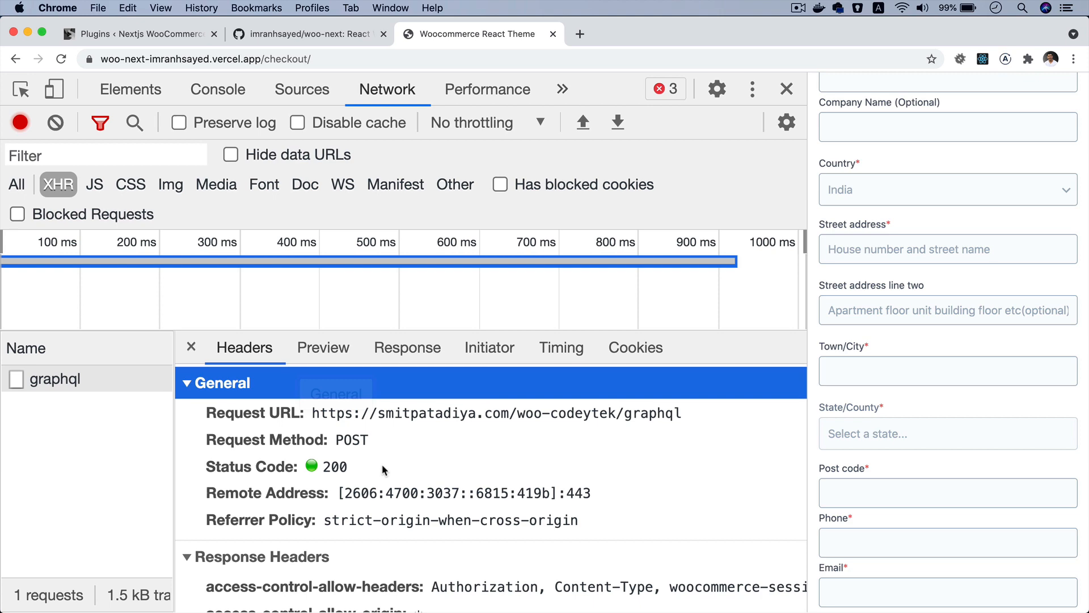
scroll(382, 464, down, 8)
scroll(383, 464, down, 5)
scroll(343, 527, down, 5)
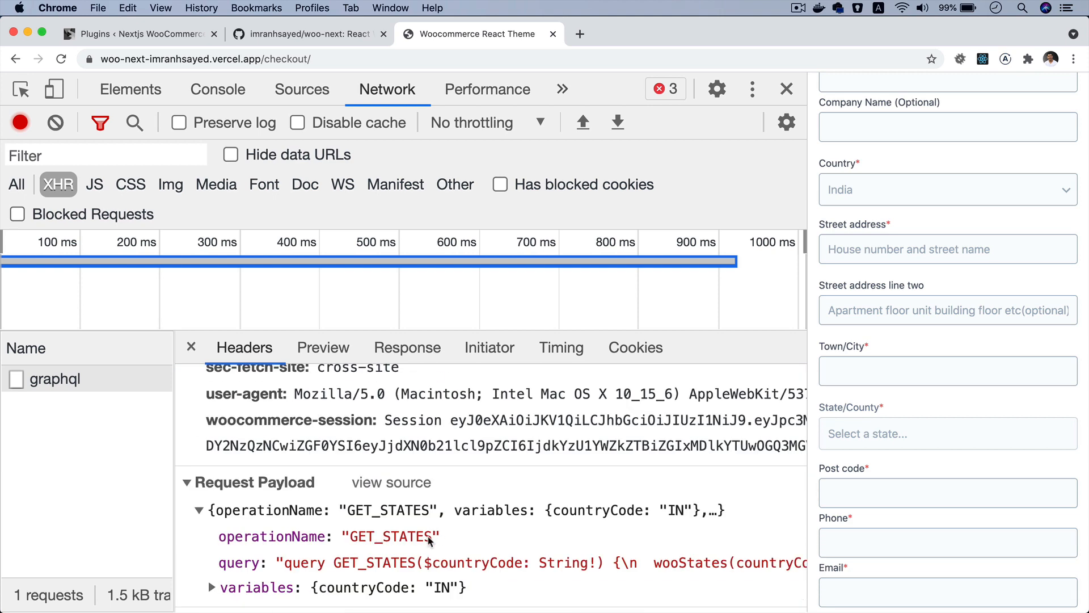
click(159, 39)
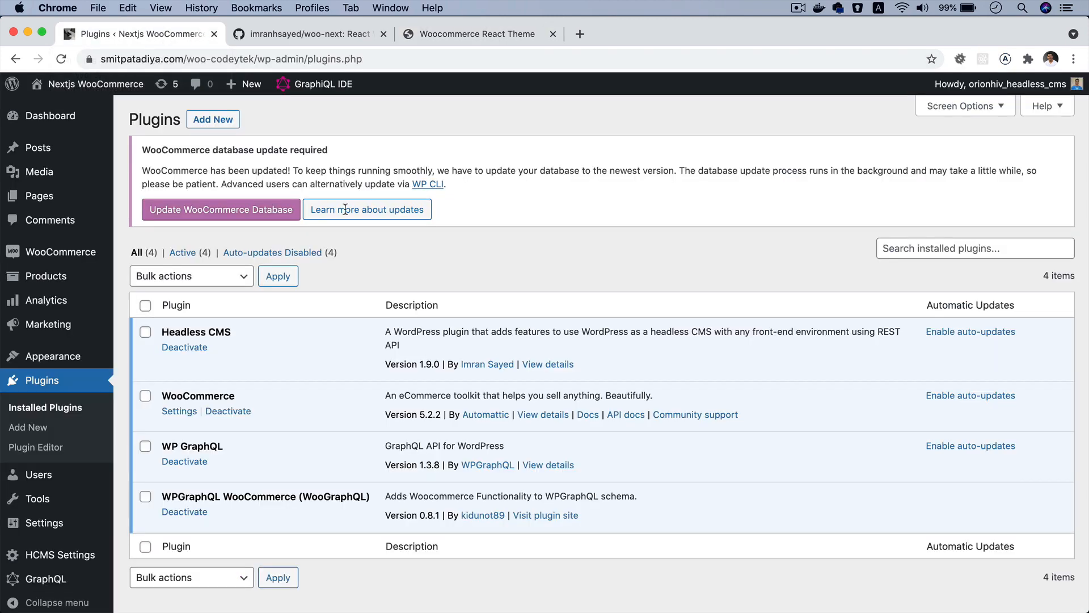
key(super+plus)
scroll(355, 259, down, 3)
scroll(355, 259, down, 2)
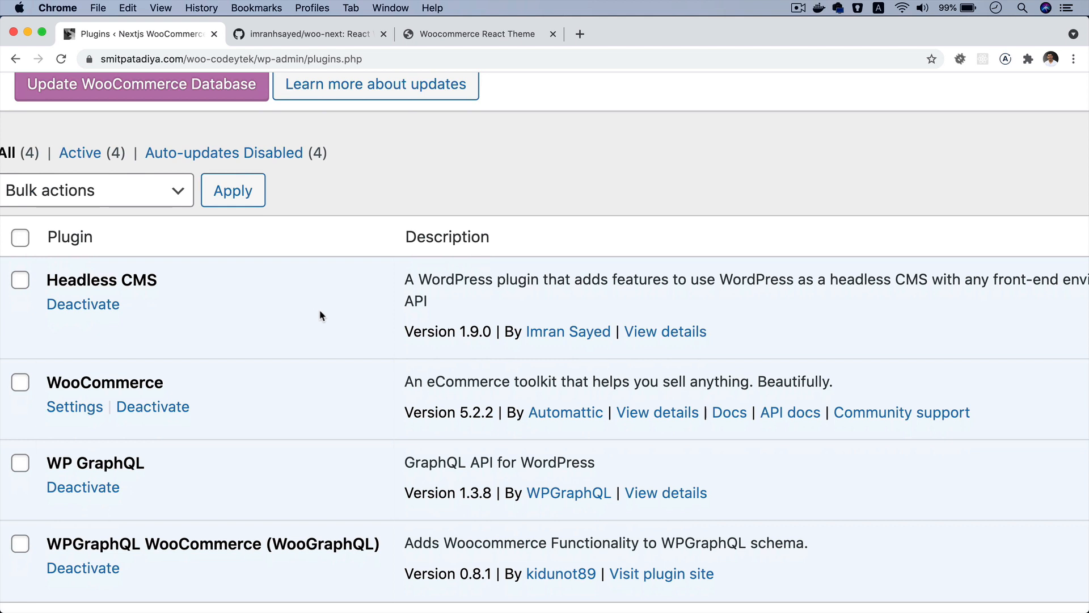
triple_click(468, 337)
double_click(474, 334)
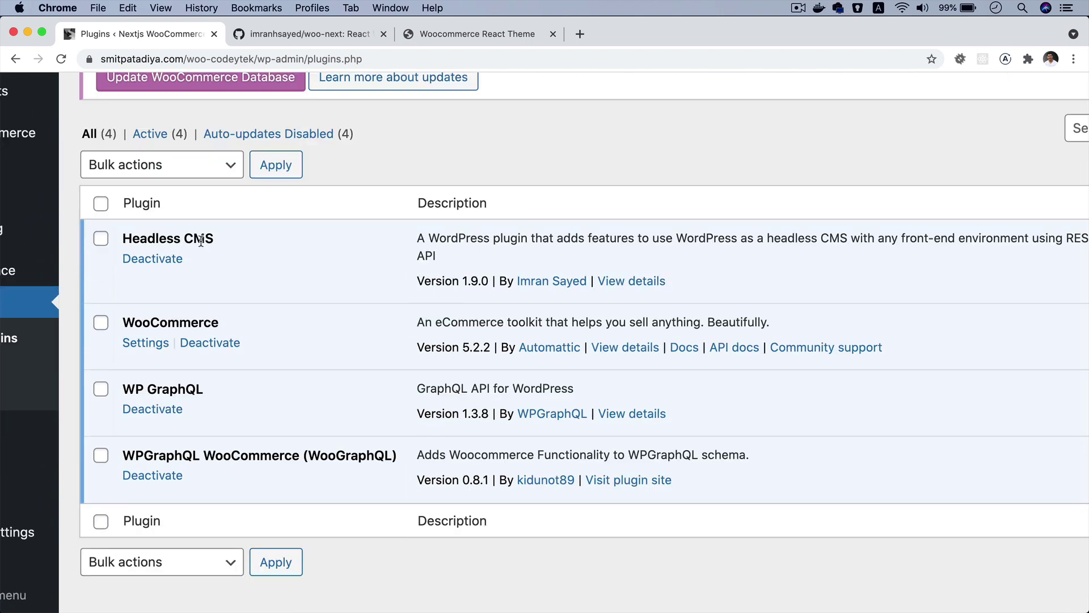
double_click(196, 241)
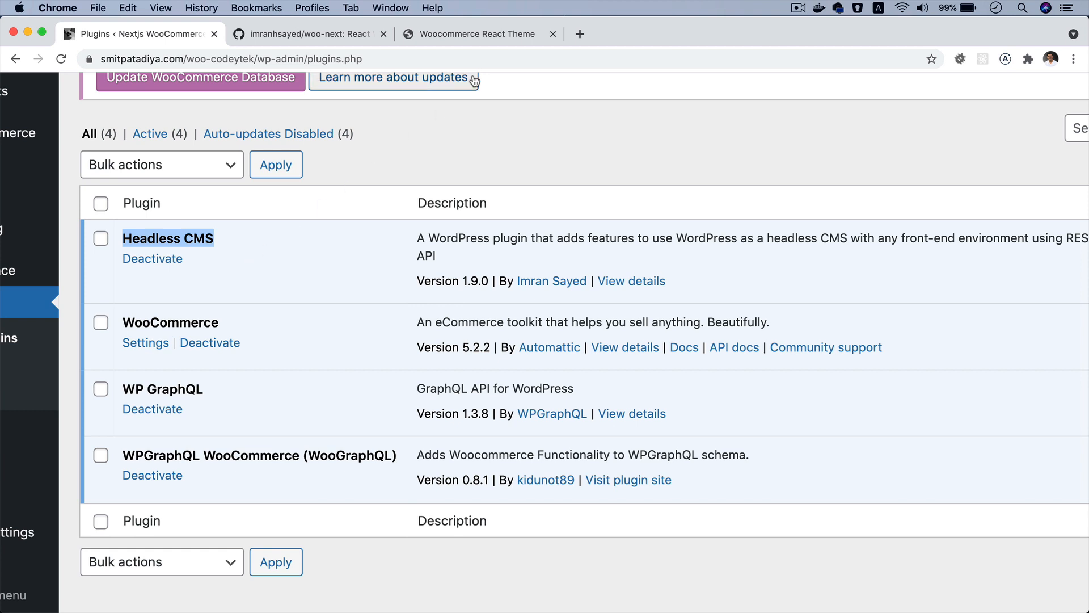
click(472, 34)
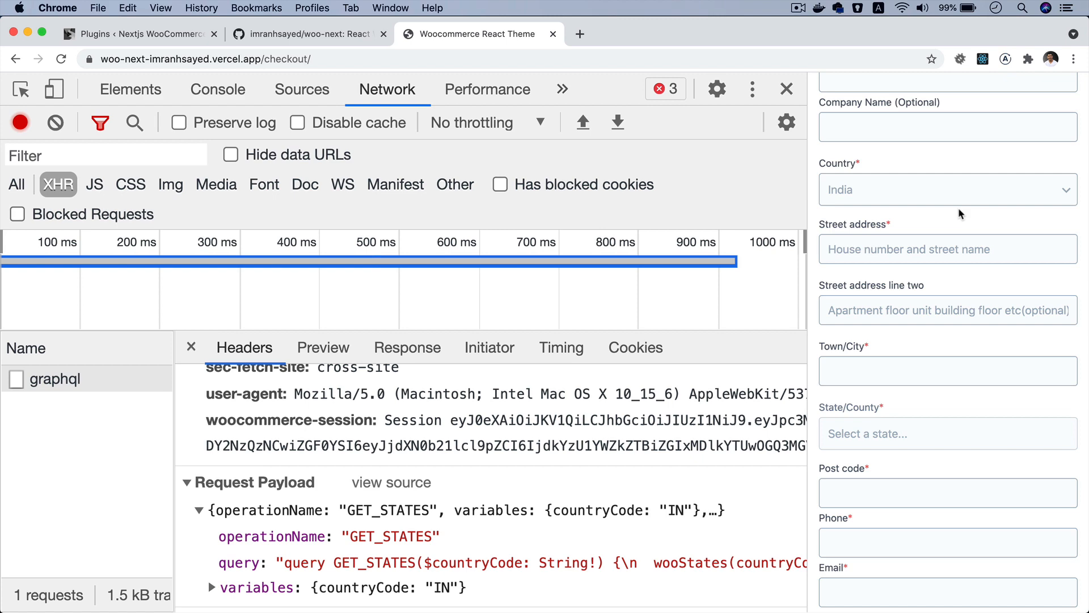
Step: Set the shipping country to United States and open the new states request's response
click(920, 195)
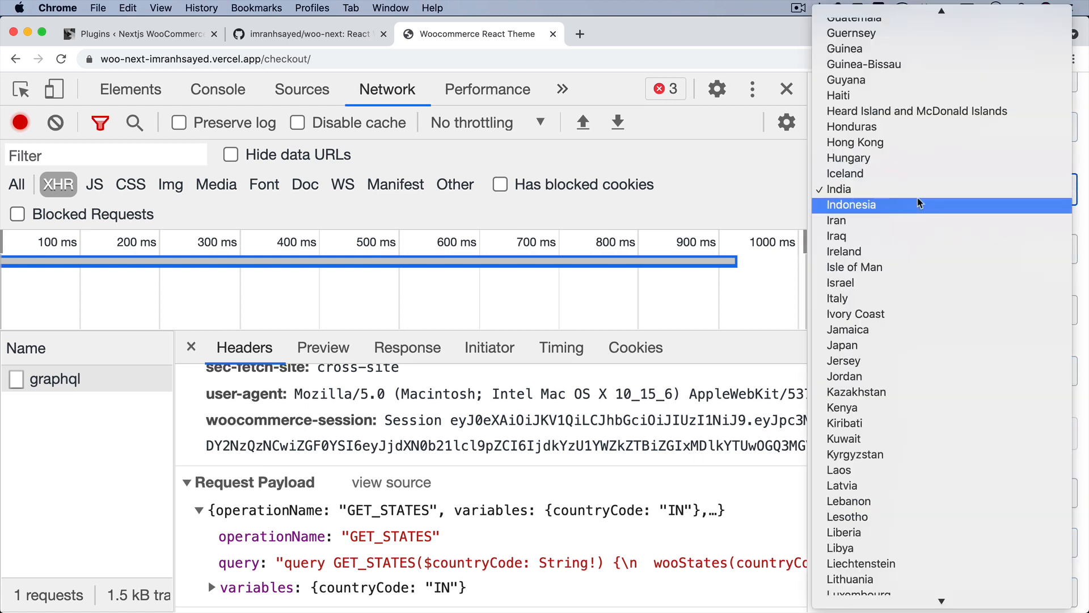
scroll(919, 341, down, 15)
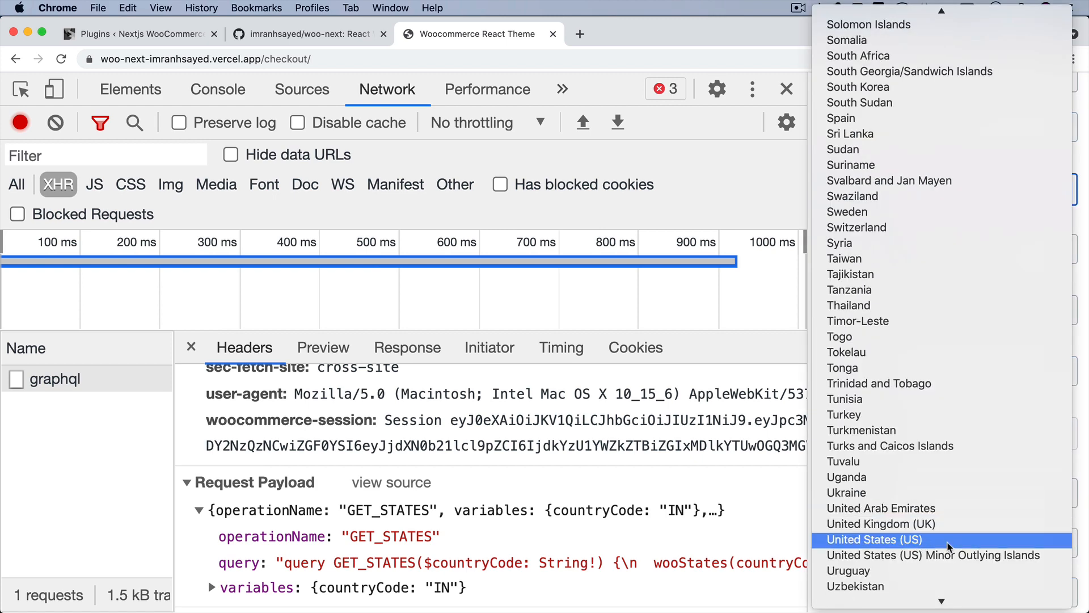
click(949, 540)
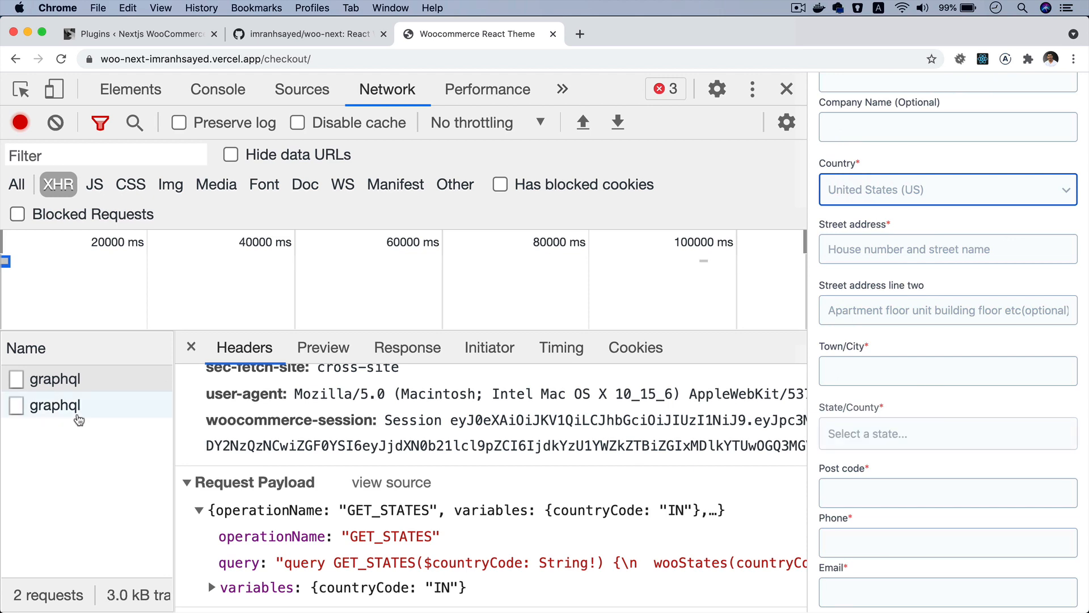
click(79, 407)
scroll(418, 448, down, 10)
scroll(419, 448, down, 5)
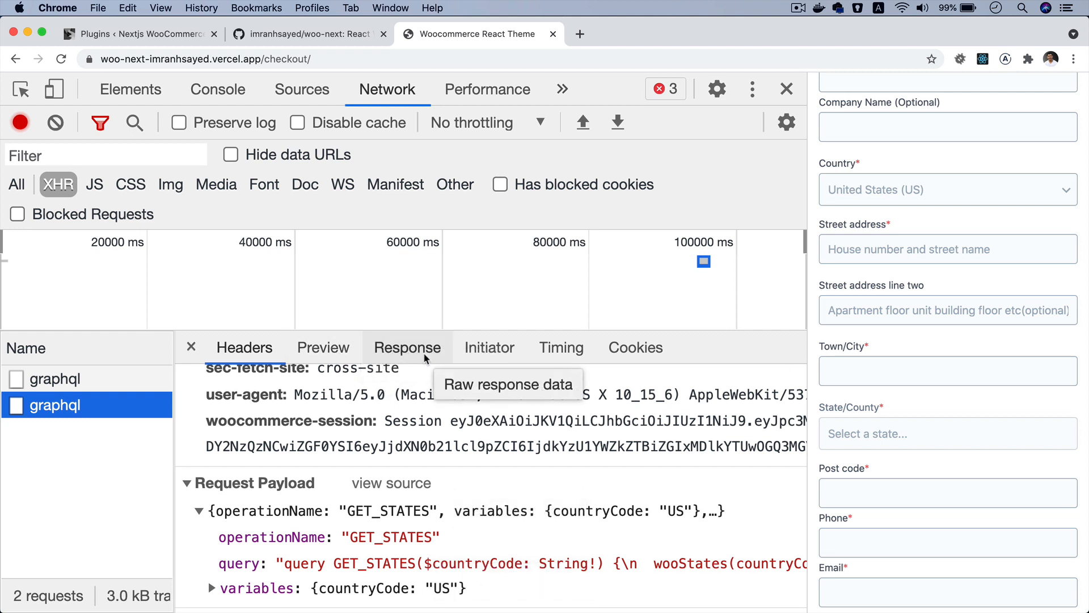
click(408, 347)
click(323, 348)
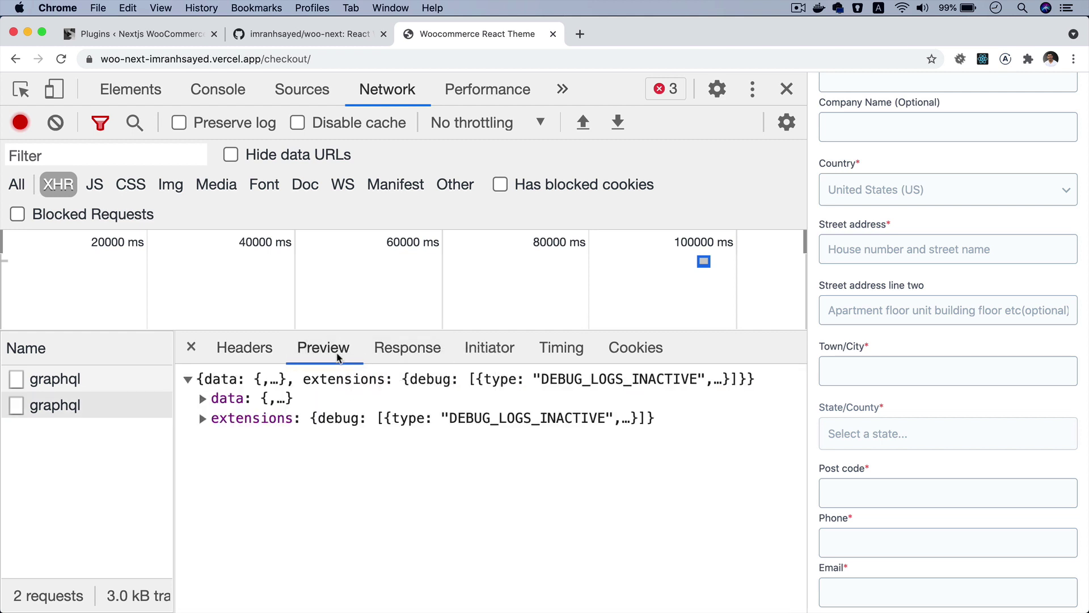
Step: Expand data > wooStates > states for US states, then choose South Carolina as shipping state
click(264, 398)
click(263, 418)
click(324, 440)
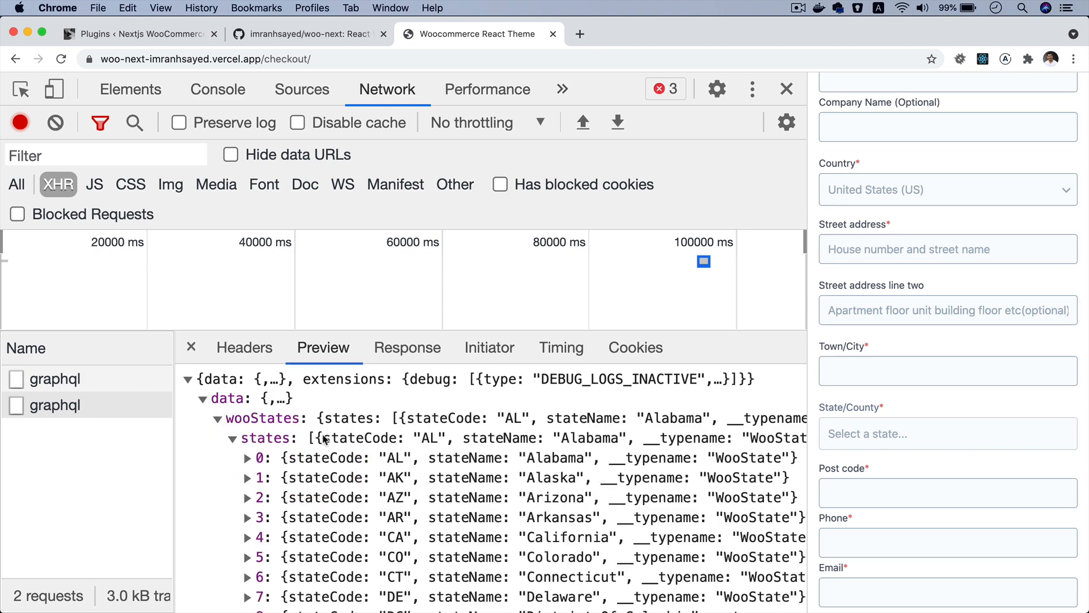
scroll(394, 481, down, 3)
scroll(394, 481, down, 5)
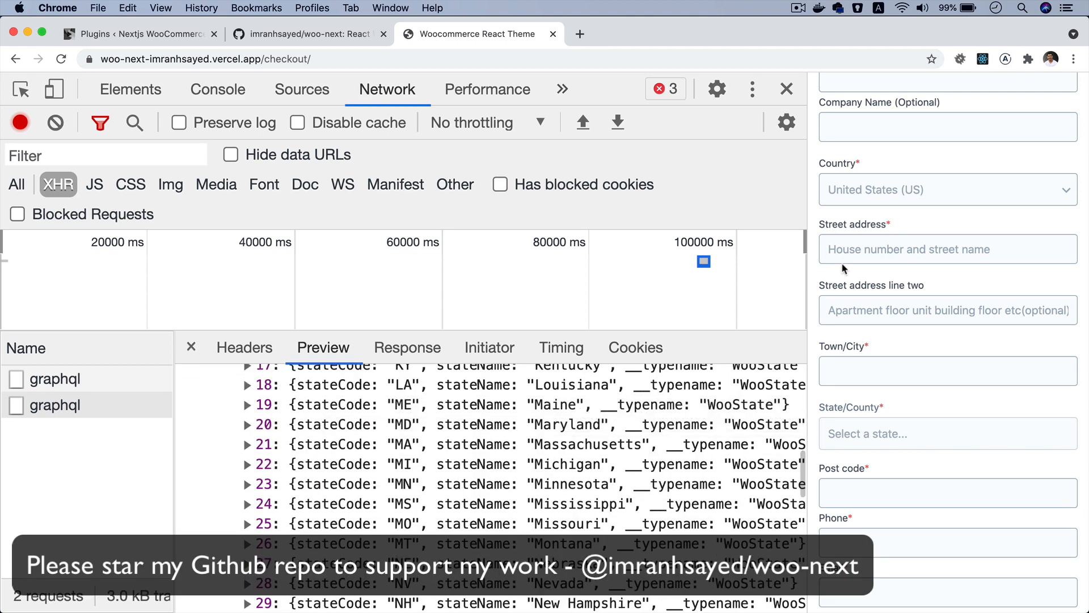
scroll(905, 352, down, 5)
scroll(905, 351, up, 4)
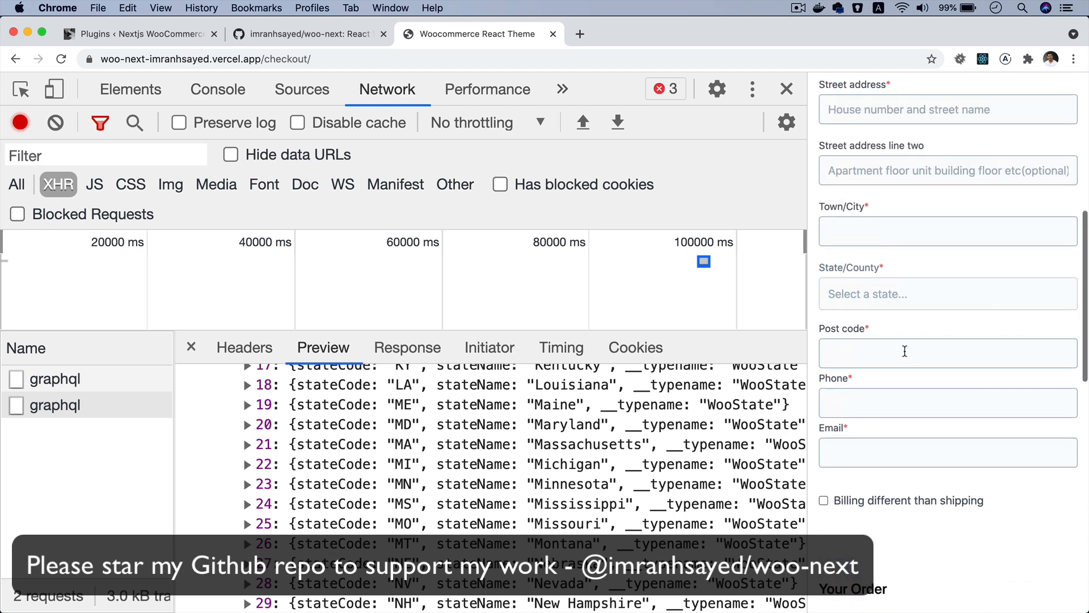
click(881, 290)
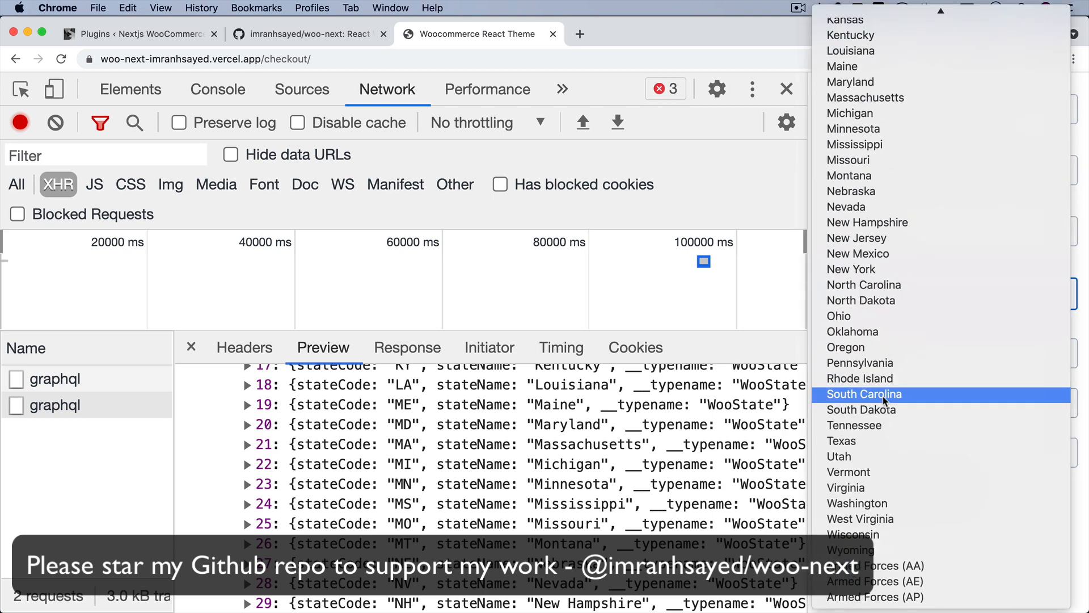
click(883, 396)
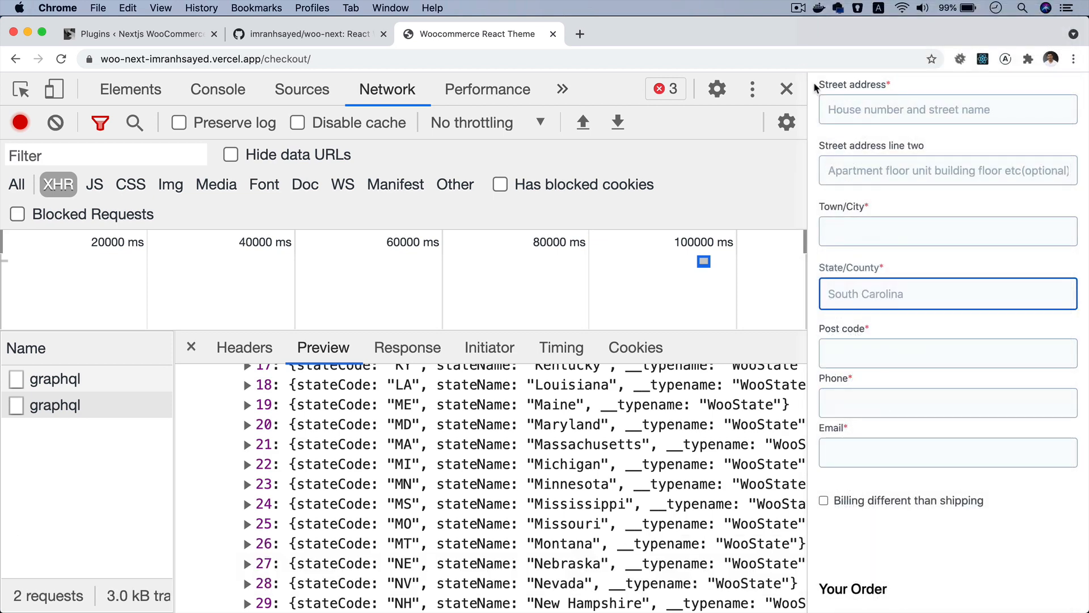
Step: Close DevTools and change the shipping state to Tennessee
click(787, 88)
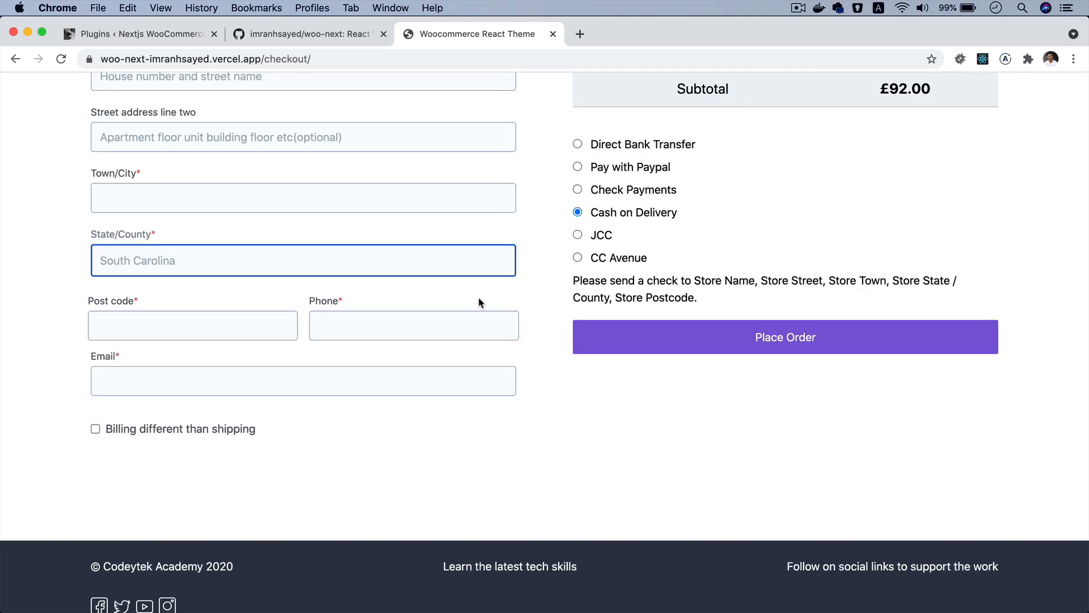
click(532, 276)
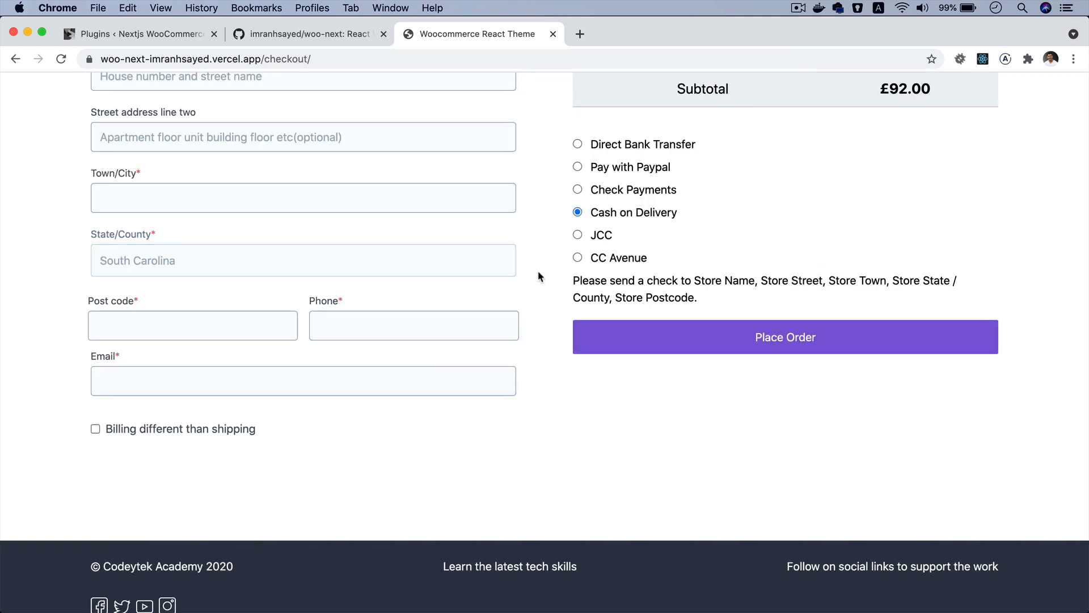
scroll(538, 276, up, 3)
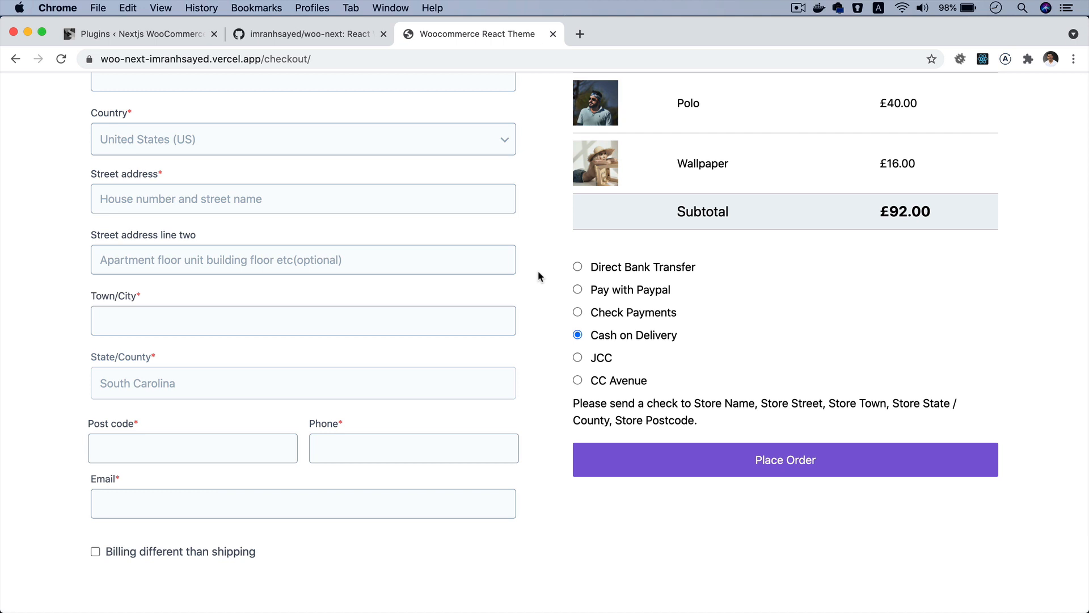
scroll(538, 270, up, 5)
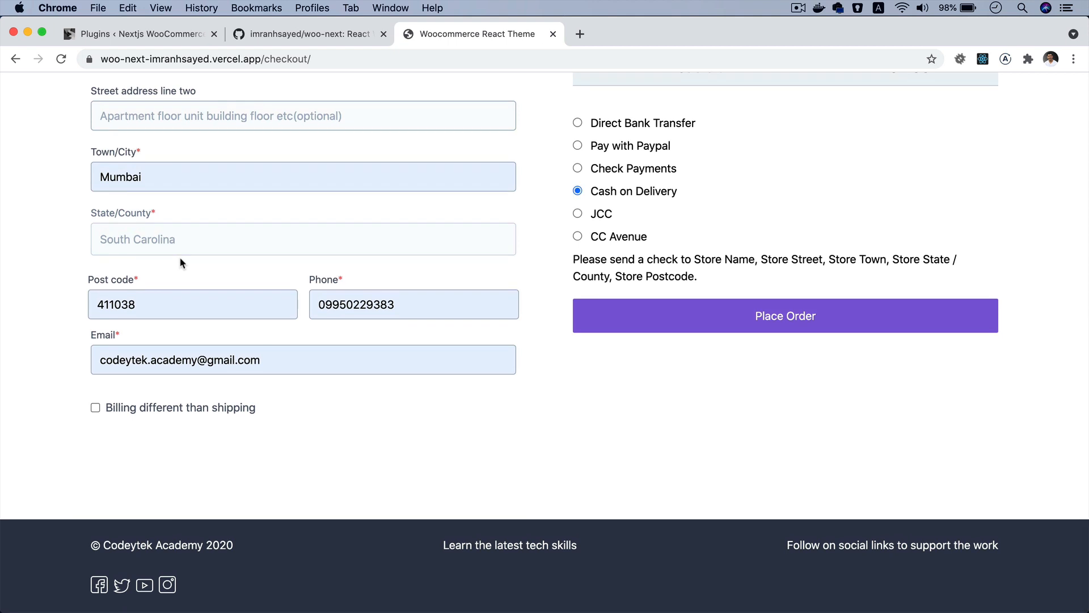
click(180, 247)
click(172, 269)
scroll(561, 310, up, 5)
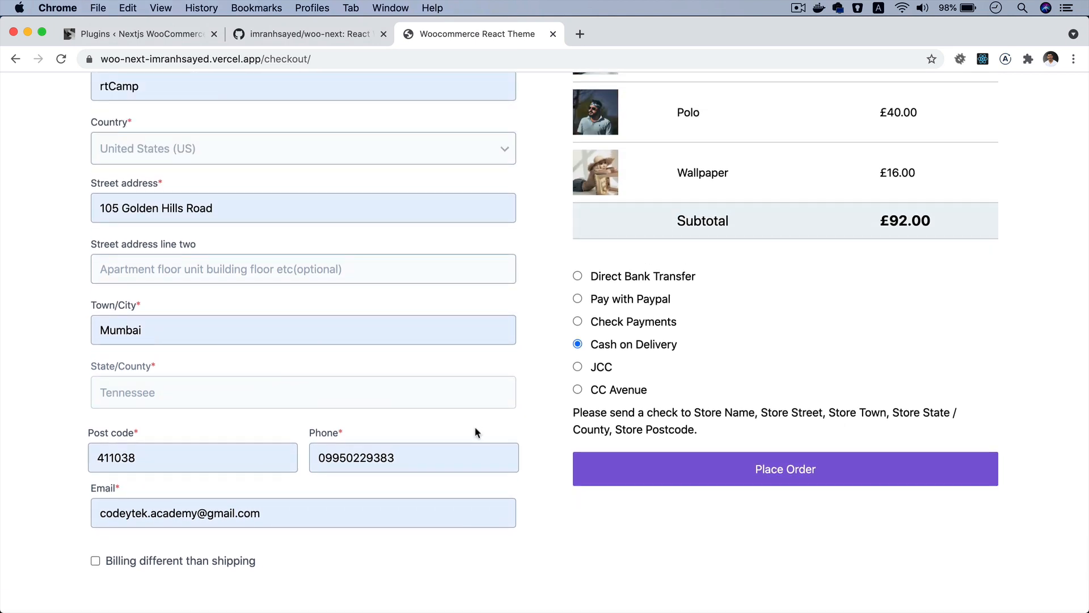
scroll(478, 434, down, 5)
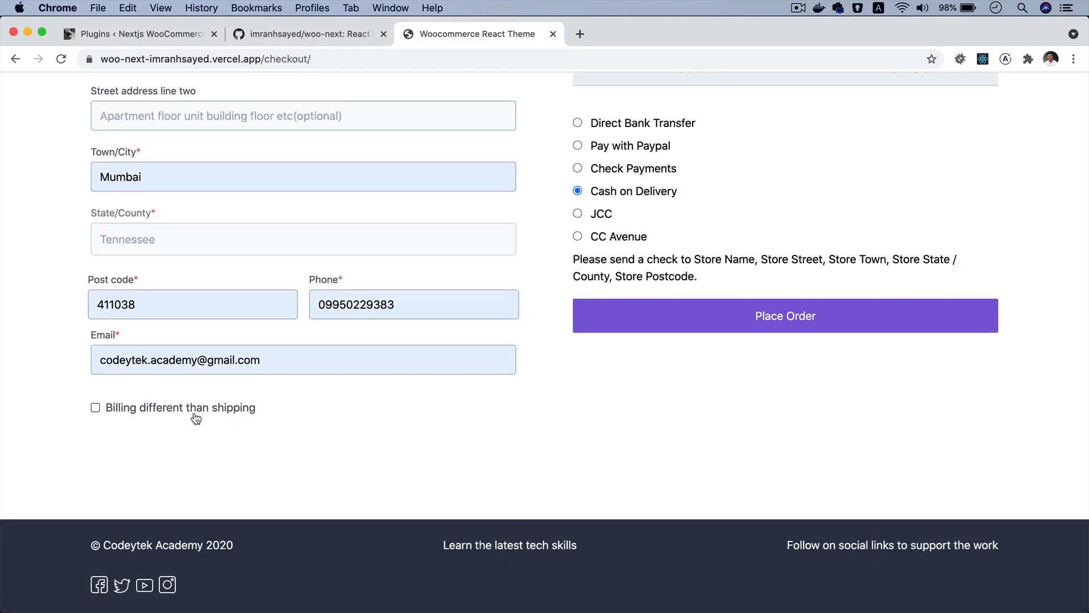
Step: Enable separate billing and set billing country India with state Punjab
click(163, 416)
scroll(312, 458, down, 8)
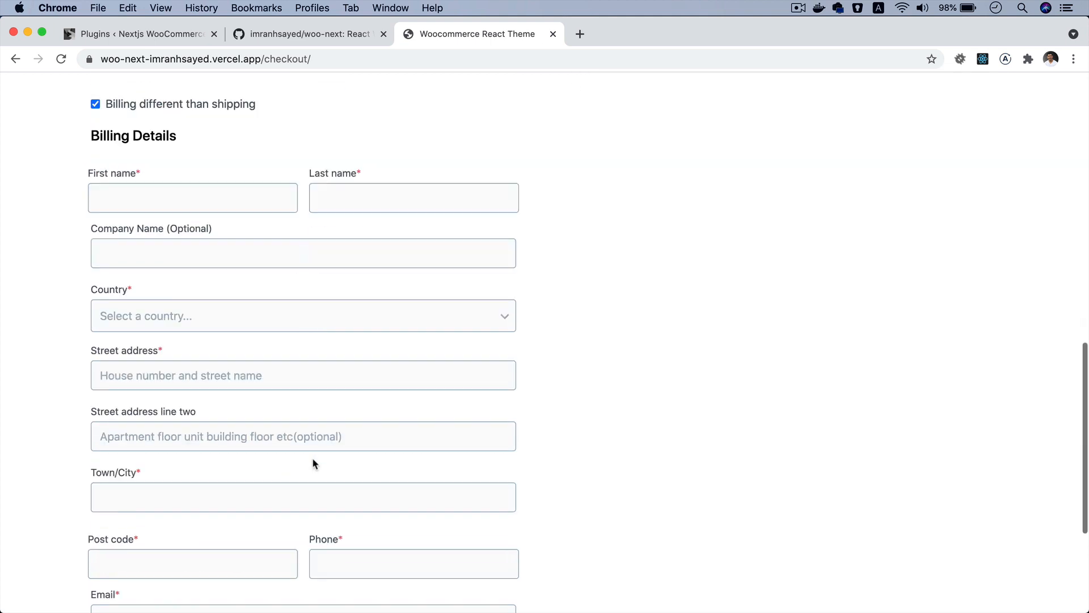
scroll(313, 458, down, 4)
scroll(313, 457, up, 2)
click(256, 246)
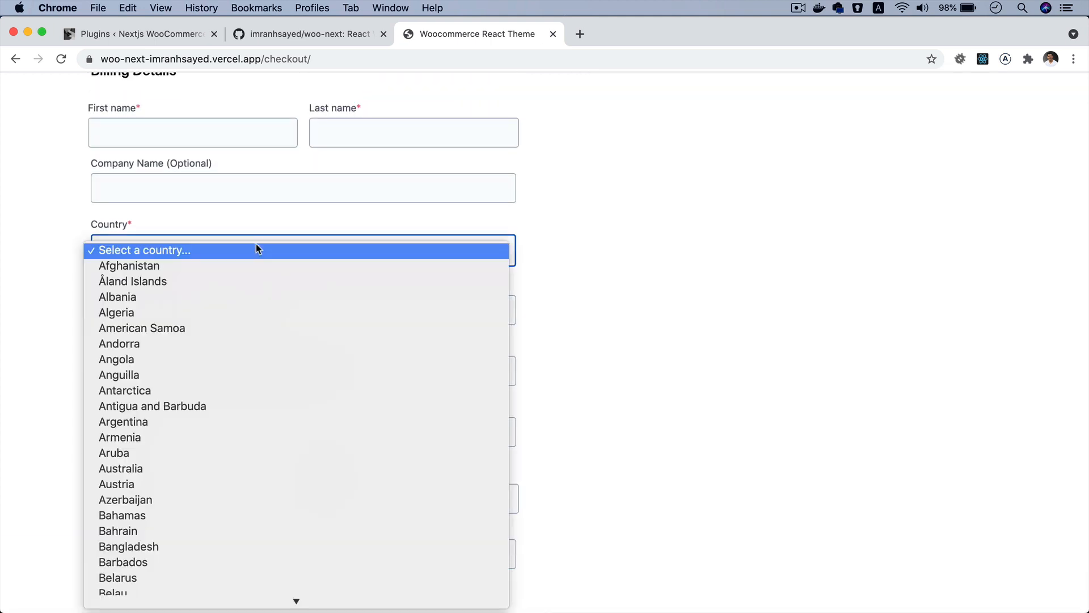
scroll(268, 441, down, 8)
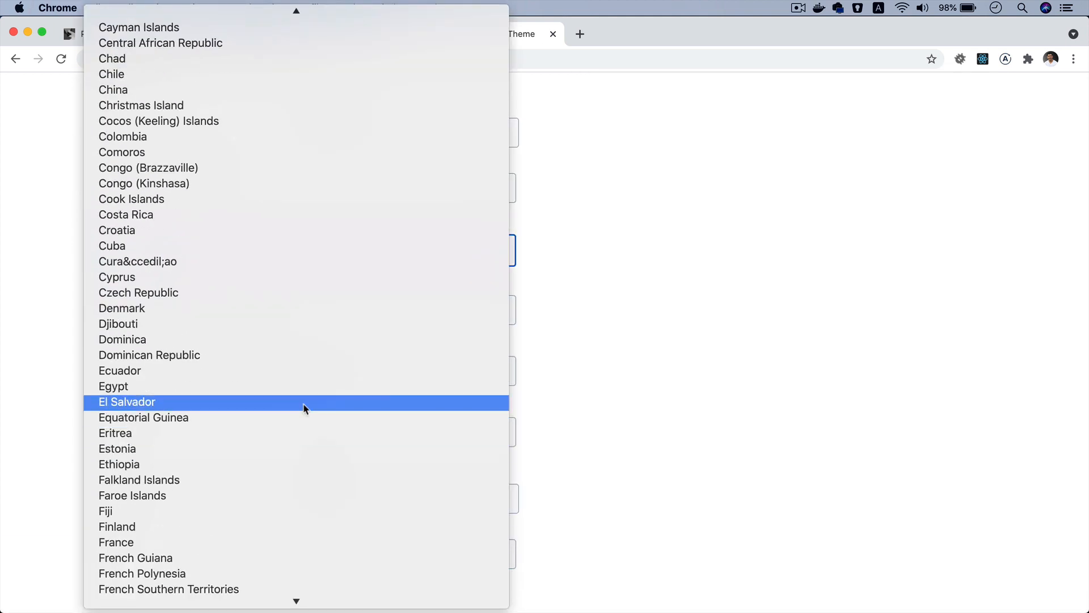
scroll(303, 403, down, 8)
scroll(304, 403, down, 1)
key(Return)
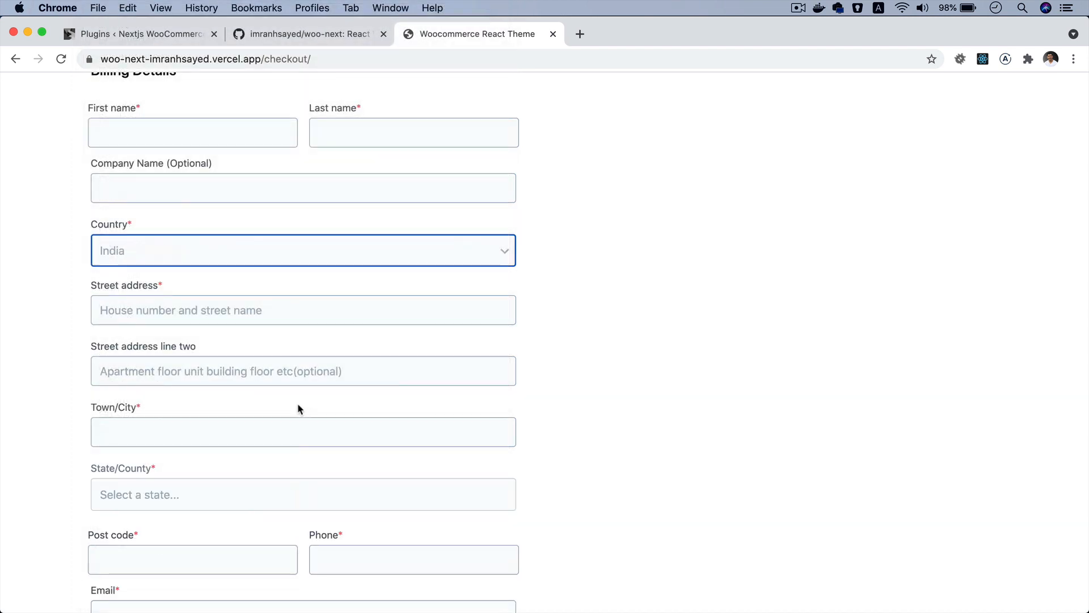
click(217, 505)
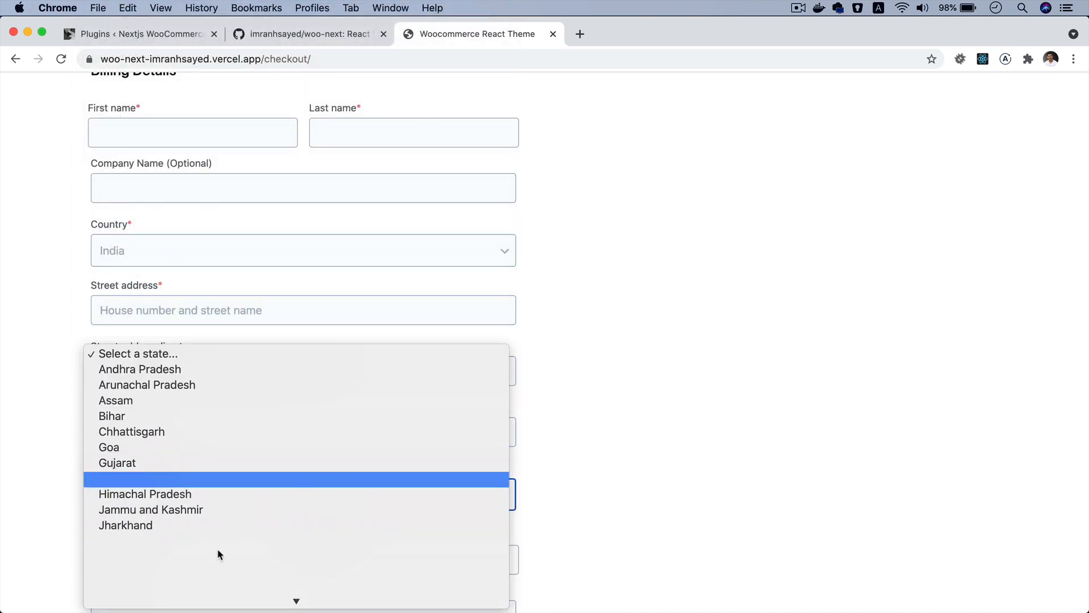
click(249, 364)
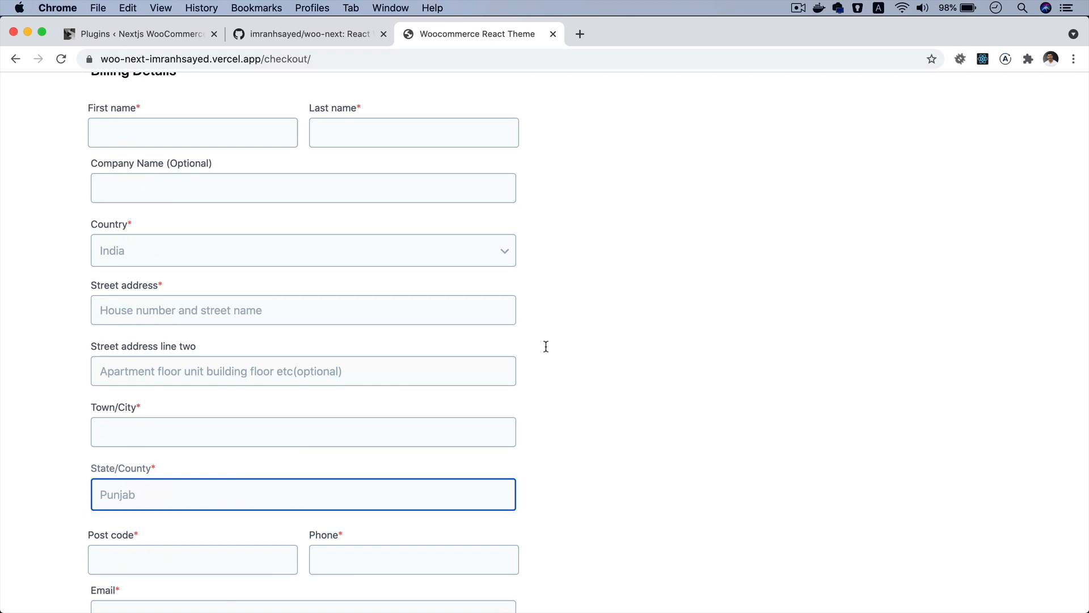
scroll(615, 341, down, 5)
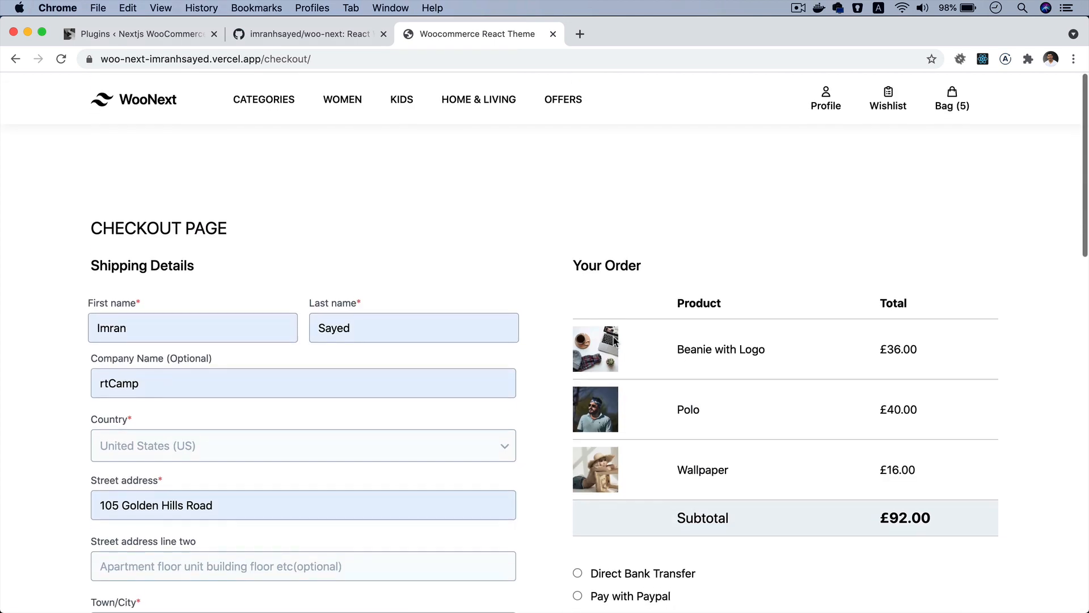
scroll(614, 336, down, 5)
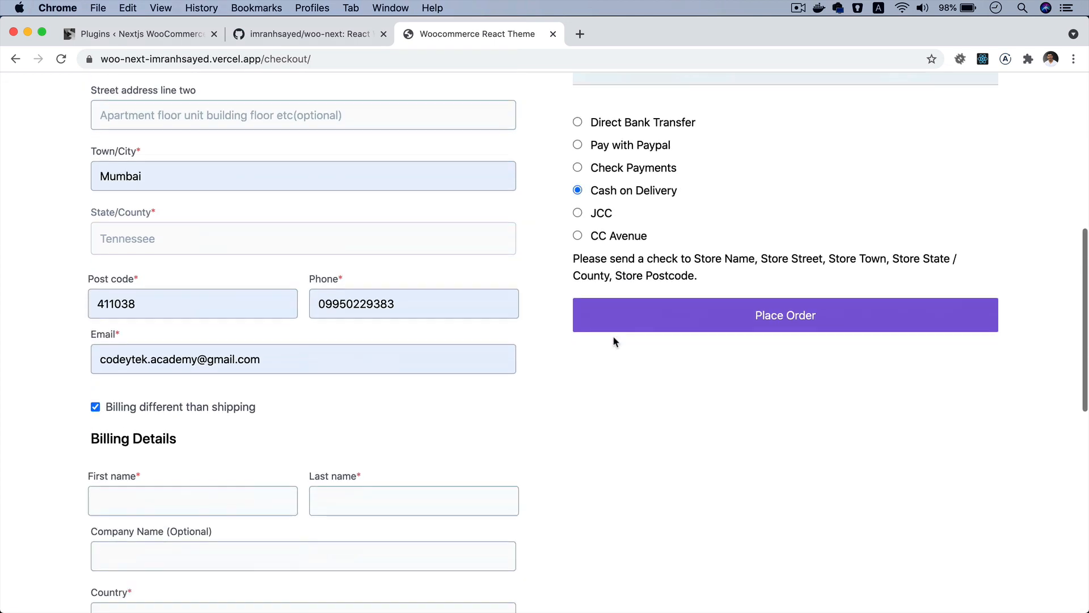
Step: Turn off separate billing, set shipping to India, Assam, and place the cash-on-delivery order
click(95, 378)
scroll(347, 324, up, 8)
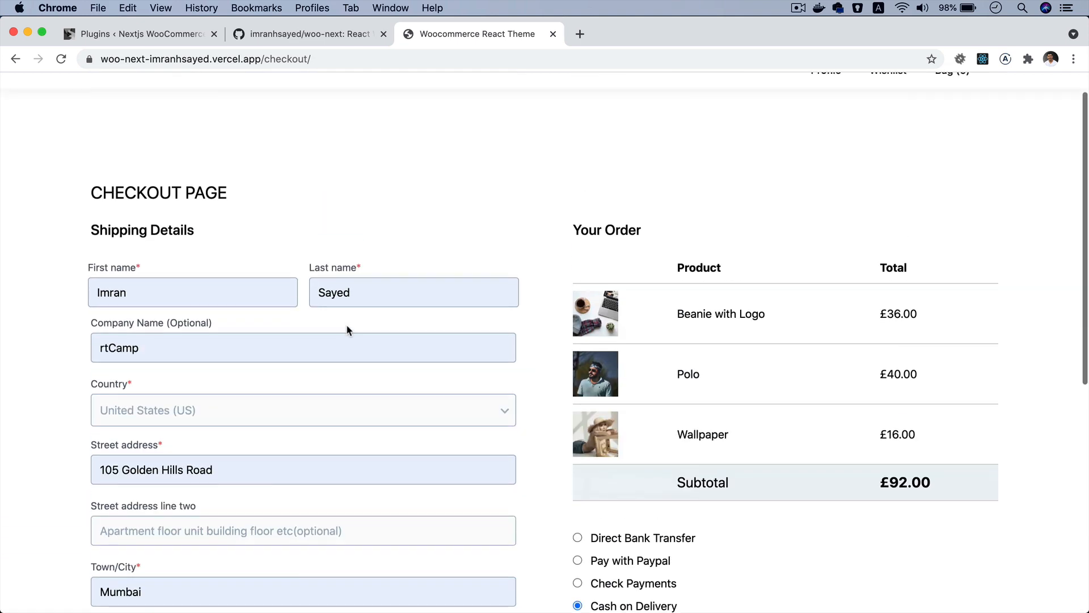
scroll(346, 324, down, 3)
click(221, 236)
text(i)
key(Down)
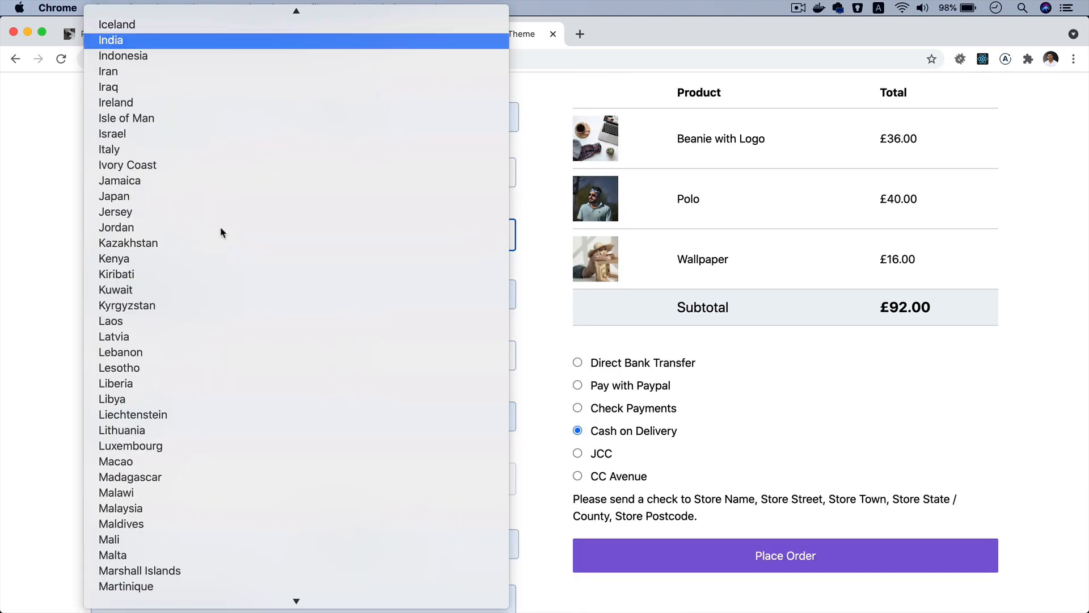
key(Return)
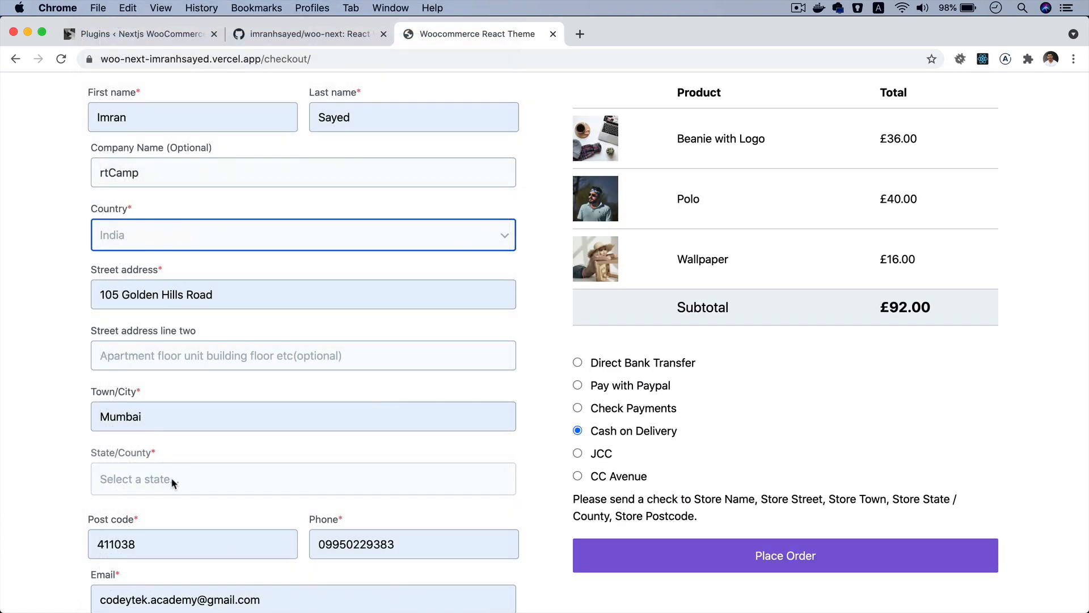
click(173, 479)
click(200, 530)
scroll(49, 467, down, 4)
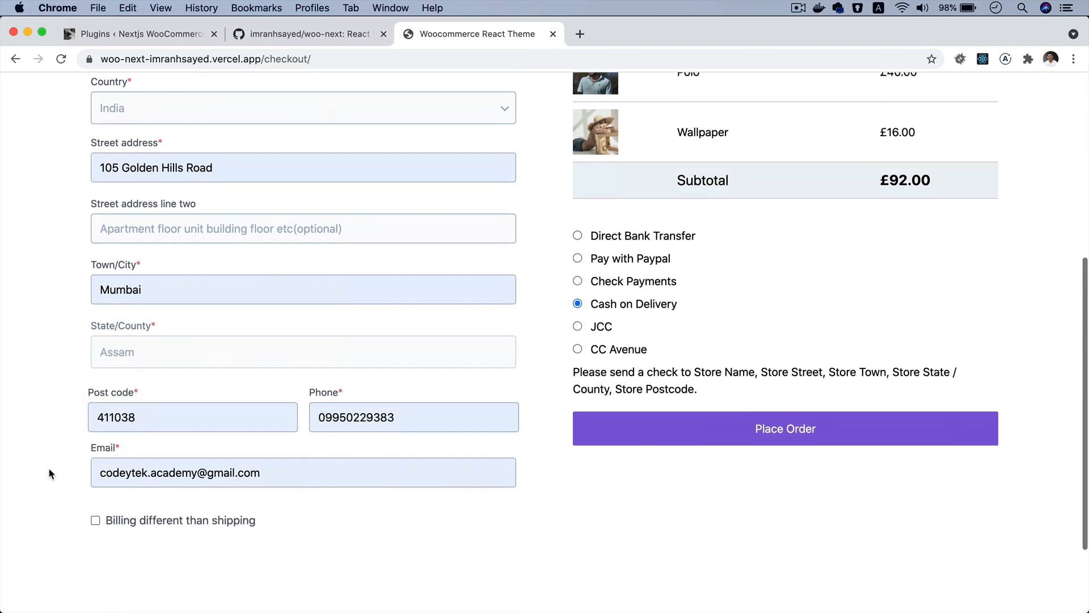
scroll(49, 472, down, 2)
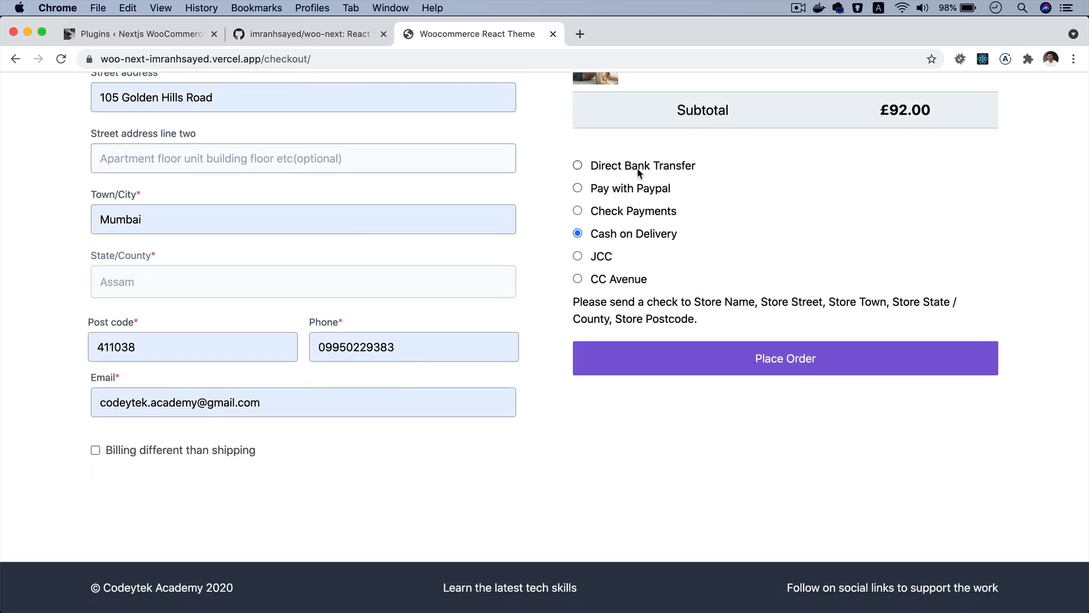
click(733, 359)
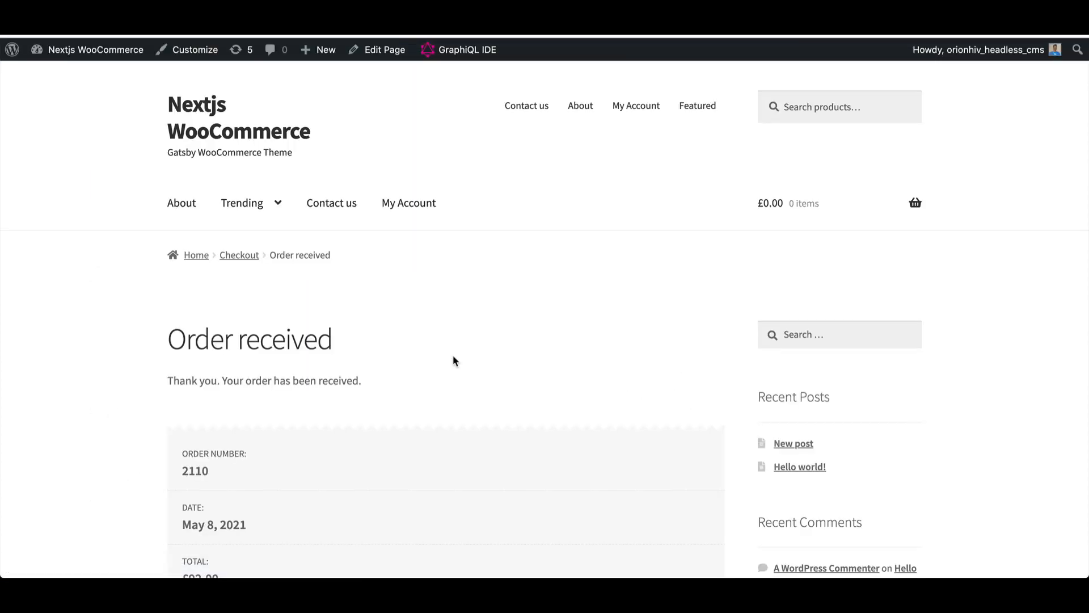
scroll(454, 361, down, 5)
scroll(454, 361, up, 1)
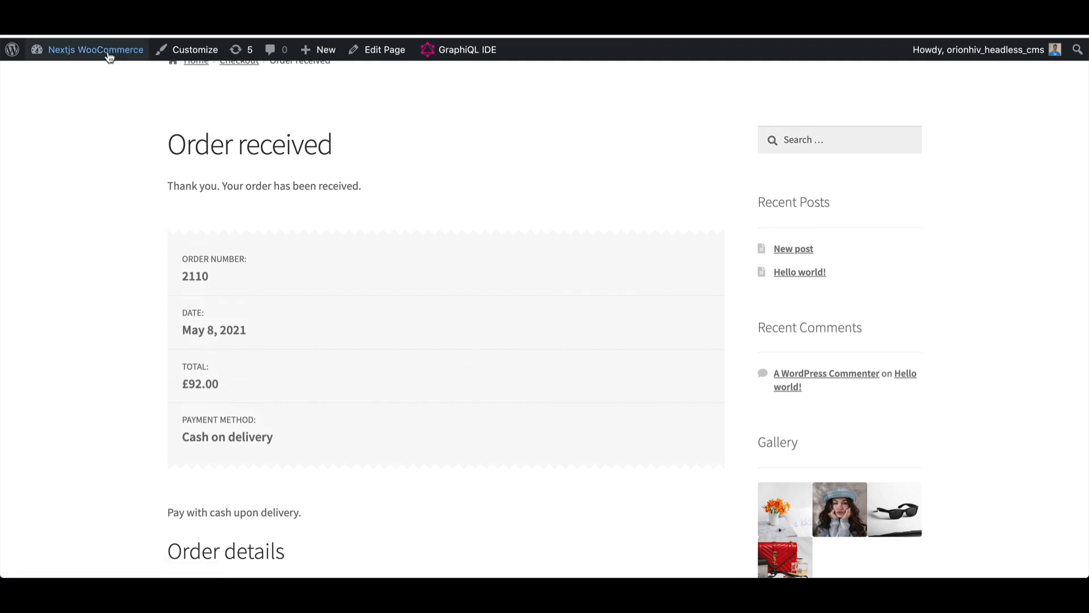
Step: Go to WooCommerce Orders in the admin and open order #2110
click(96, 50)
click(143, 295)
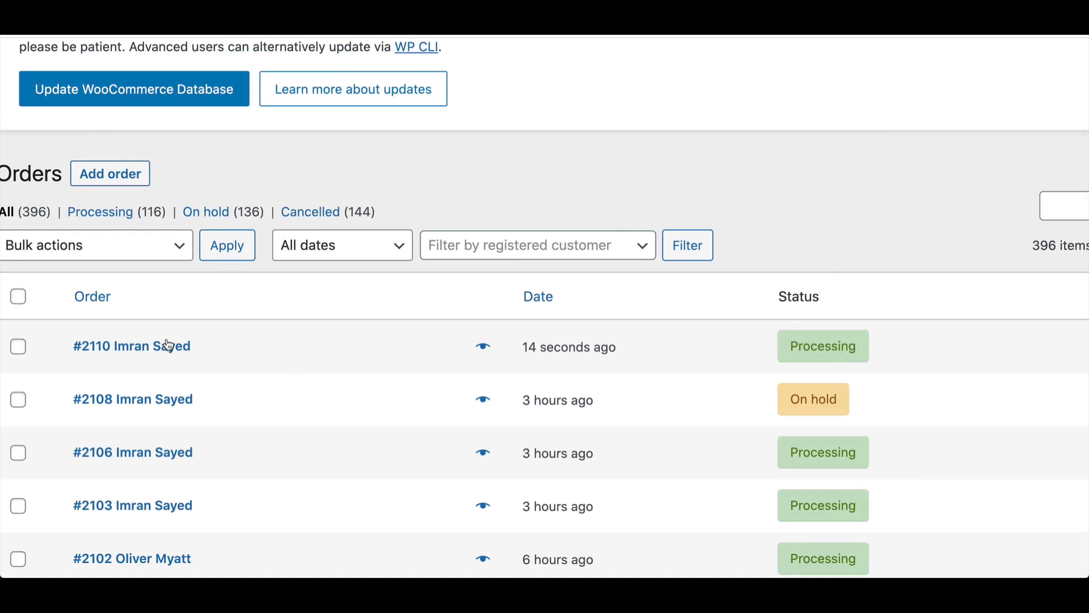
click(132, 346)
scroll(281, 400, down, 1)
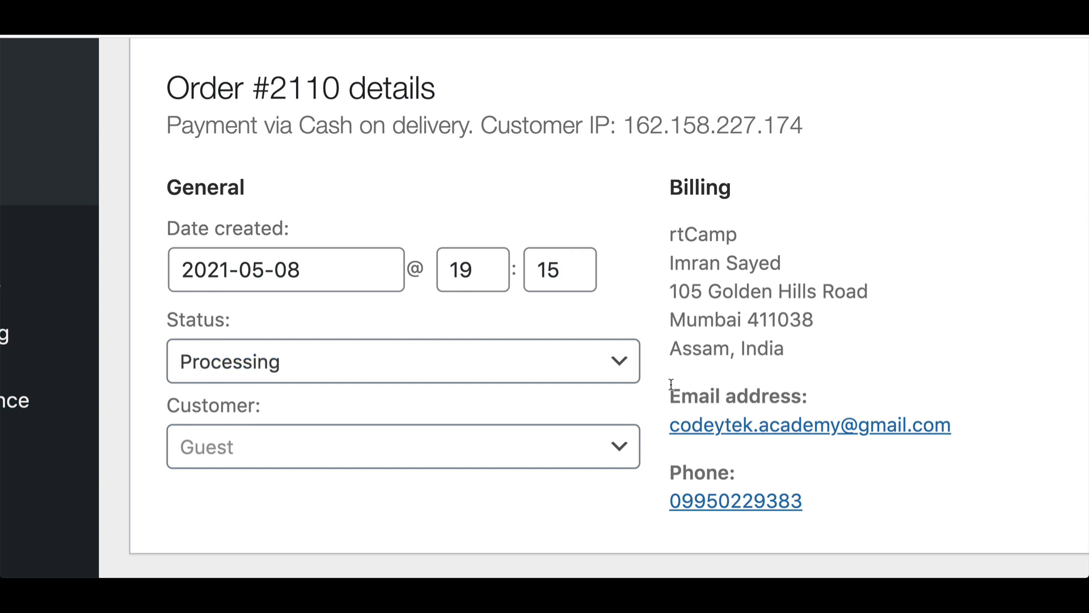
scroll(683, 400, down, 1)
scroll(684, 400, down, 5)
scroll(684, 401, down, 3)
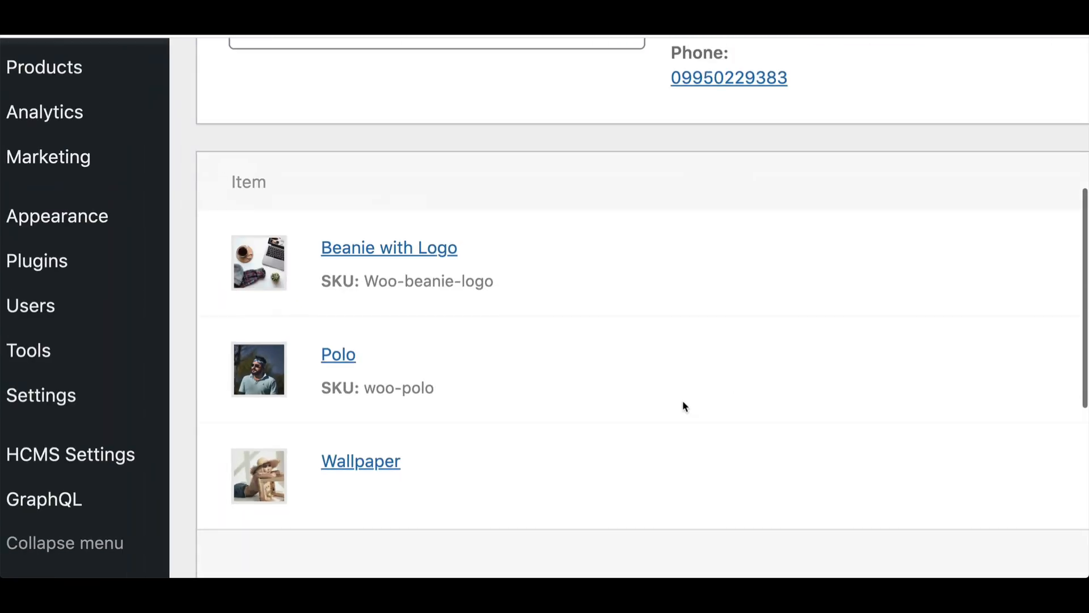
scroll(683, 400, down, 2)
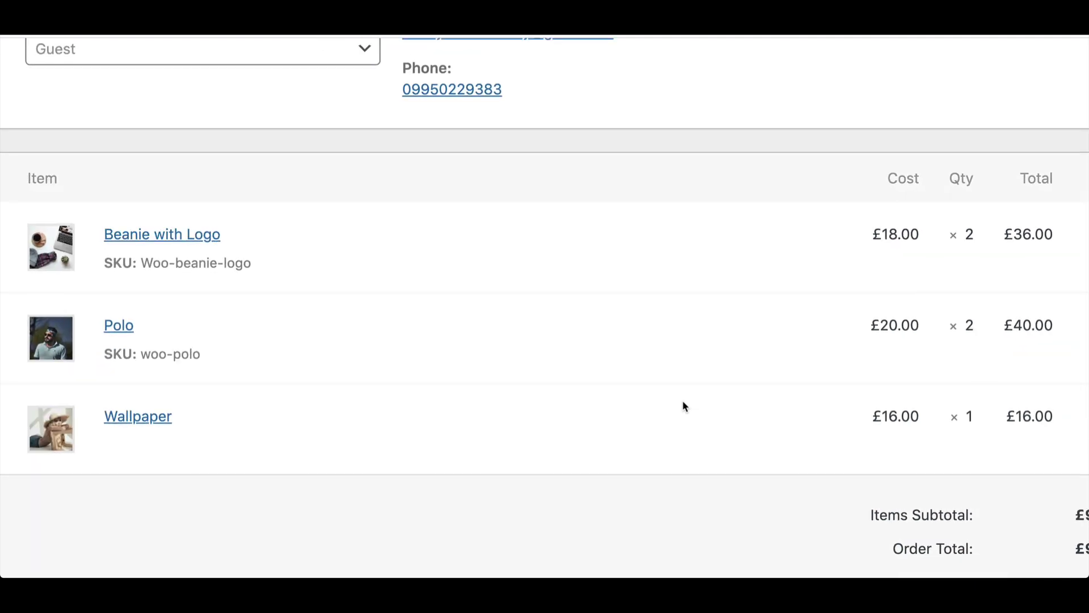
scroll(683, 406, down, 2)
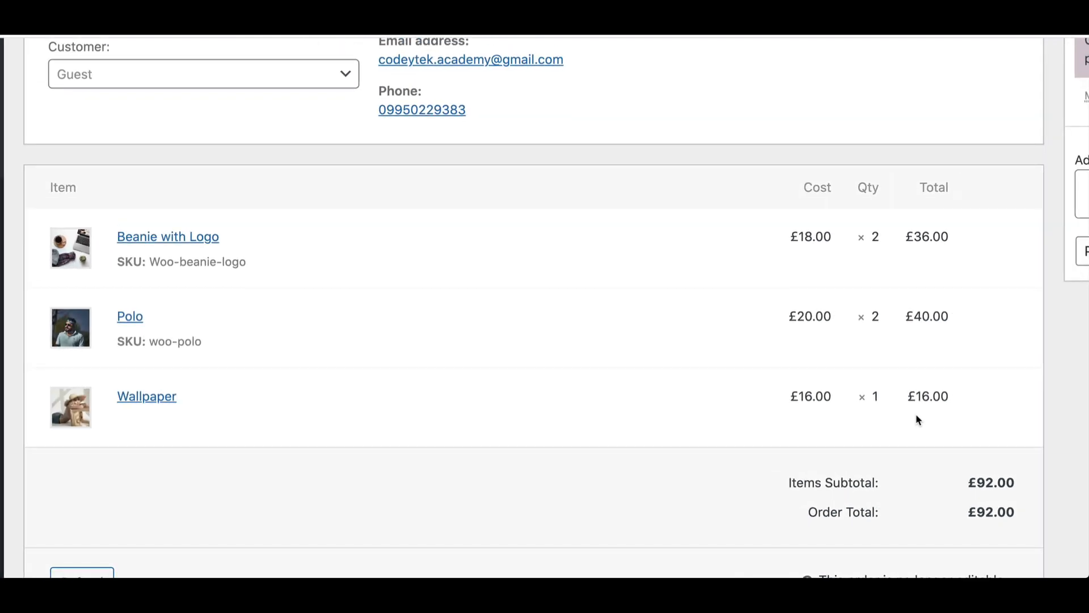
scroll(915, 414, down, 1)
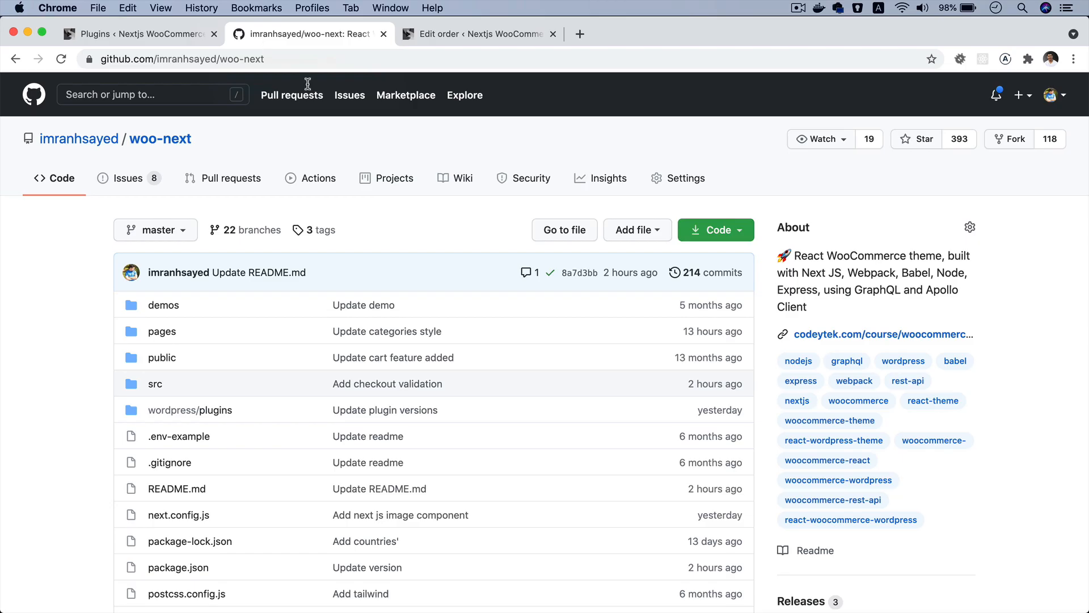
Step: Open closed pull request #70 'Feature/add dynamic location' from the Pull requests list, zoomed in
click(231, 178)
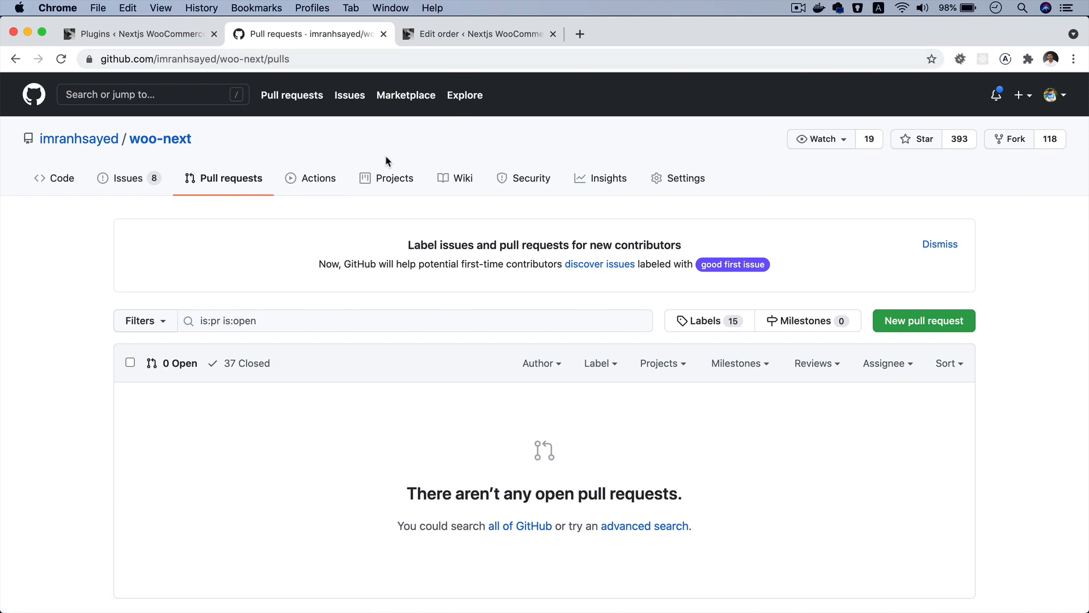
click(247, 362)
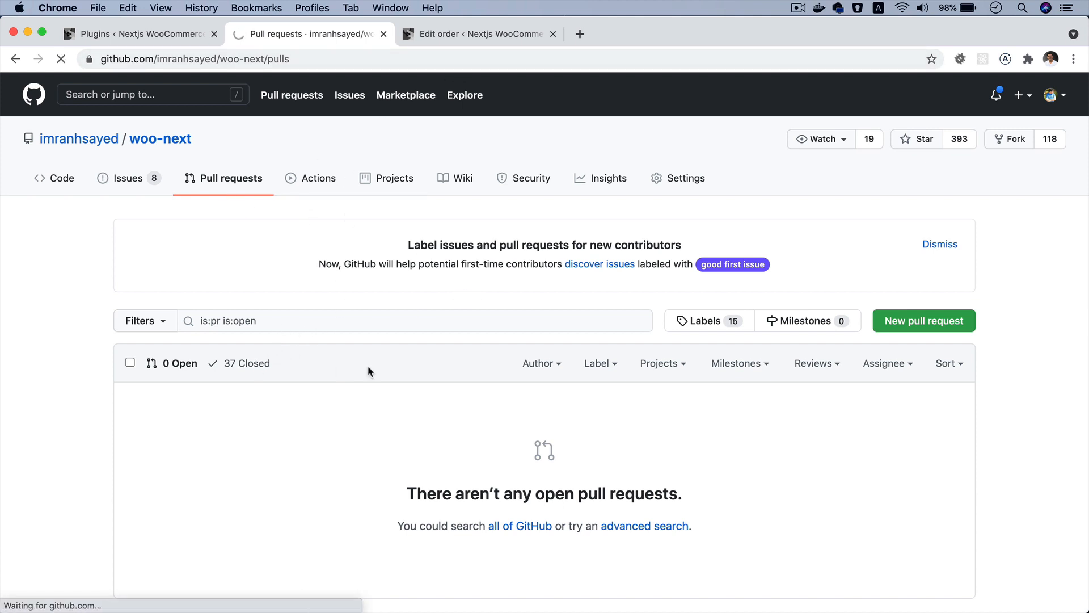
scroll(368, 371, down, 3)
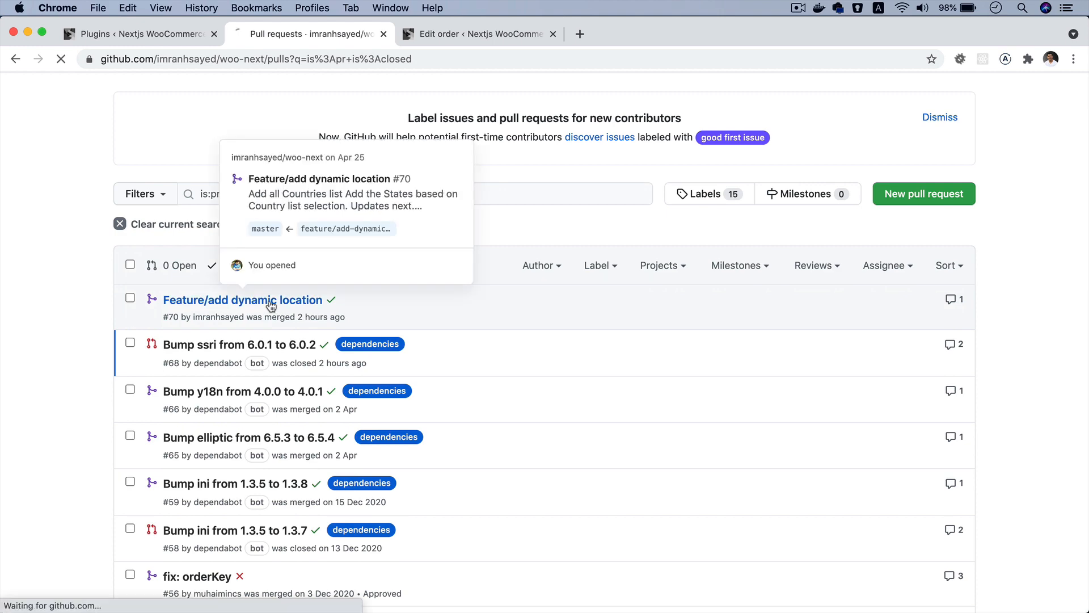
click(275, 299)
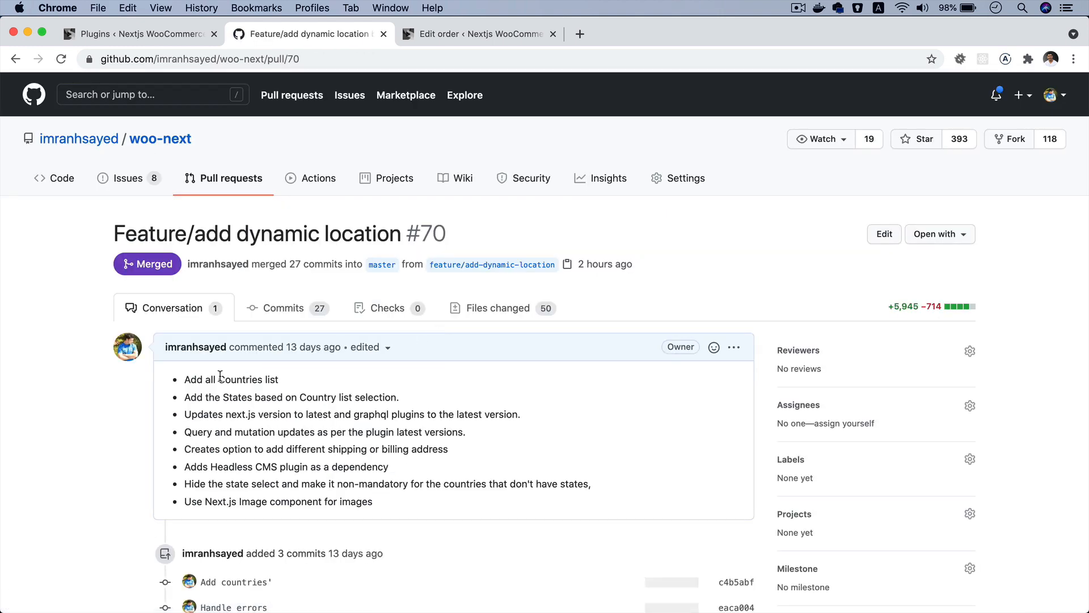
key(super+plus)
scroll(424, 330, down, 3)
scroll(220, 377, down, 3)
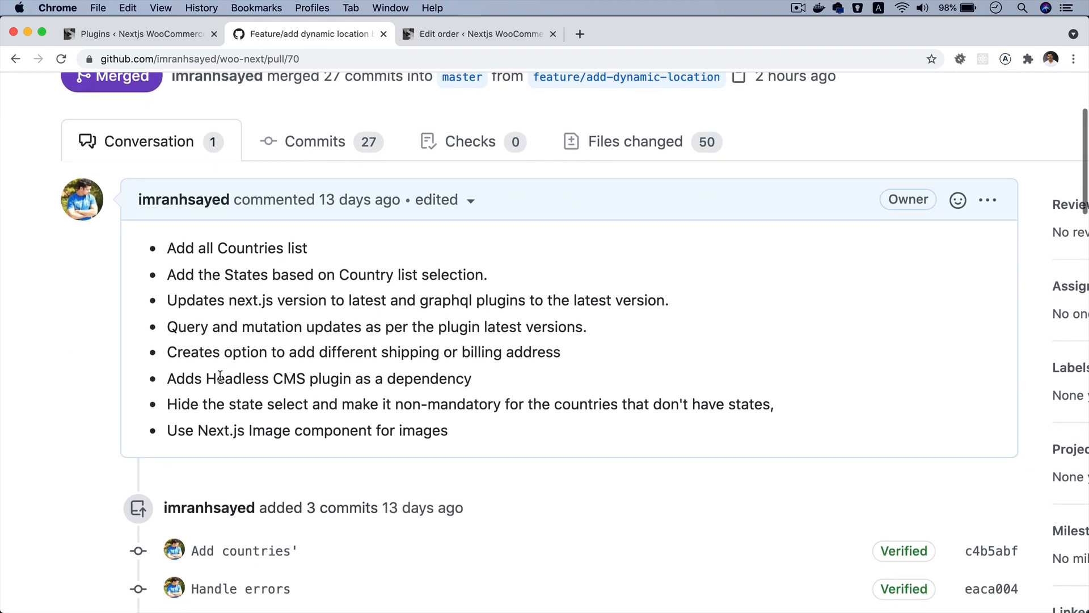
scroll(219, 377, down, 2)
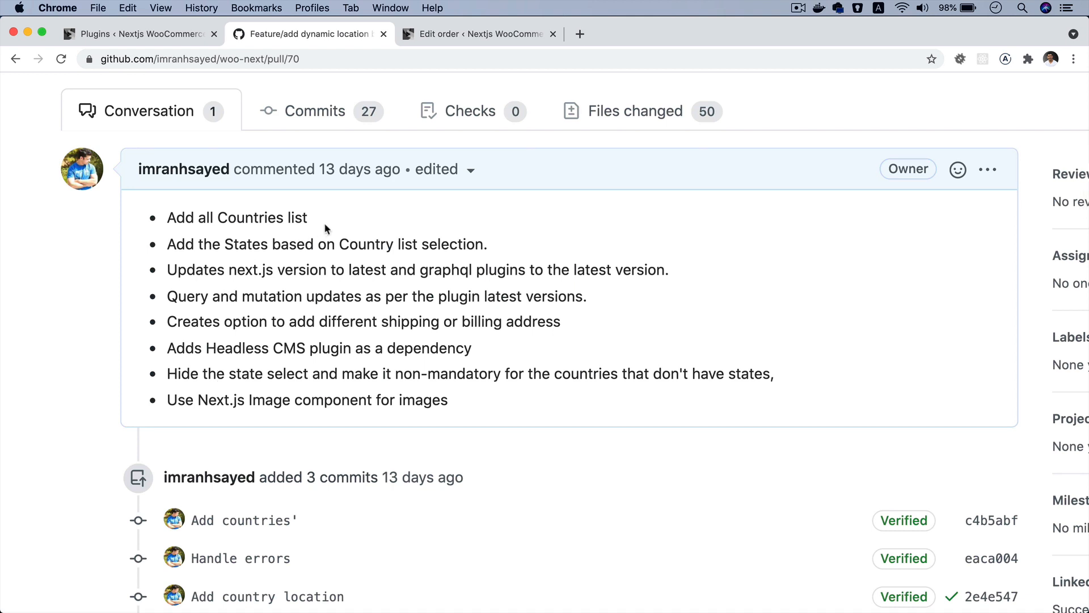
Step: Highlight the PR's change items: Add all Countries, states by country selection, next.js and graphql plugin updates
drag(310, 219, 160, 217)
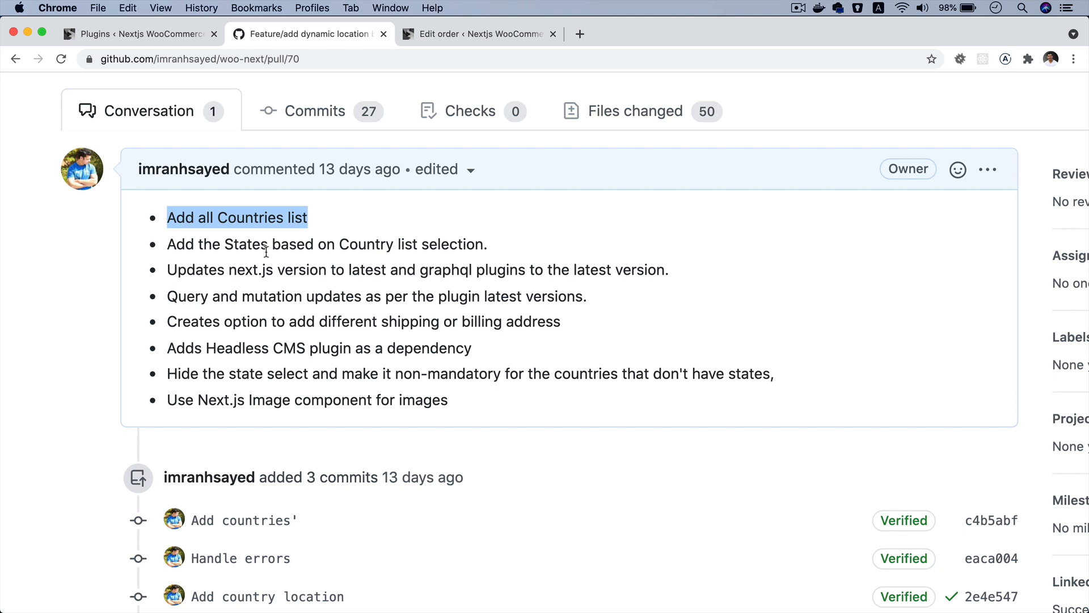
drag(213, 245, 490, 247)
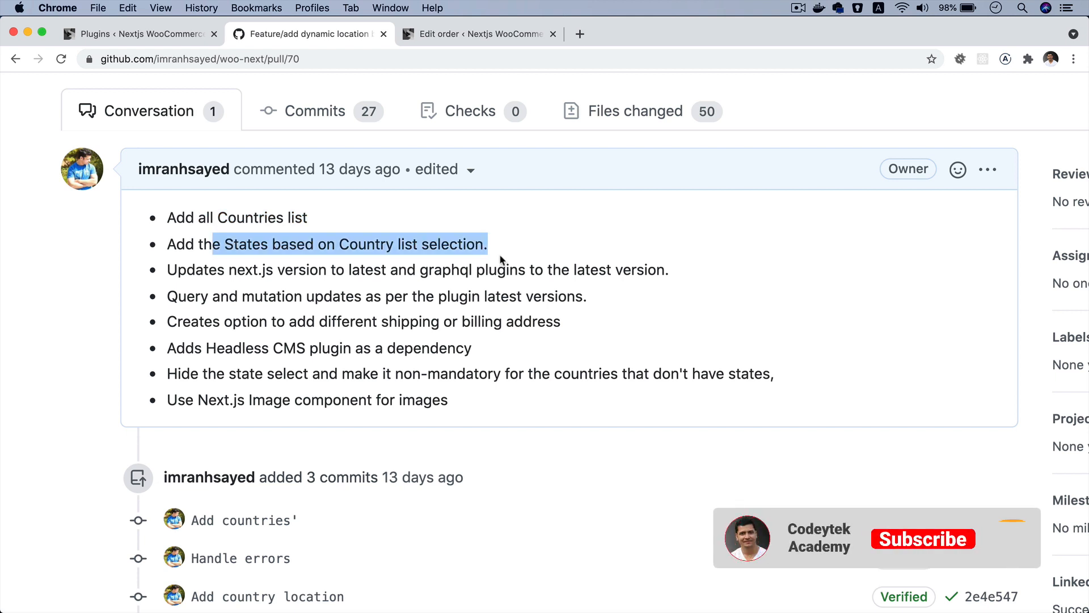
triple_click(401, 269)
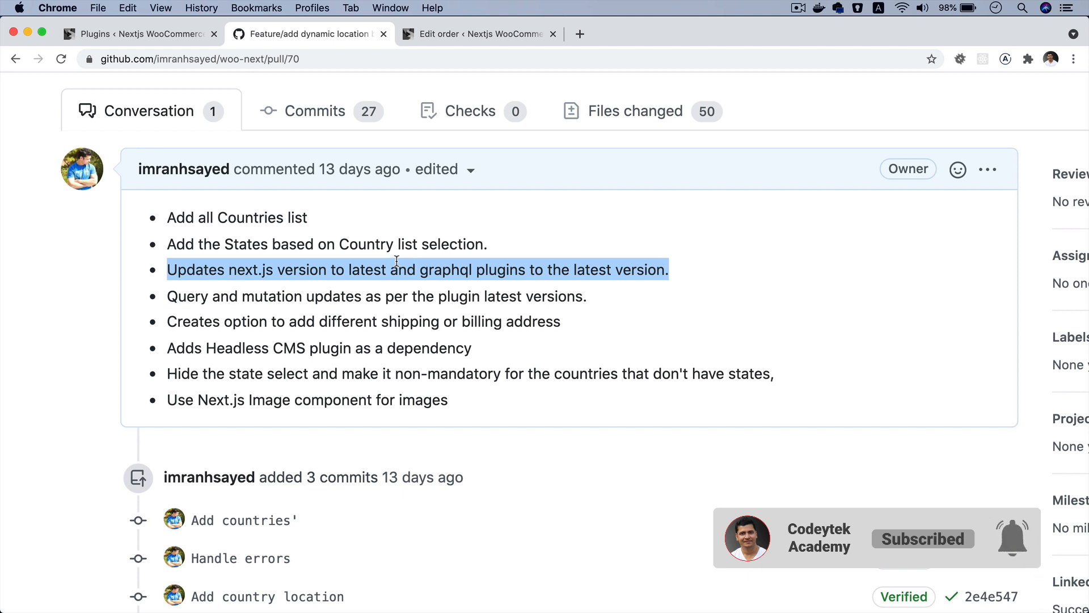
click(395, 262)
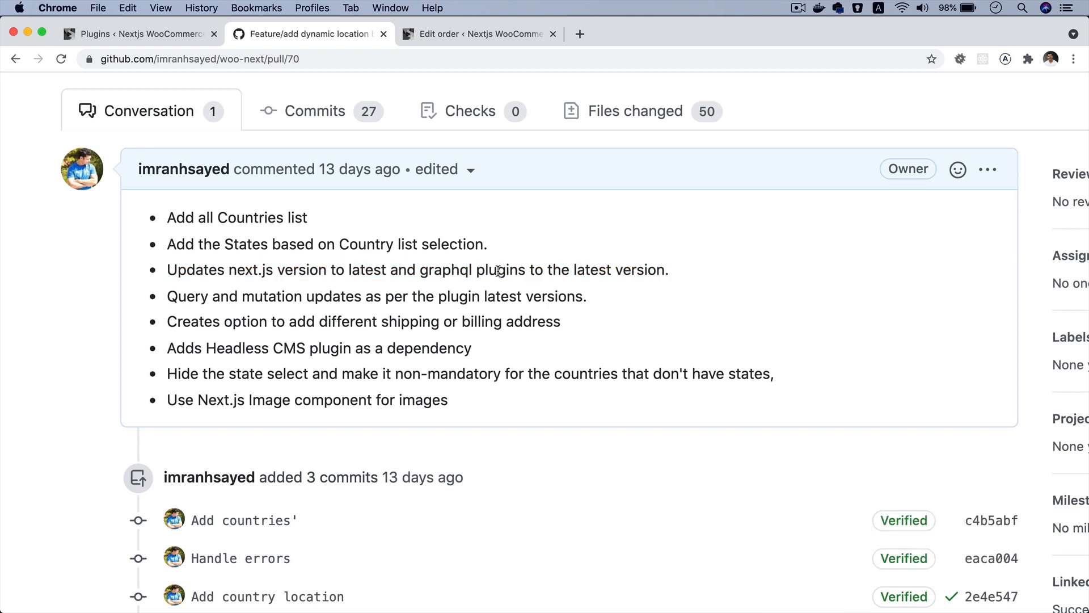
Step: Point out the Headless CMS plugin on the WordPress plugins page, then return to PR #70
click(141, 34)
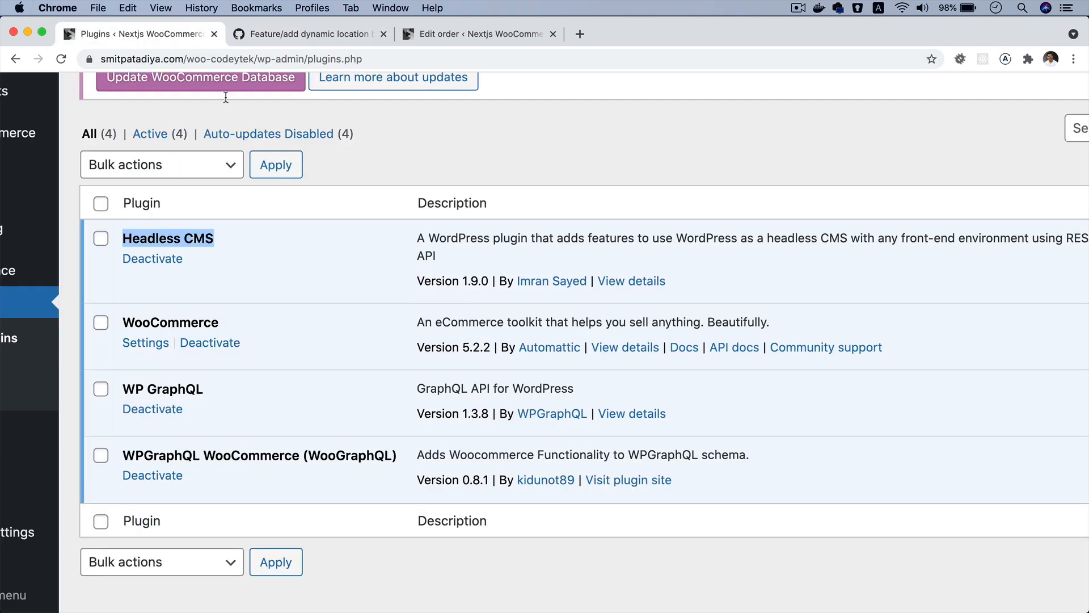
drag(311, 234, 118, 236)
click(306, 34)
scroll(341, 255, up, 5)
Step: Open the woo-next repository in a new tab and show its latest release, v2.1.0
right_click(137, 167)
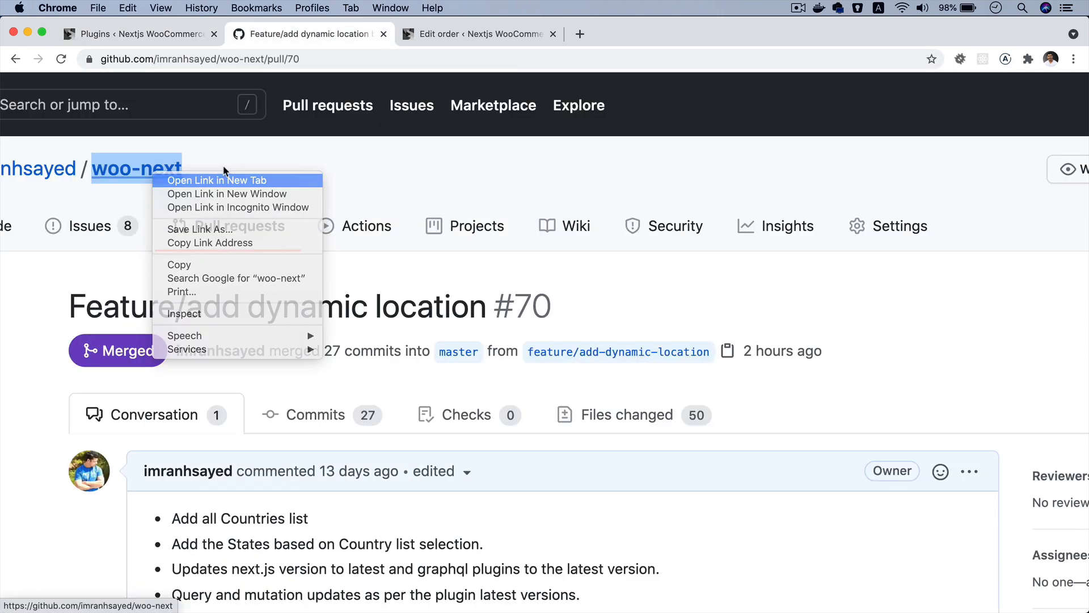
click(212, 179)
click(465, 34)
scroll(666, 283, down, 5)
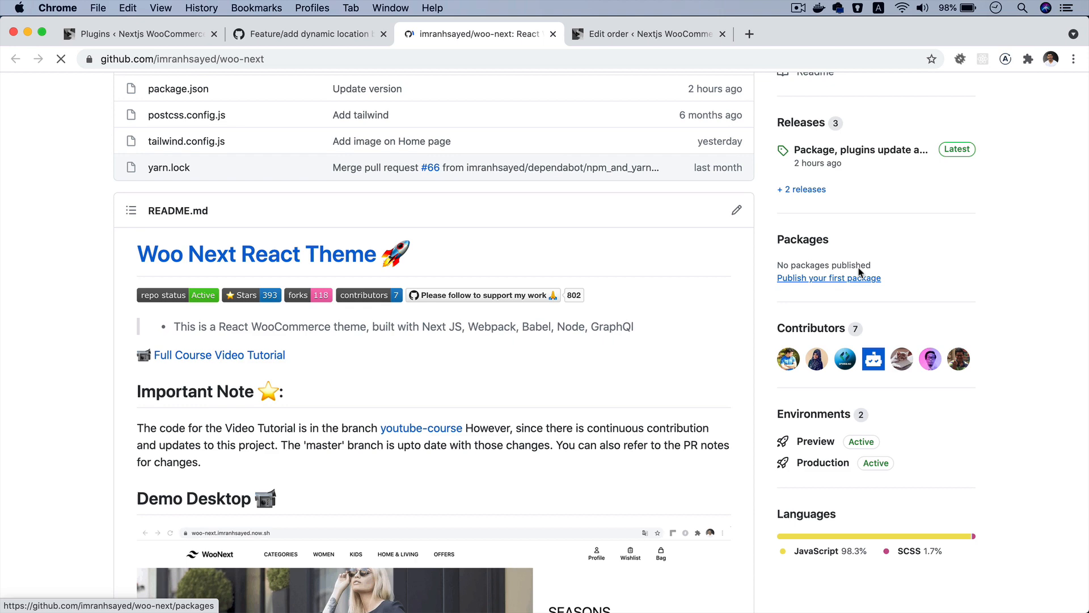
click(804, 190)
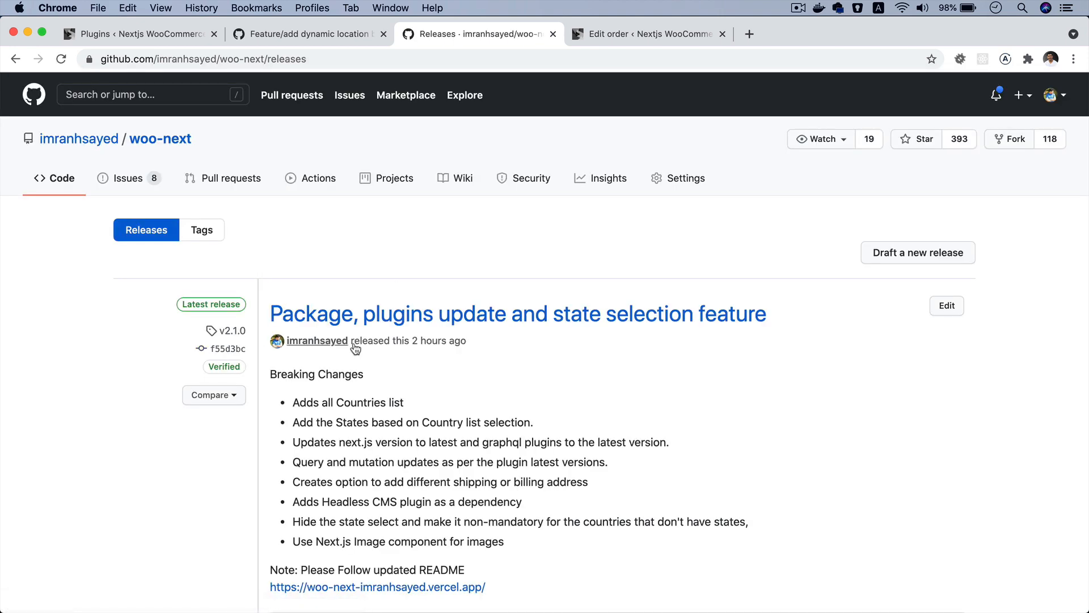
scroll(357, 342, up, 3)
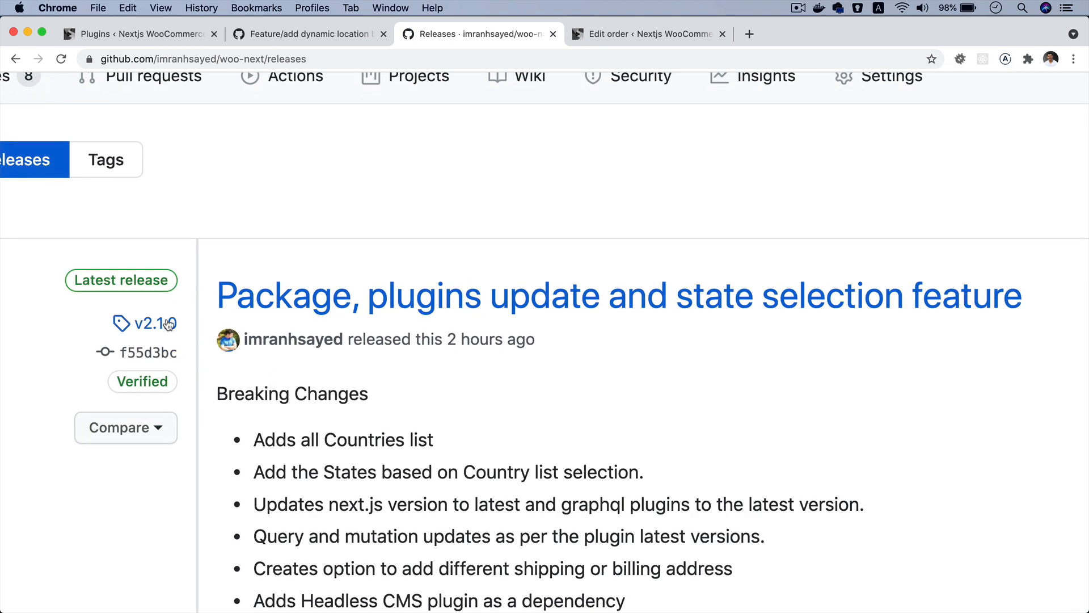
scroll(189, 334, down, 3)
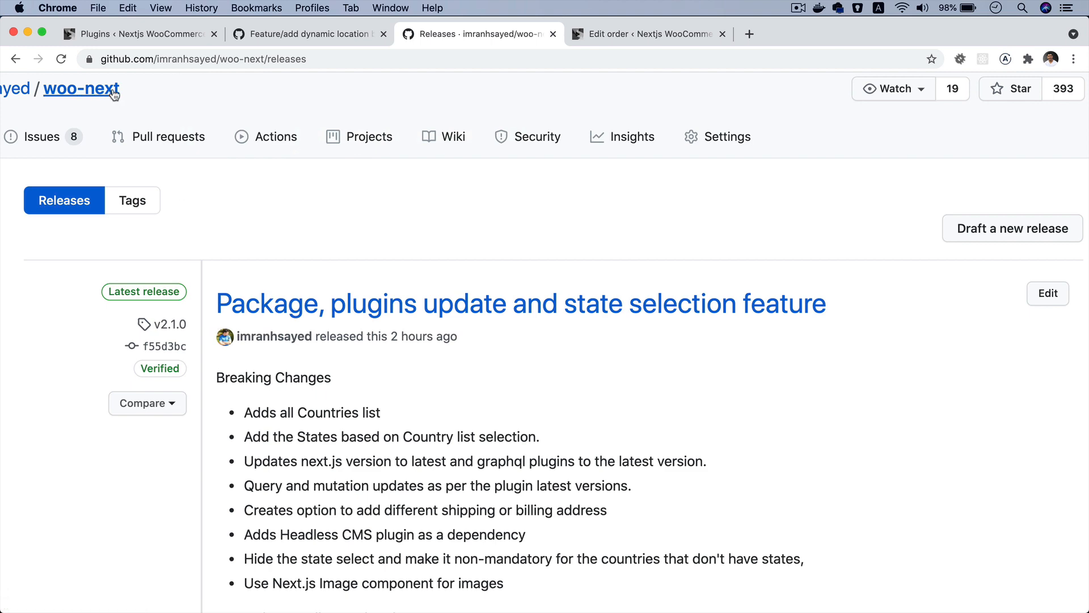
scroll(309, 161, down, 2)
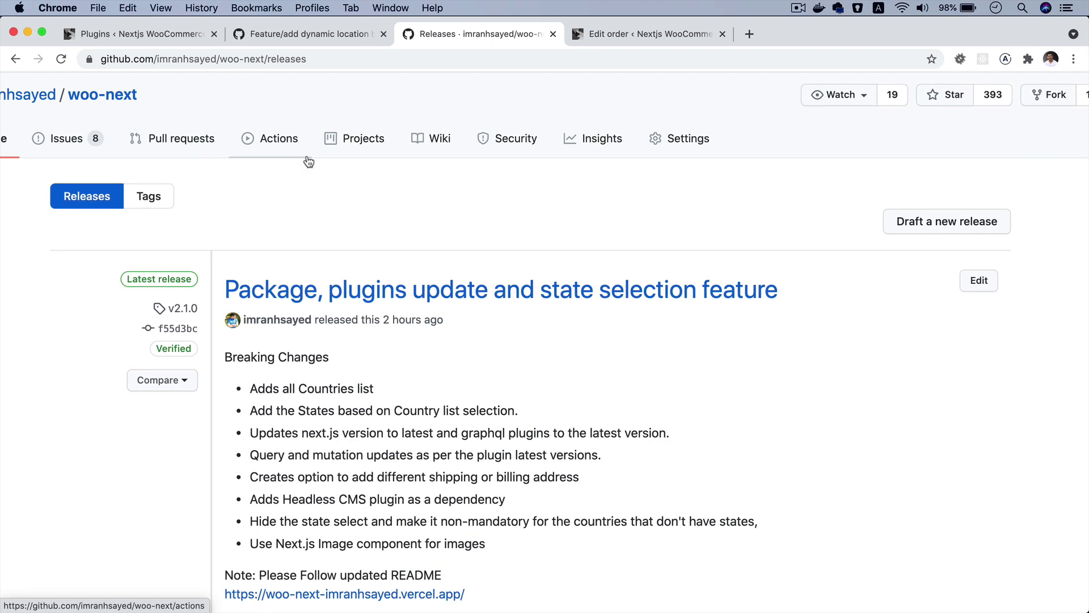
click(175, 31)
click(249, 241)
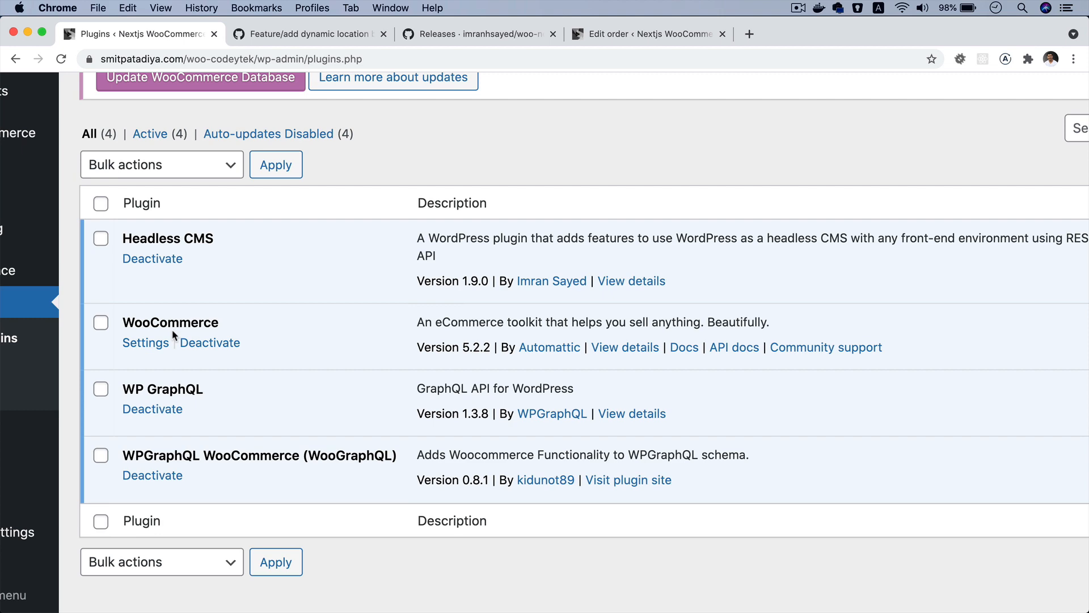
key(super+plus)
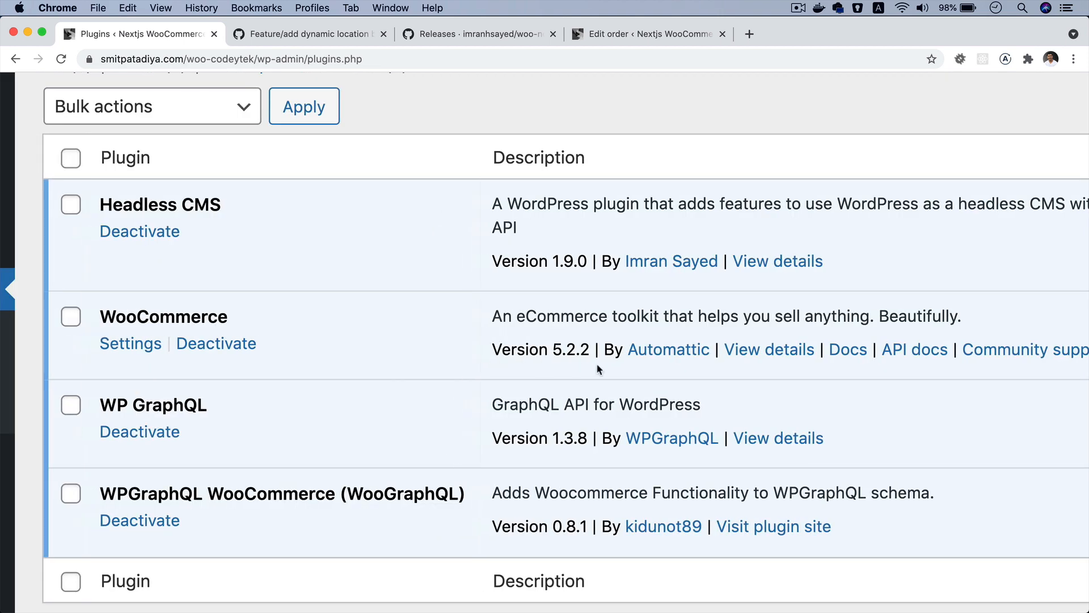
double_click(568, 435)
scroll(585, 456, down, 3)
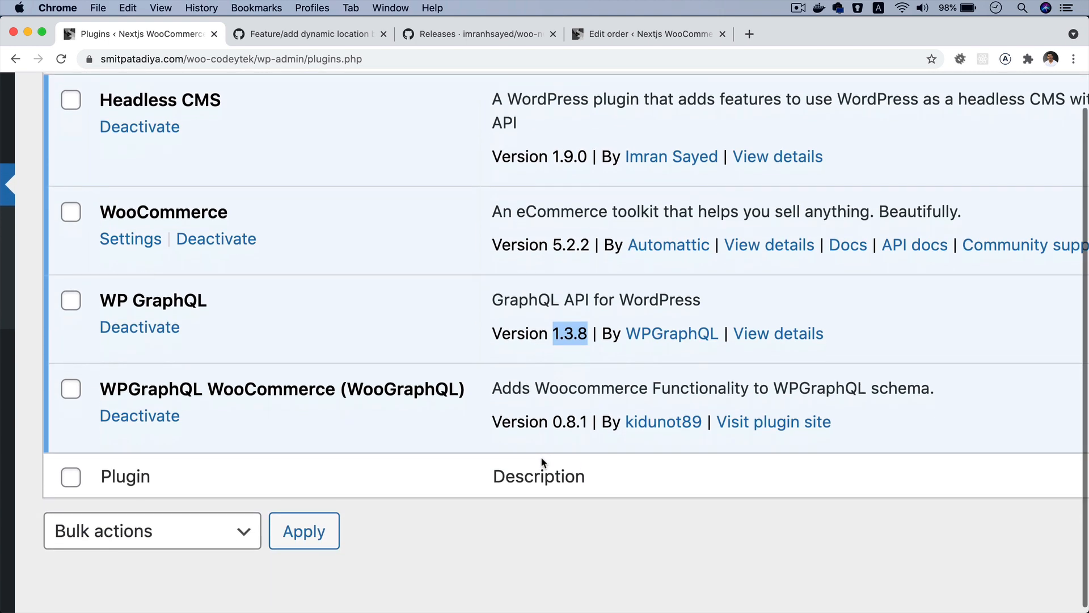
triple_click(230, 391)
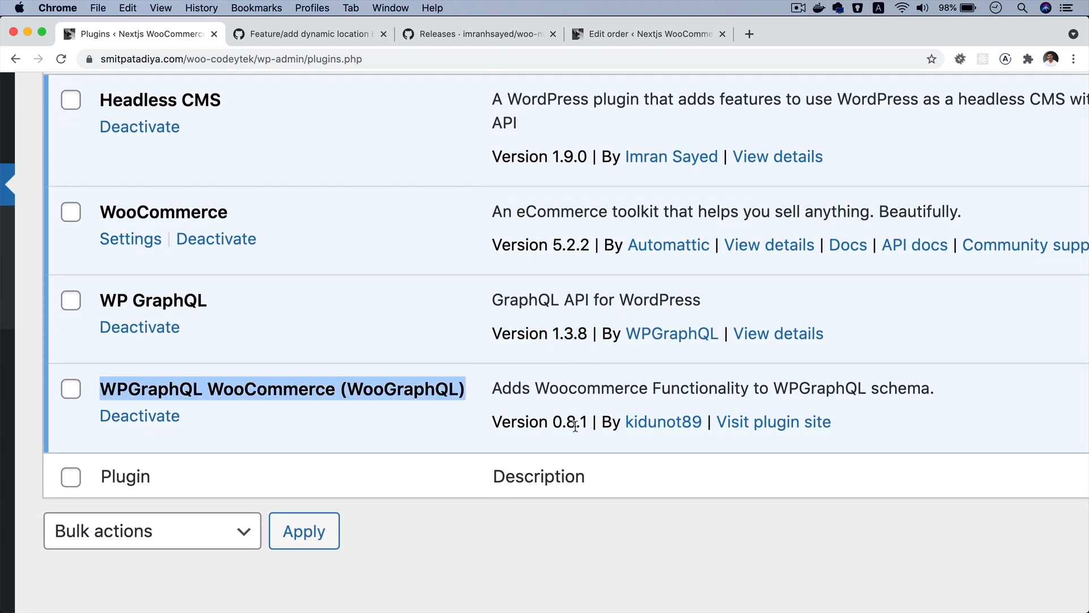
key(super+minus)
scroll(576, 425, up, 1)
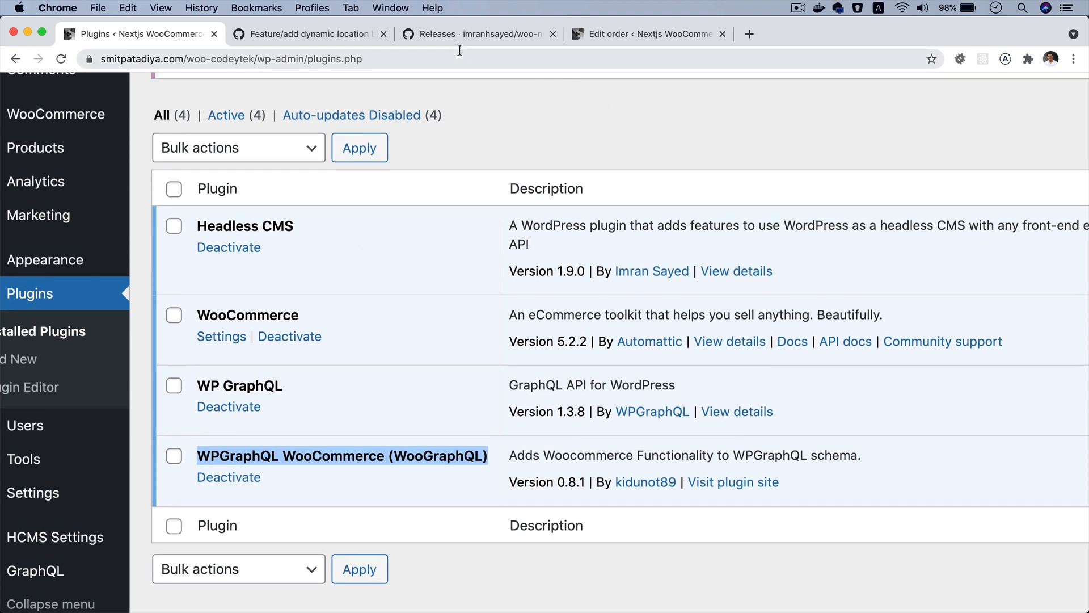
Step: Highlight the query and mutation updates bullet in PR #70's description
click(307, 35)
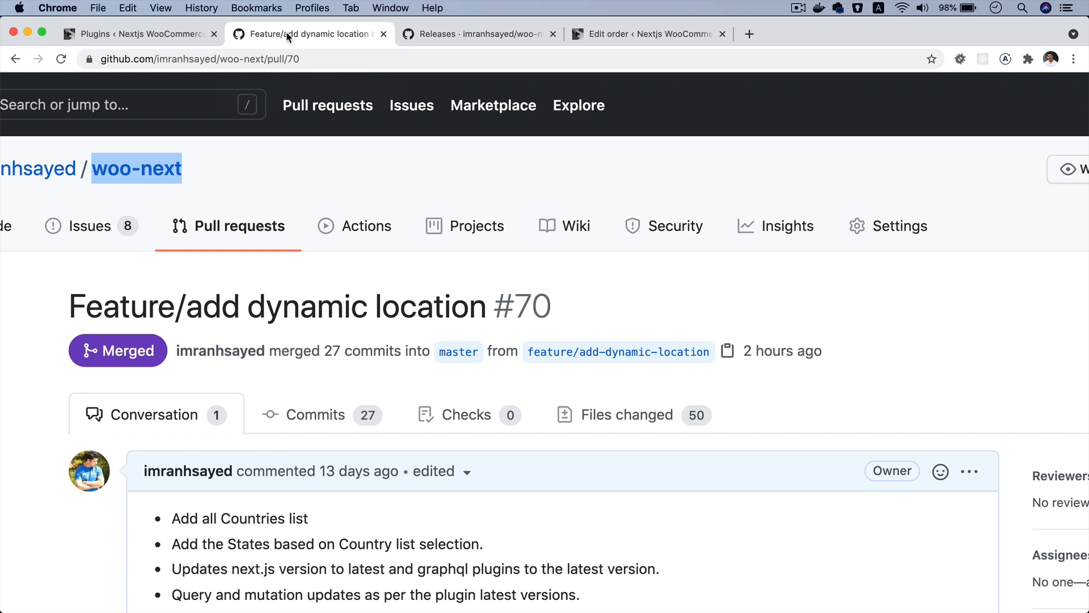
scroll(483, 256, down, 5)
scroll(483, 256, down, 3)
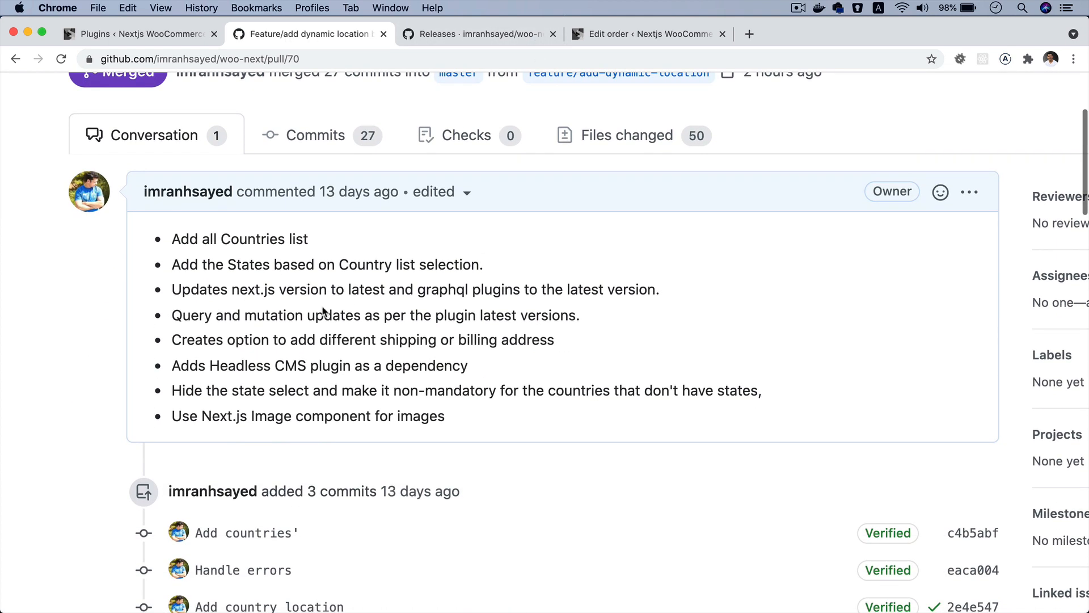
drag(173, 315, 572, 323)
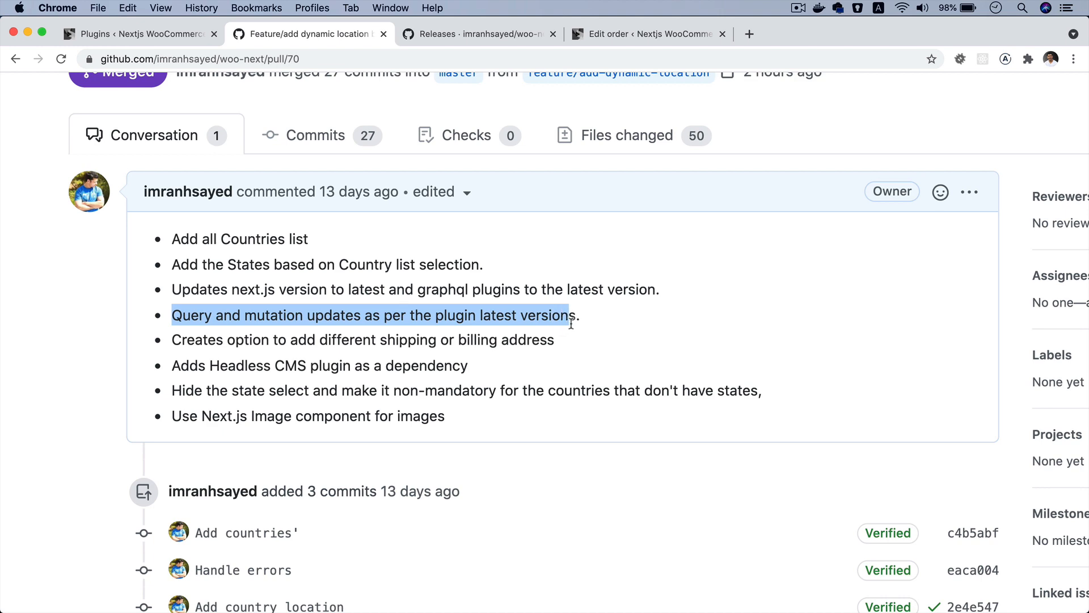
click(612, 312)
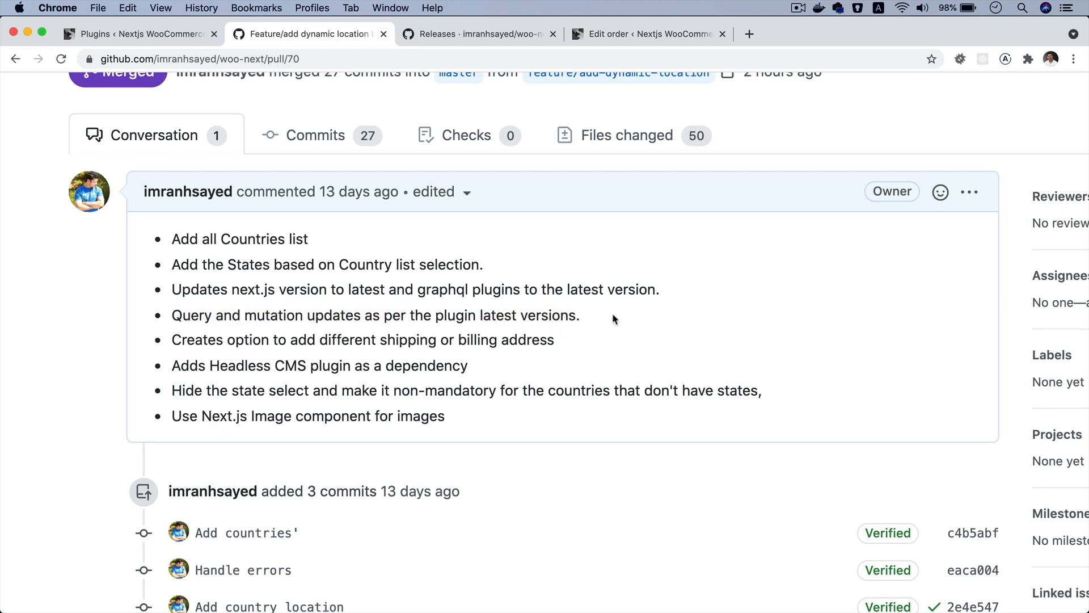
Step: Open Files changed in a new tab and review add-to-cart.js, where productId maps to databaseId
right_click(627, 134)
click(700, 147)
click(439, 34)
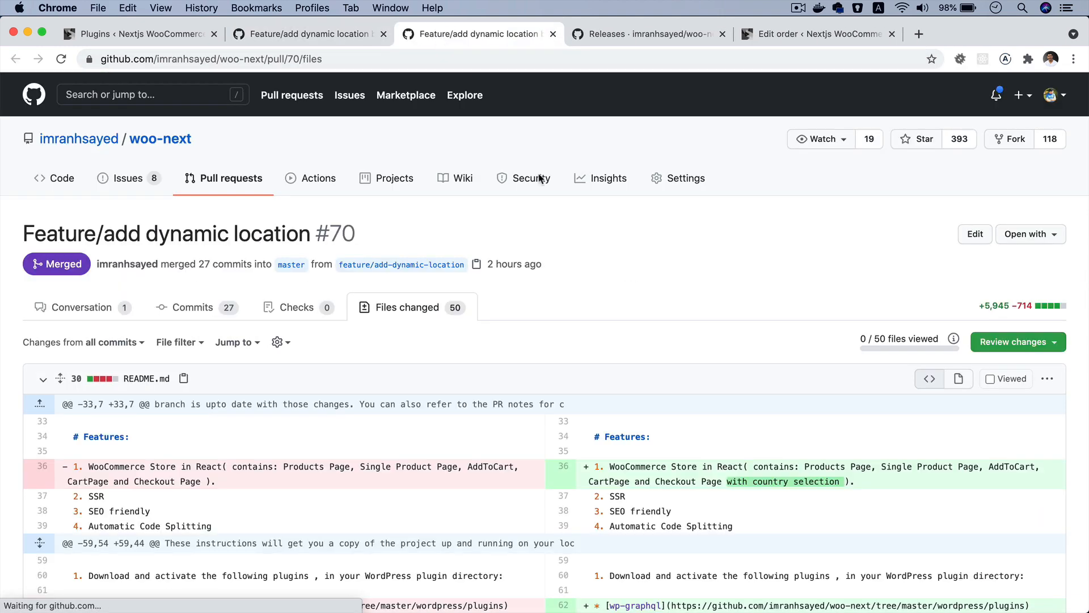
scroll(603, 285, down, 15)
scroll(603, 285, down, 10)
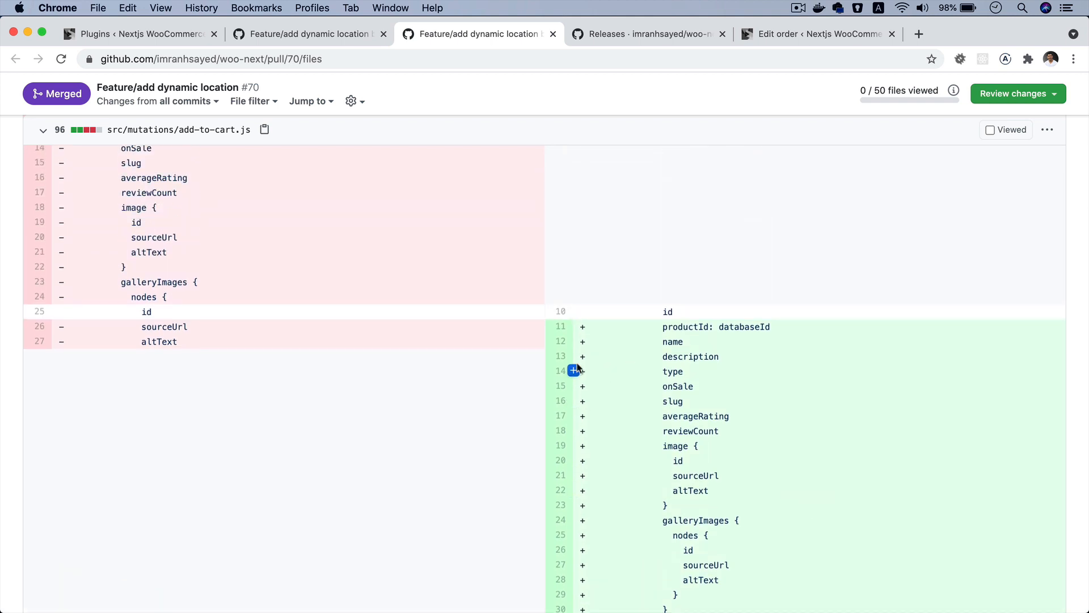
scroll(745, 372, up, 5)
scroll(745, 371, up, 3)
scroll(744, 371, up, 1)
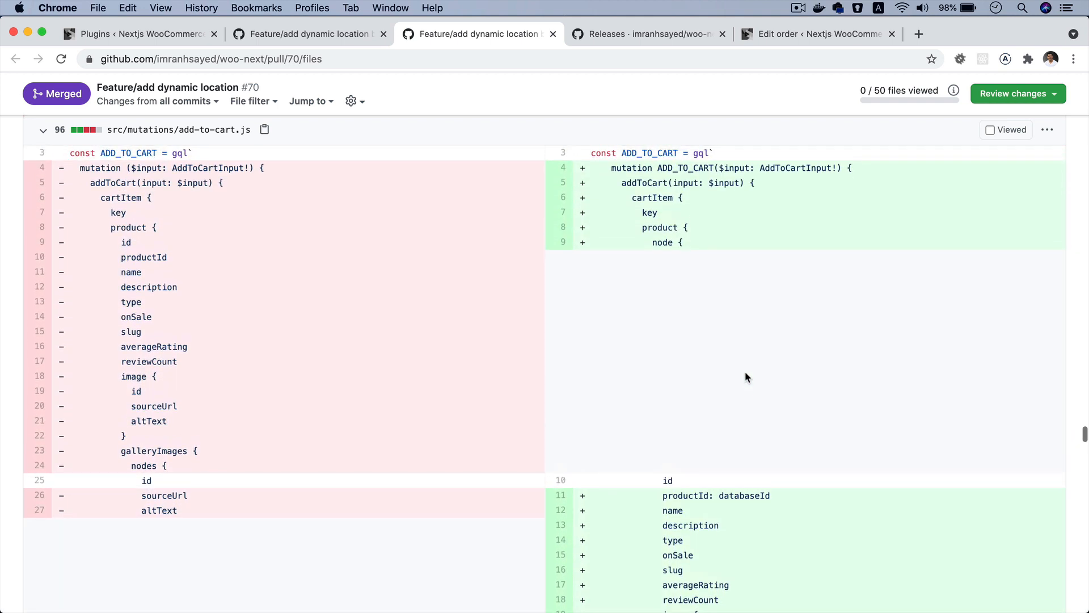
mouse_move(662, 243)
scroll(675, 270, down, 3)
scroll(769, 423, down, 1)
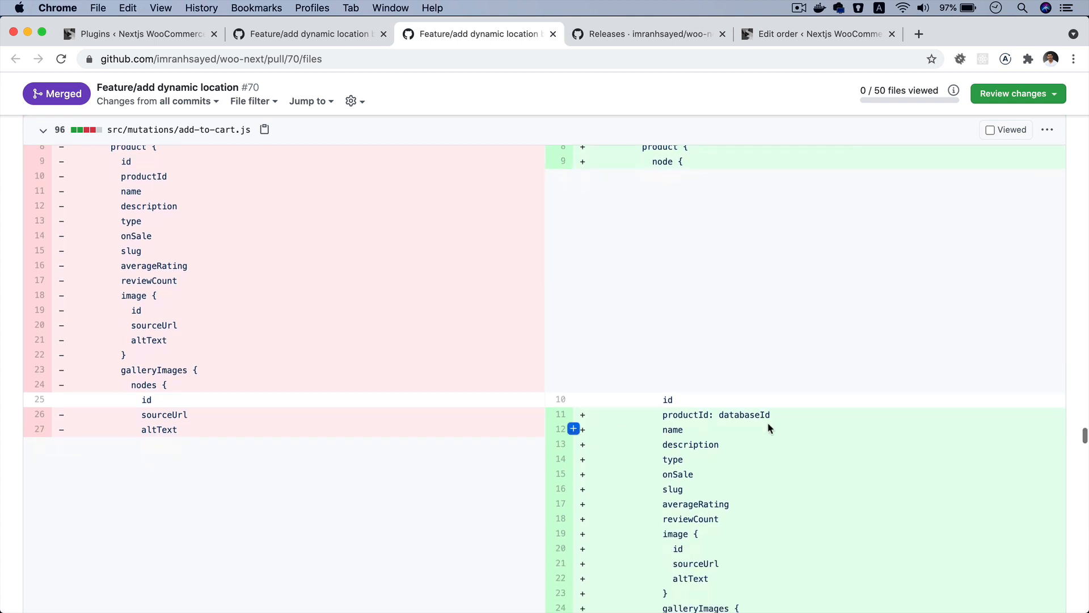
double_click(649, 410)
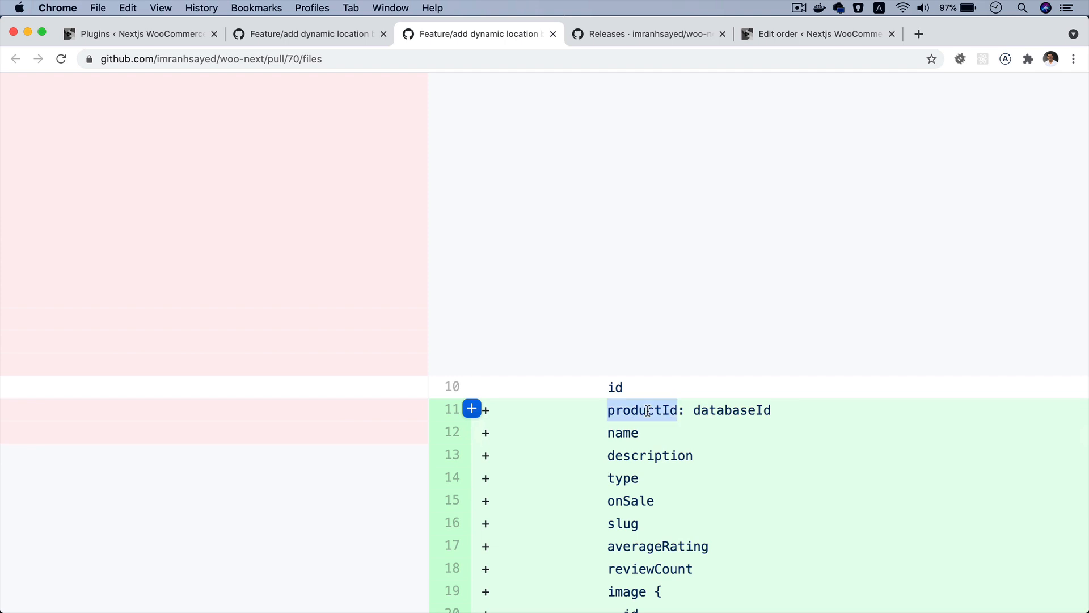
double_click(757, 409)
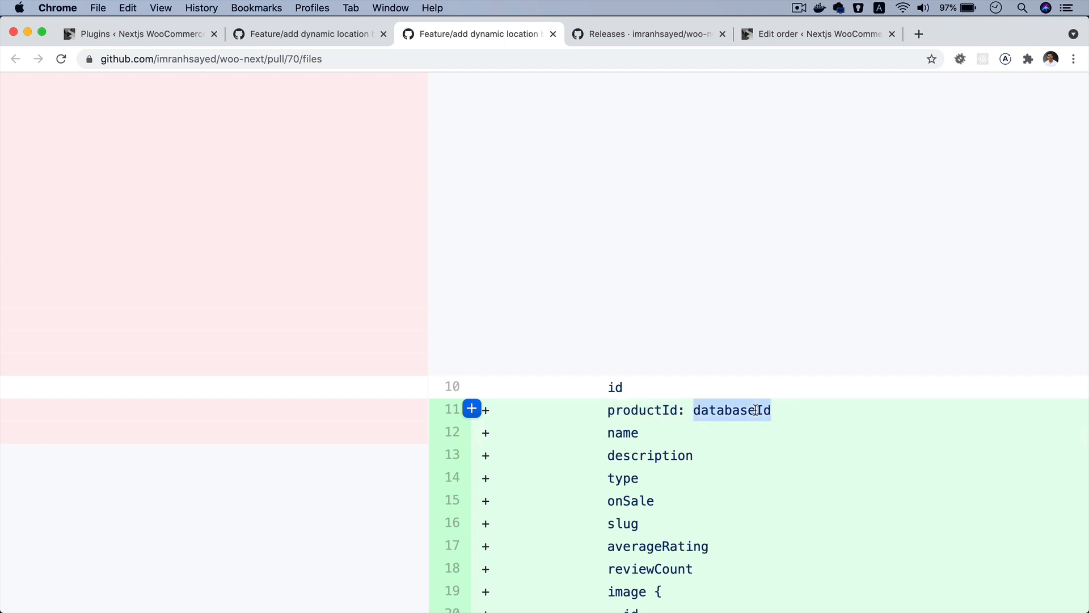
scroll(780, 359, down, 3)
scroll(769, 416, down, 2)
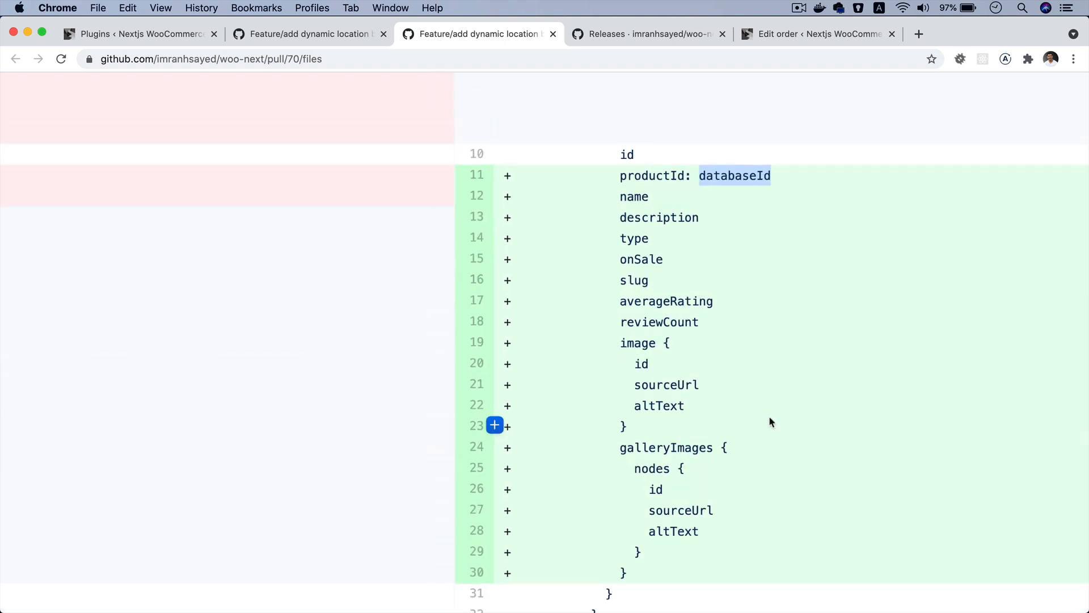
click(366, 33)
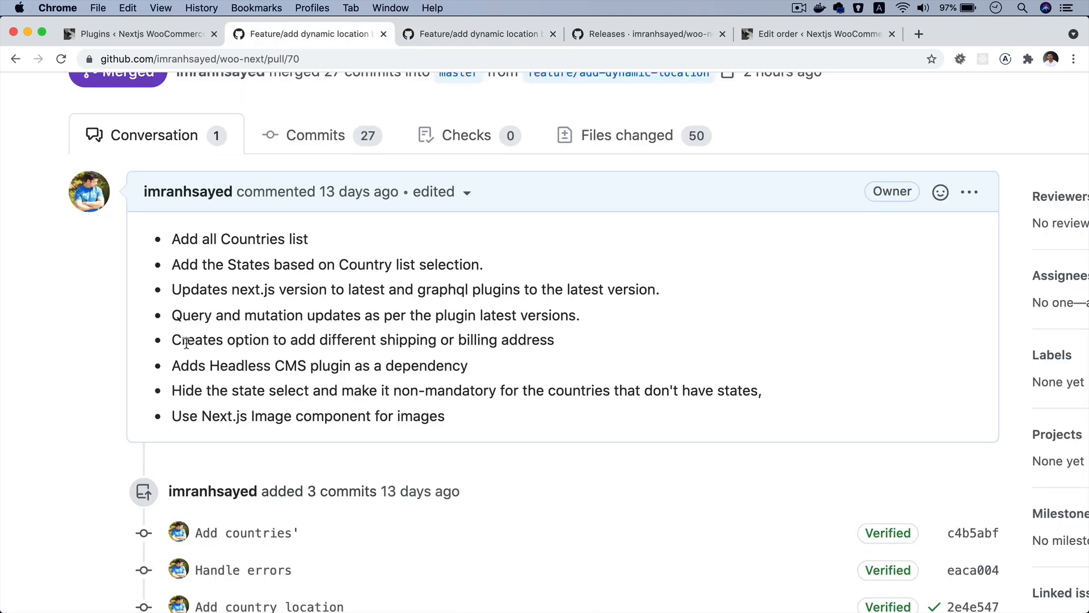
drag(179, 342, 548, 346)
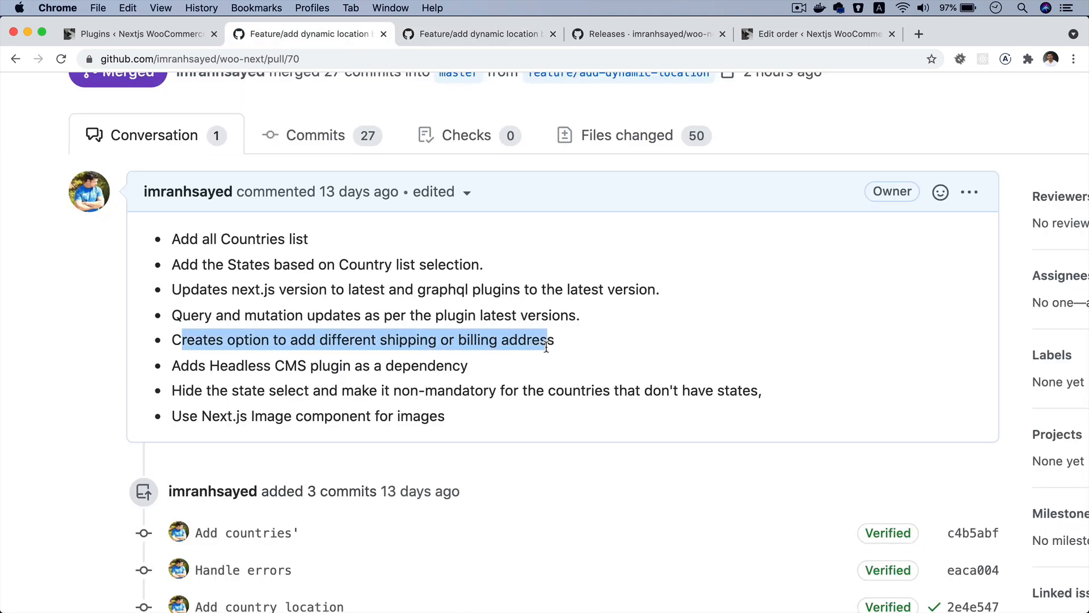
click(579, 346)
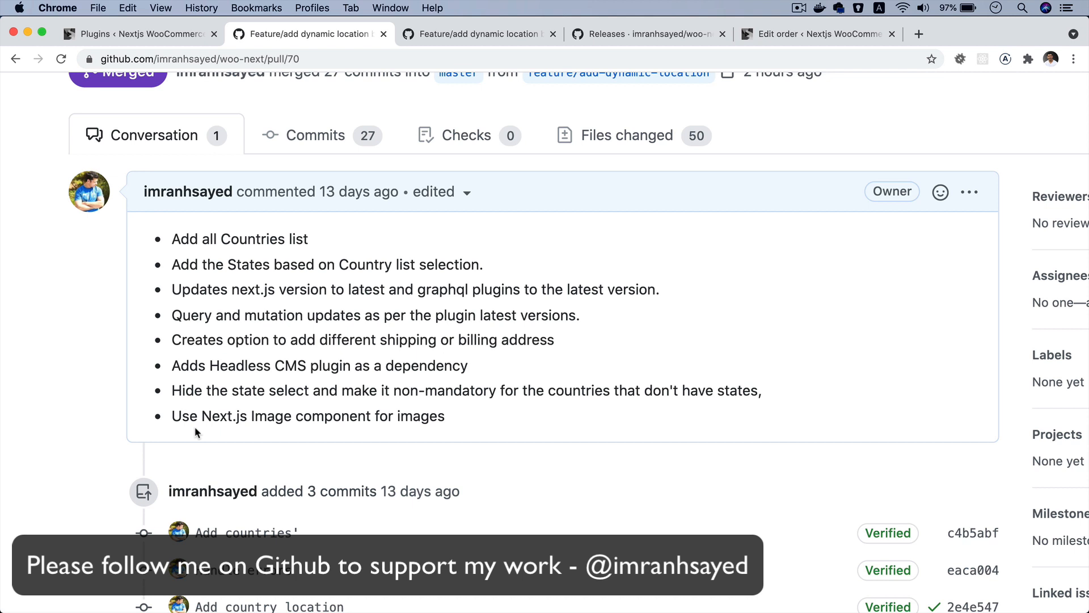
scroll(195, 427, down, 2)
drag(193, 334, 450, 339)
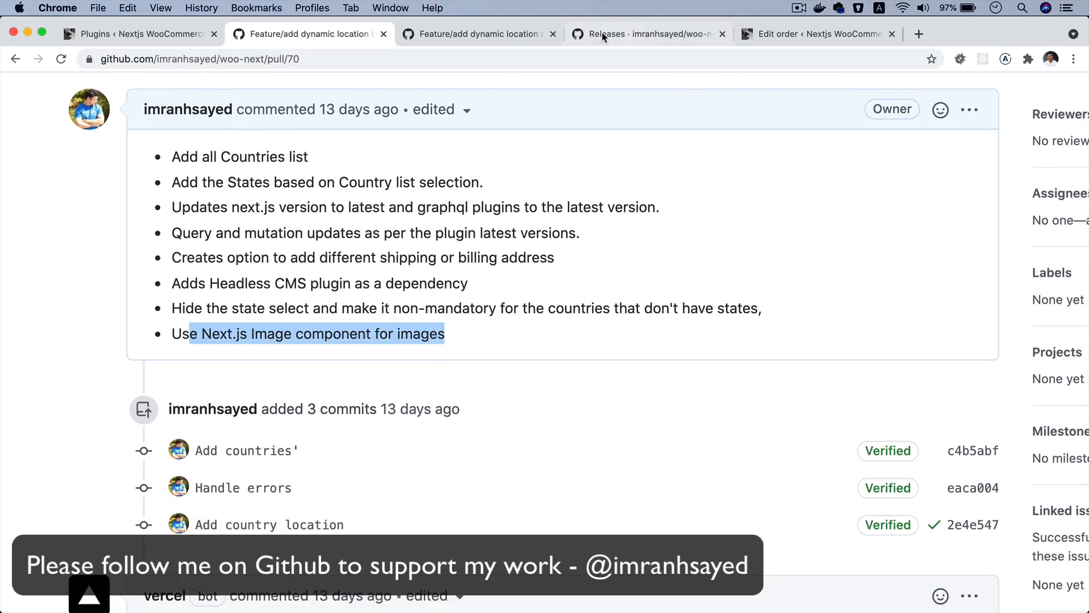
click(477, 34)
Step: Inspect the storefront's Clothing category image element with the Styles pane docked beside the markup
click(918, 33)
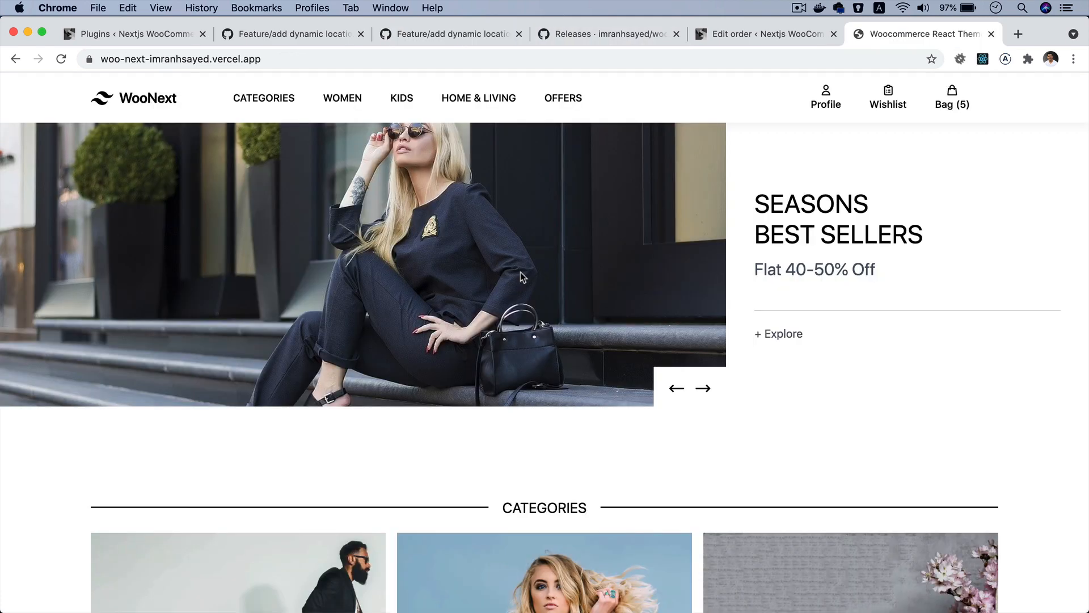
scroll(520, 272, down, 5)
scroll(520, 271, down, 2)
right_click(475, 232)
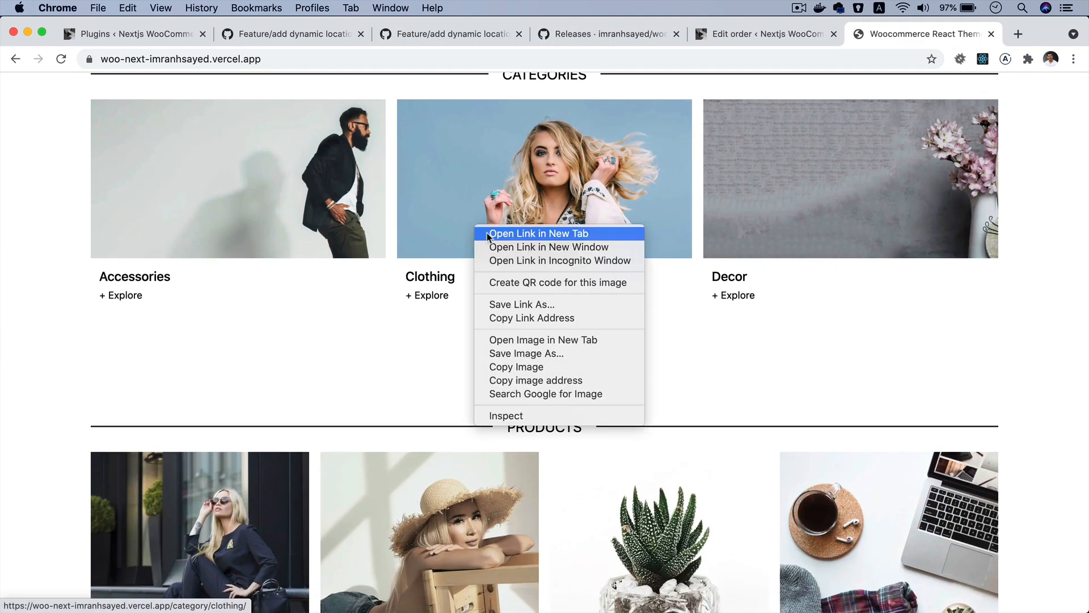
click(525, 415)
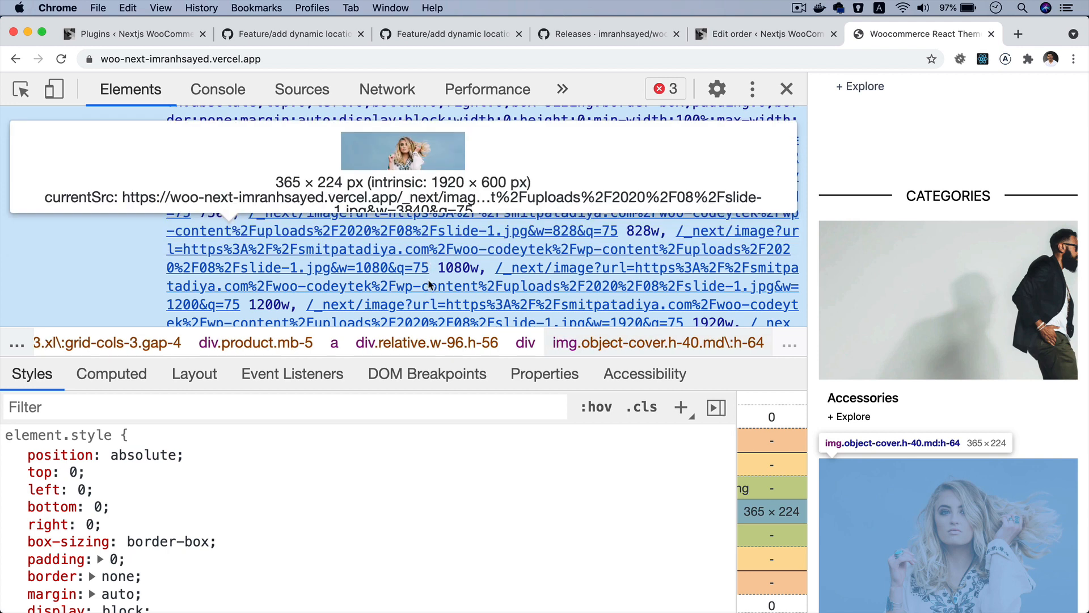
scroll(430, 286, up, 2)
key(ctrl+shift+d)
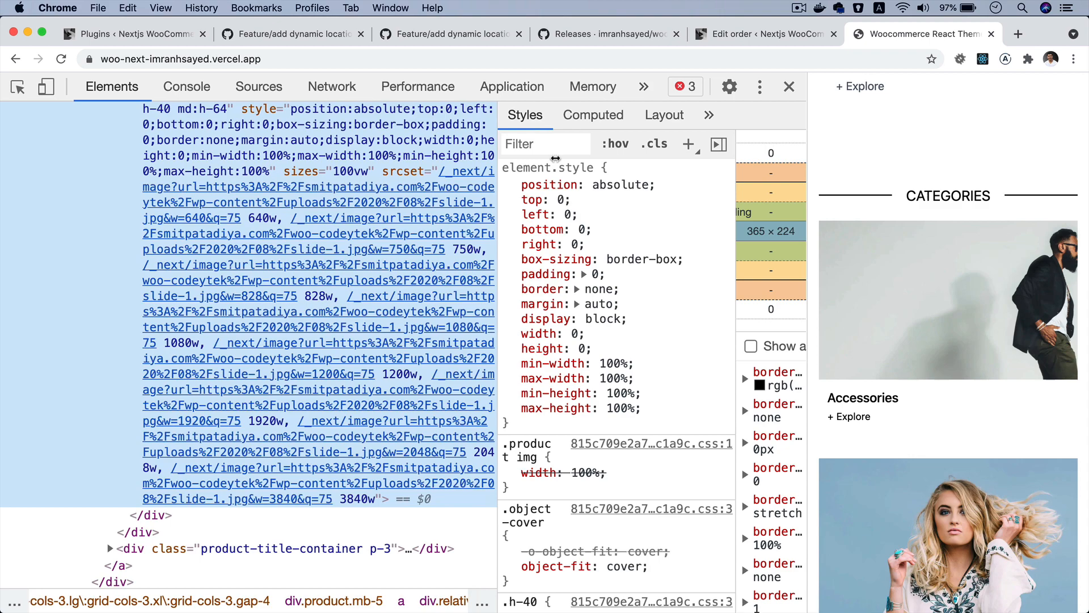
drag(499, 160, 588, 160)
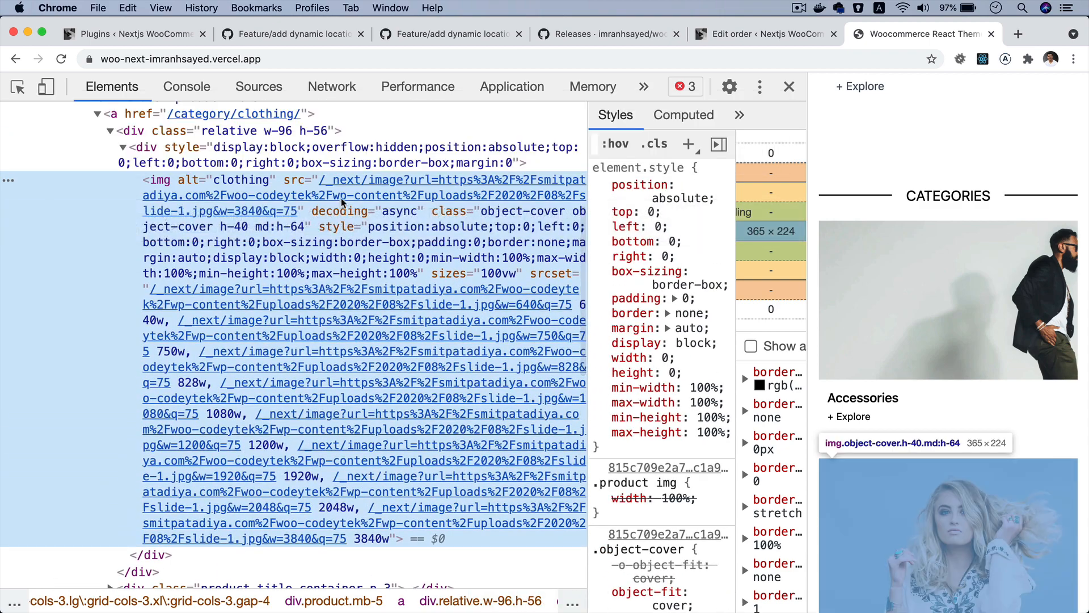
mouse_move(452, 197)
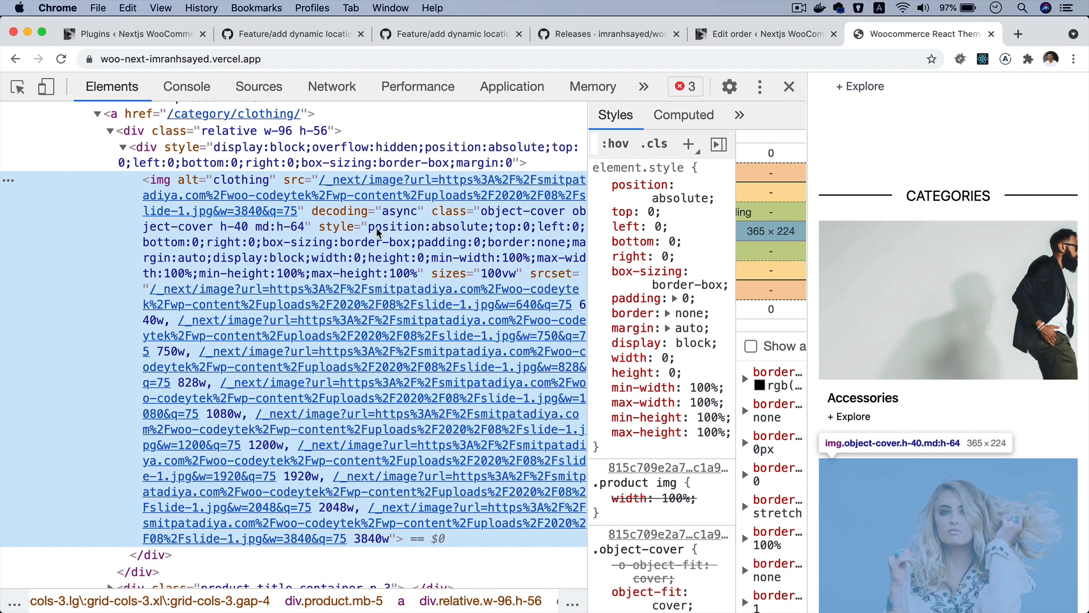
Step: Download the Clothing slide image and close DevTools
alt+click(362, 205)
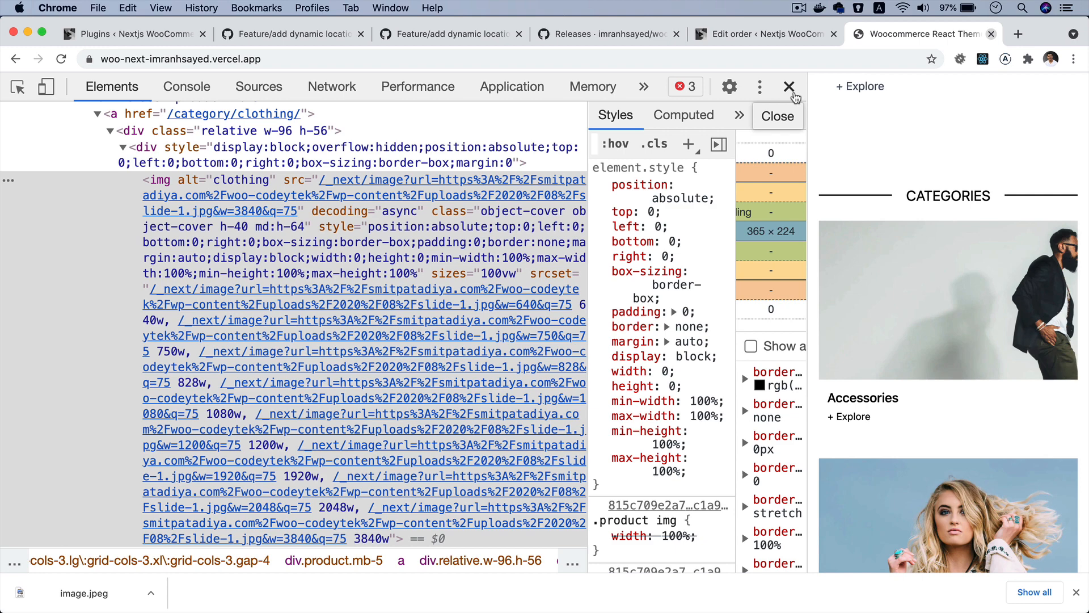
click(789, 86)
scroll(759, 231, down, 8)
scroll(760, 231, down, 5)
scroll(760, 231, up, 1)
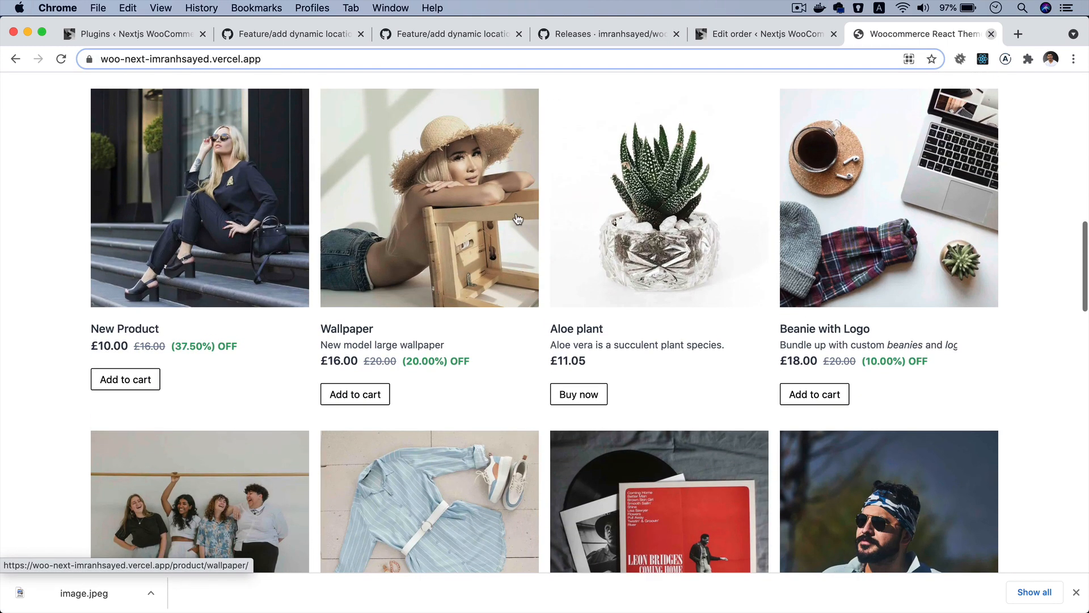
right_click(519, 219)
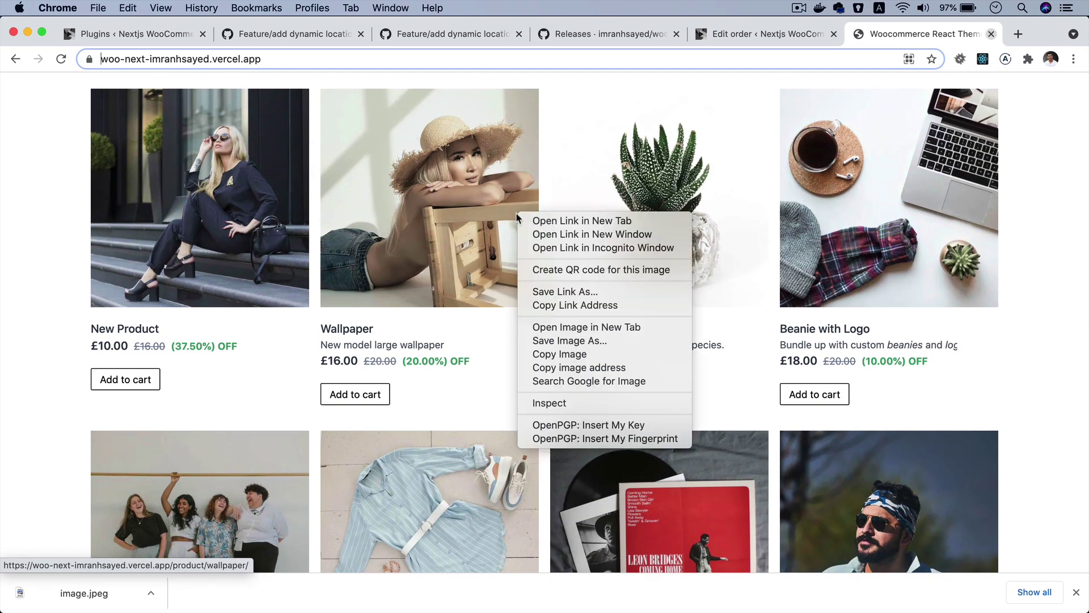
click(570, 406)
scroll(296, 398, down, 3)
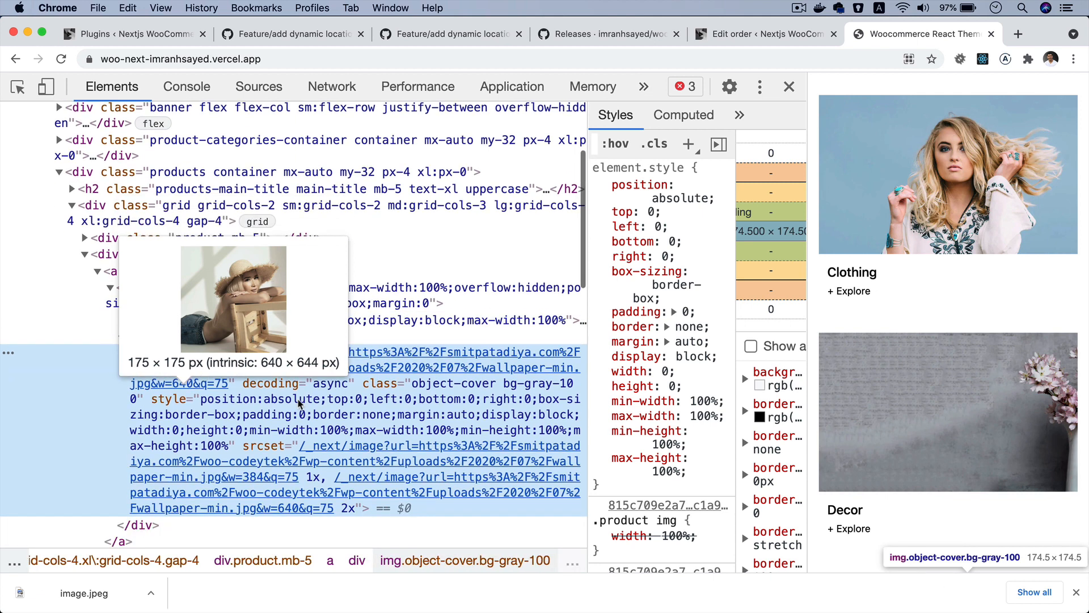
scroll(298, 398, down, 3)
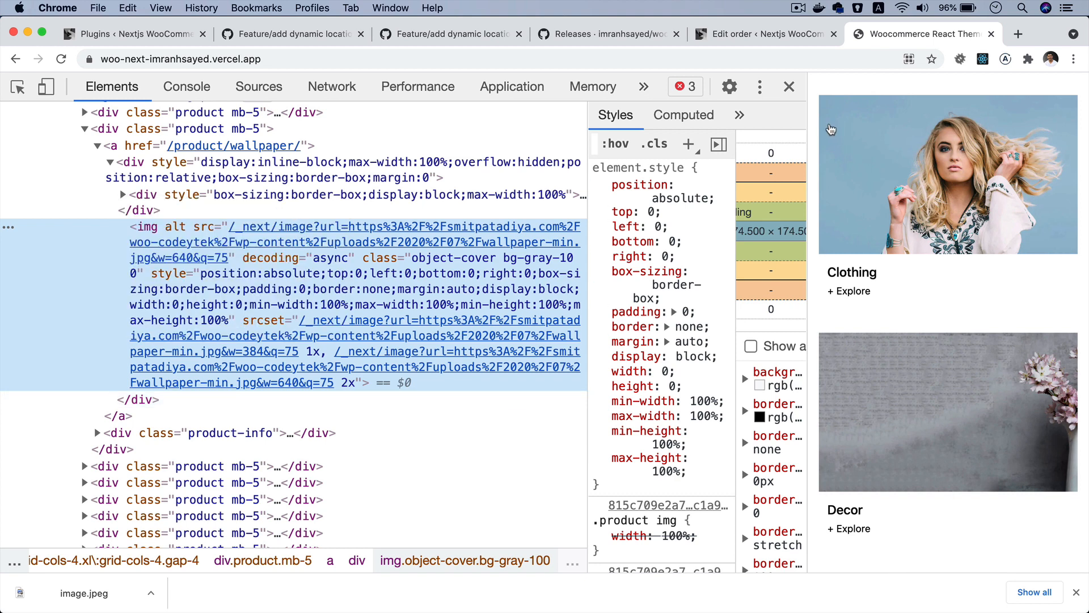
click(790, 86)
scroll(796, 101, down, 2)
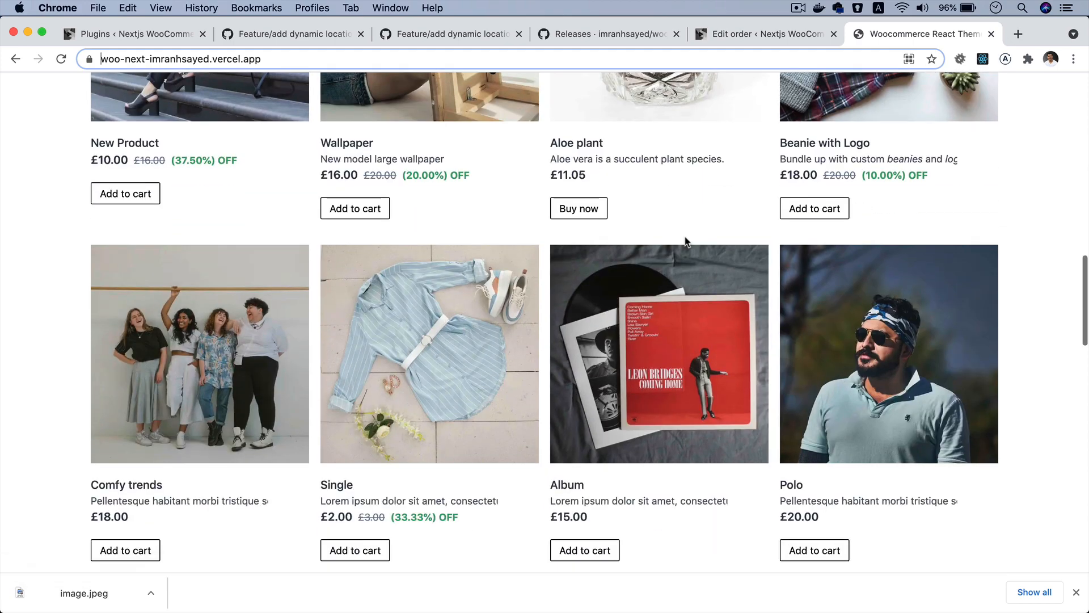
scroll(687, 242, up, 4)
scroll(687, 242, up, 4)
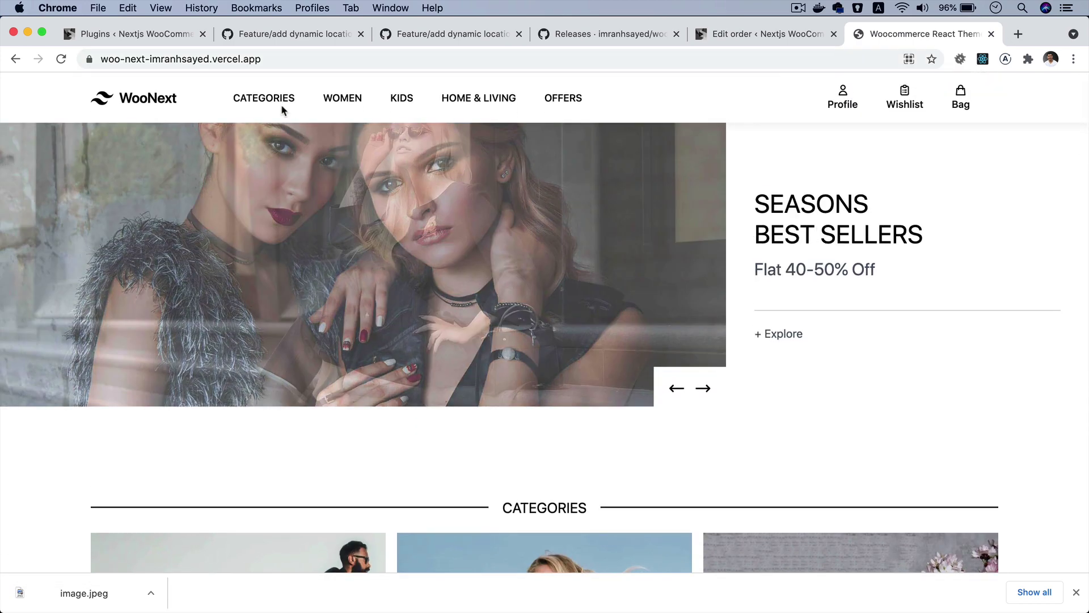
Step: Browse Categories, explore Clothing and open the Polo product page
click(265, 98)
scroll(460, 341, down, 2)
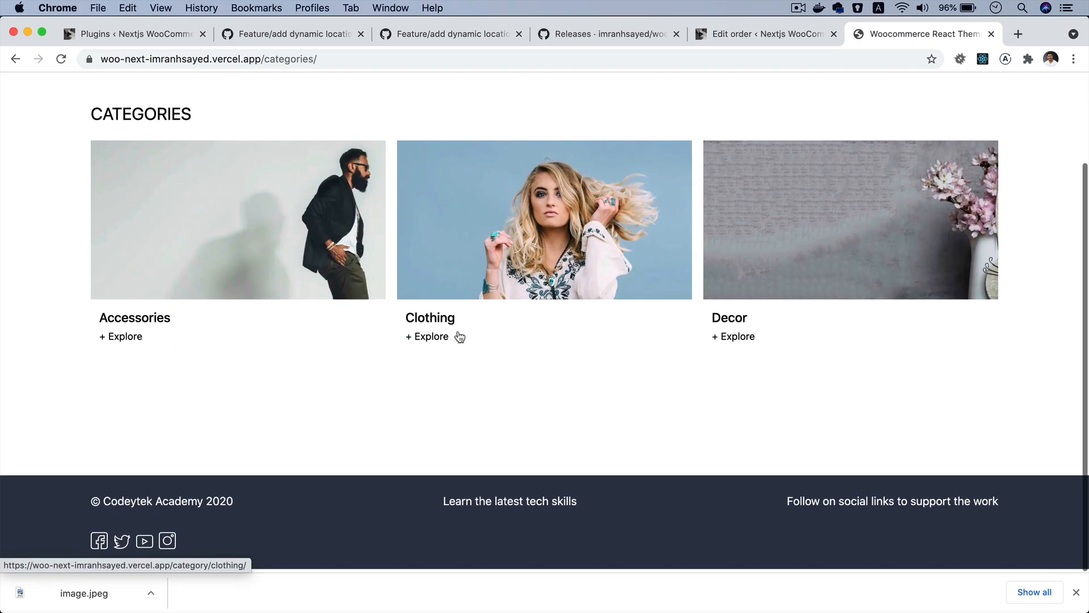
scroll(460, 341, up, 2)
click(460, 336)
scroll(510, 332, down, 5)
scroll(626, 386, down, 8)
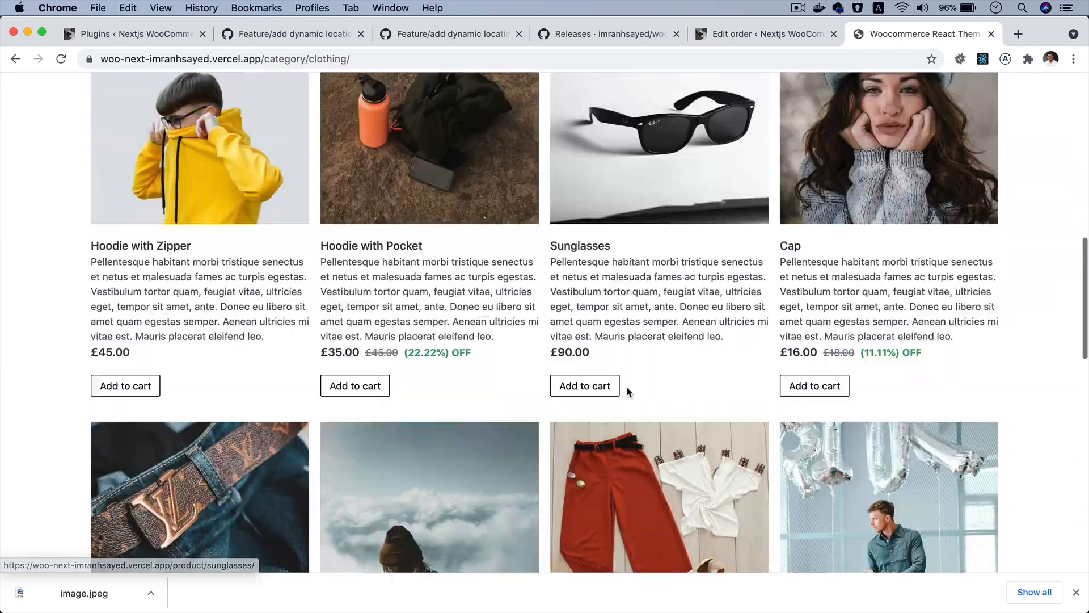
scroll(626, 386, down, 6)
scroll(626, 385, down, 5)
scroll(627, 386, down, 2)
scroll(627, 386, up, 10)
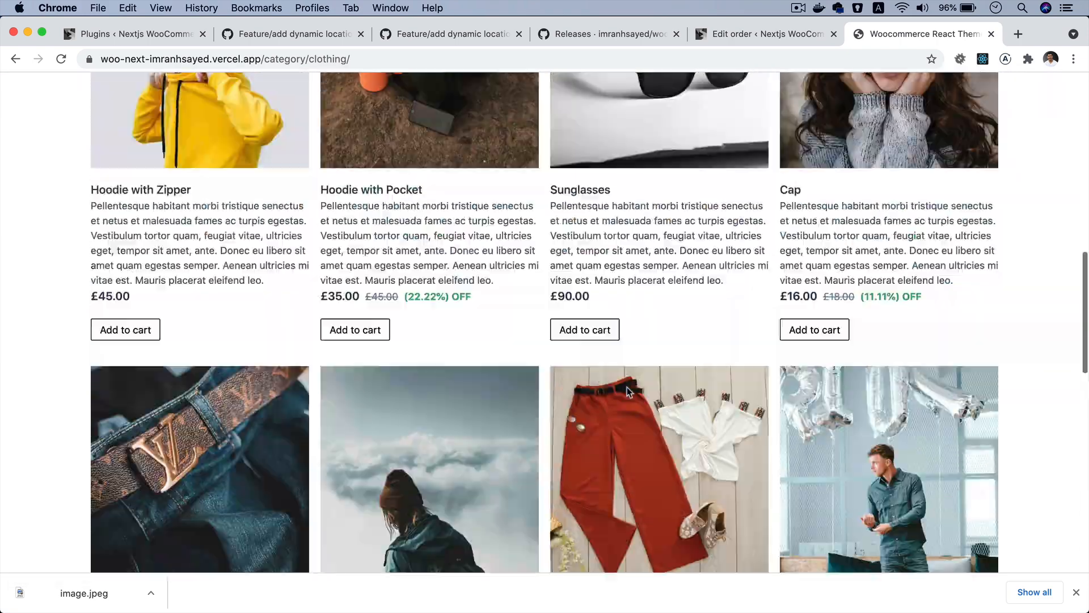
scroll(626, 386, up, 8)
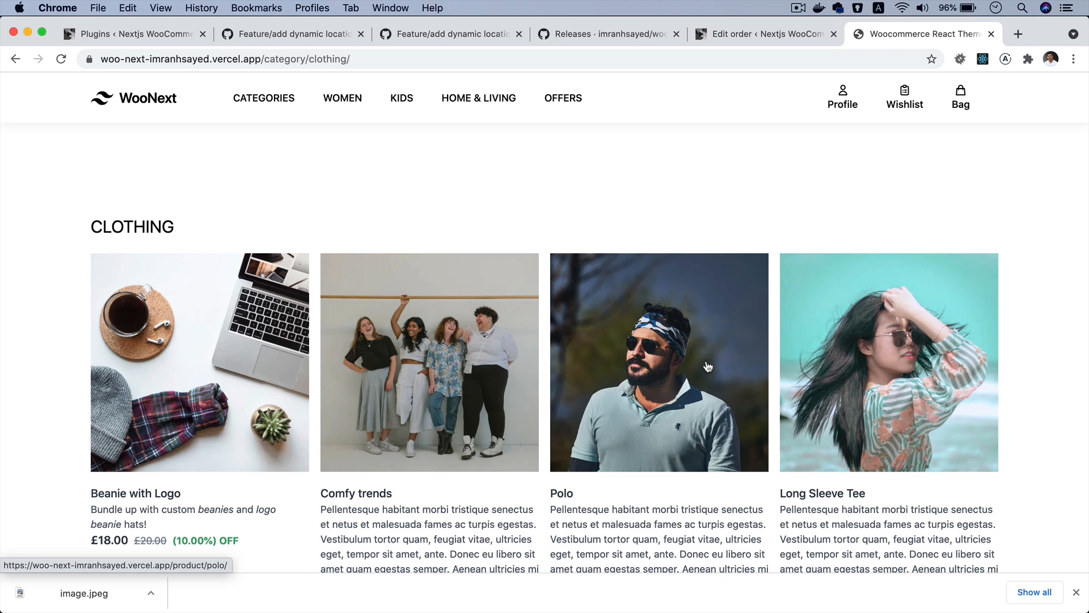
click(706, 366)
scroll(807, 394, down, 3)
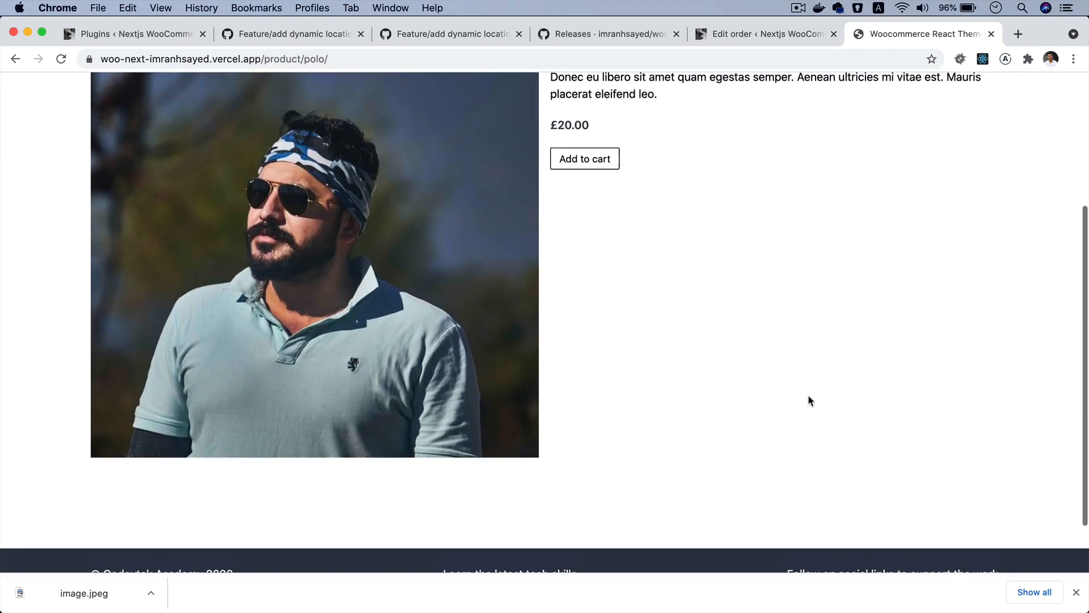
scroll(808, 395, up, 3)
Step: Add the Polo to the cart and open the bag listing it at £20.00
click(584, 367)
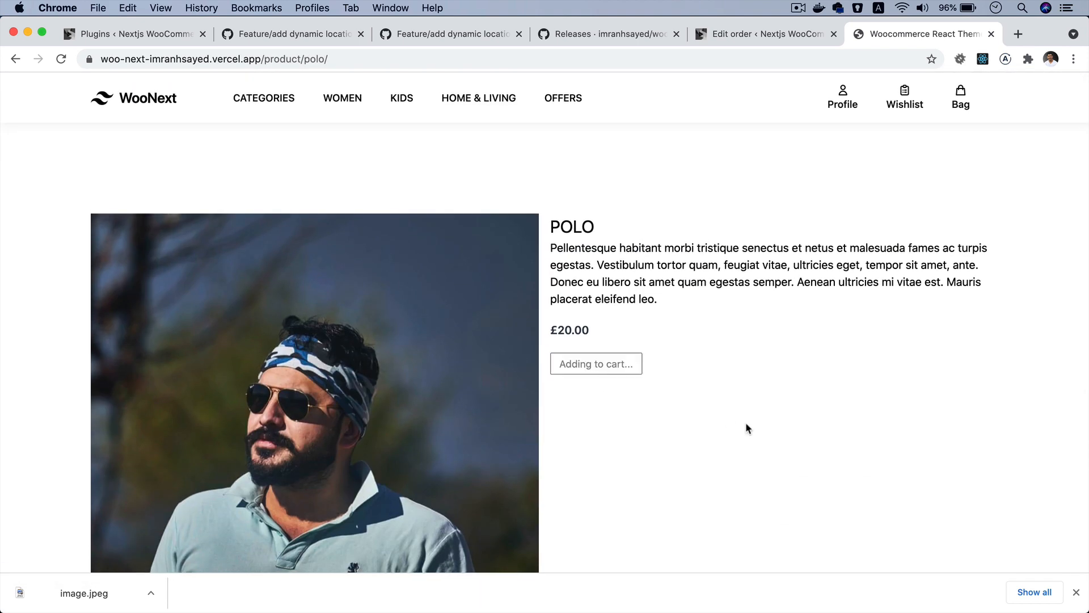
click(660, 364)
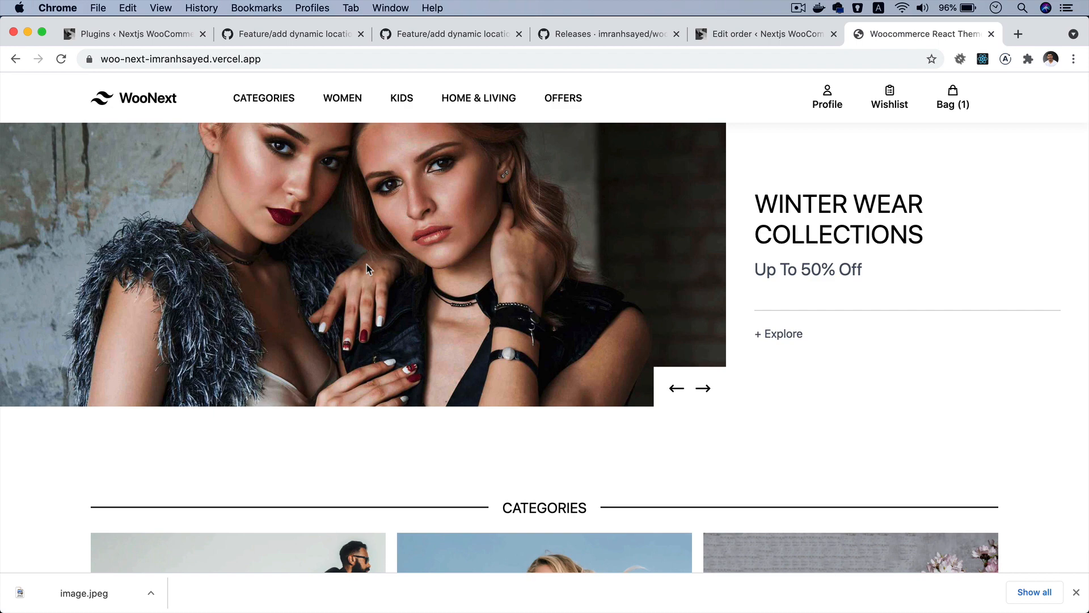
click(952, 104)
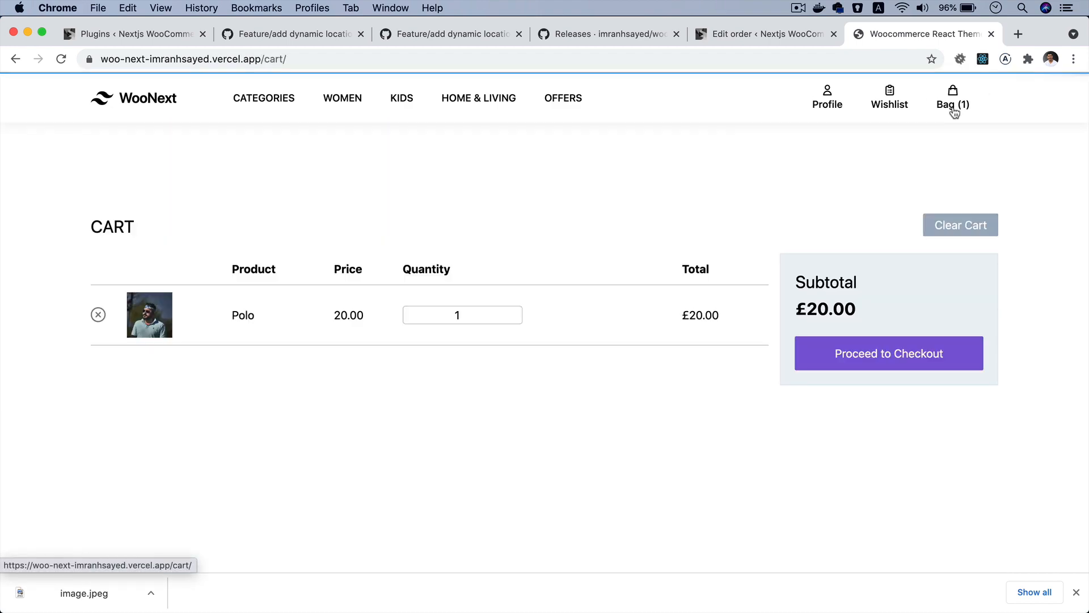
Step: Proceed to checkout with the Polo at £20.00, then return via the PR tabs to the woo-next repository home
click(873, 353)
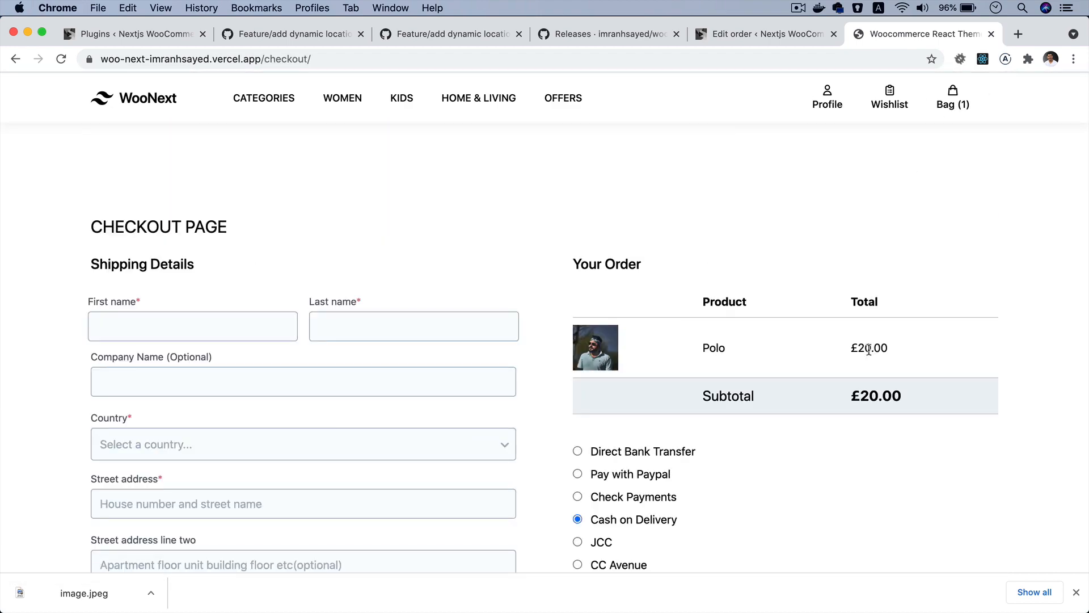
scroll(687, 401, down, 5)
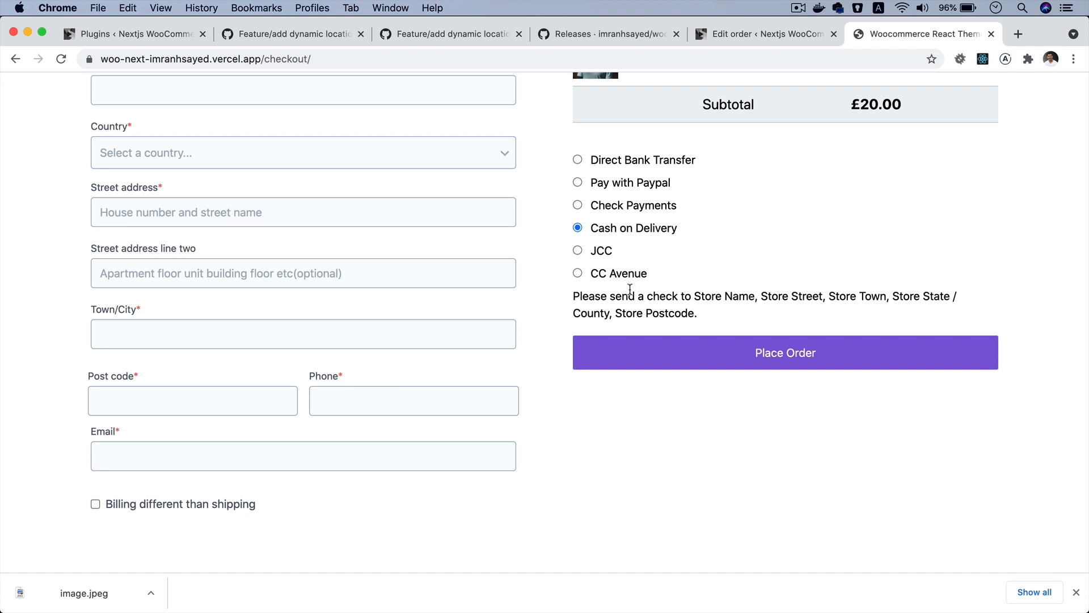
scroll(630, 291, up, 8)
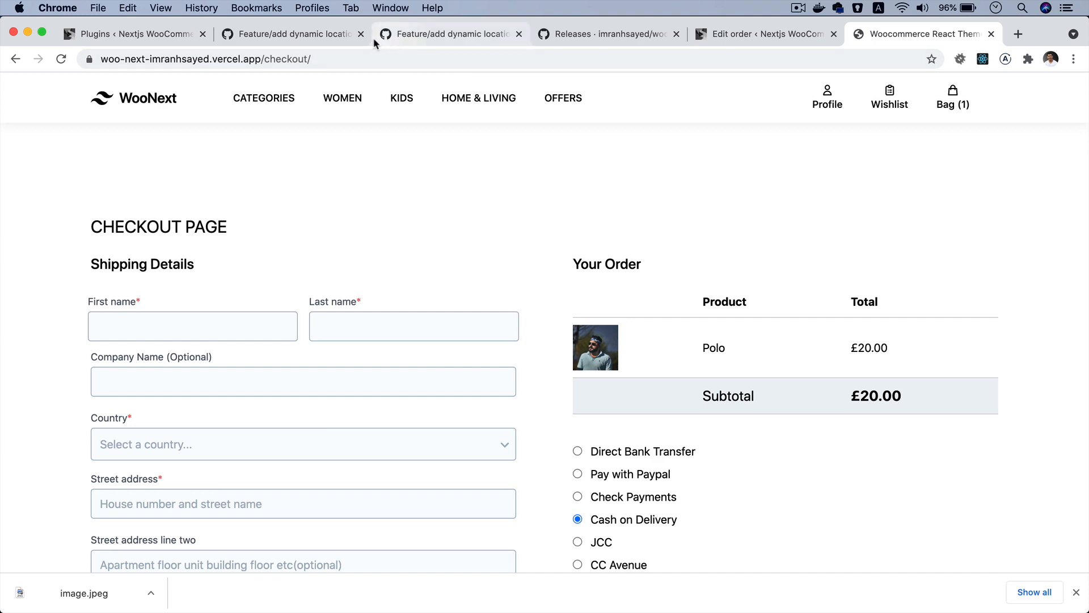
click(435, 34)
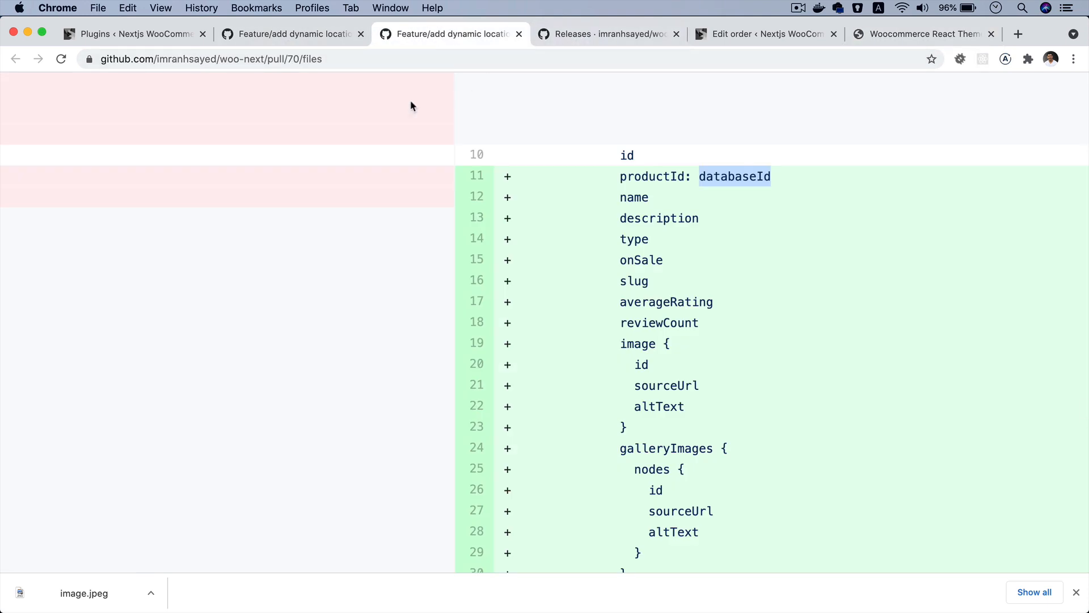
click(294, 34)
scroll(443, 234, up, 5)
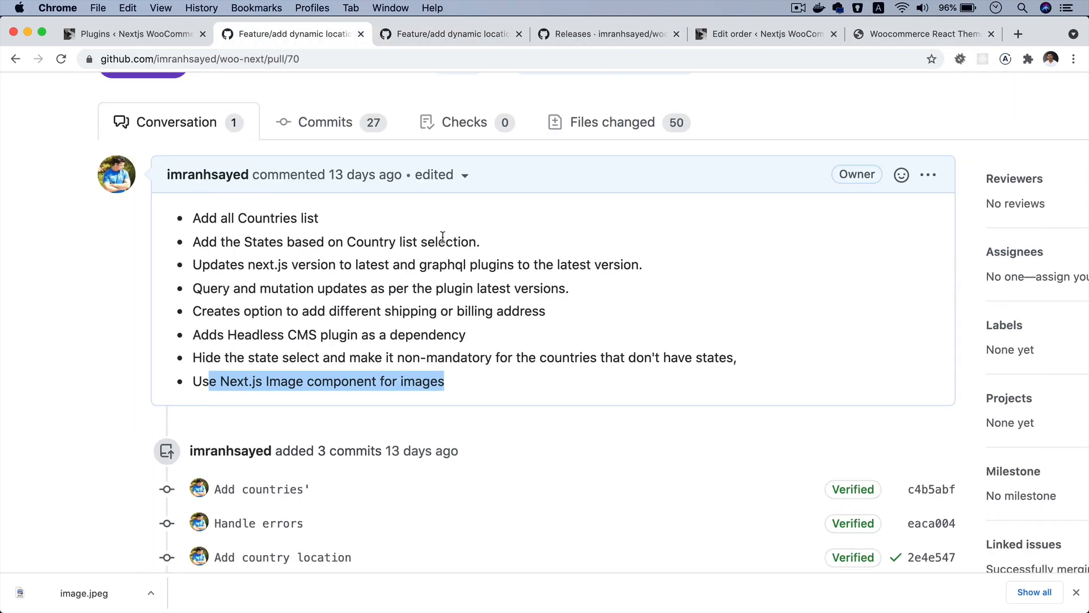
scroll(443, 234, up, 5)
click(162, 163)
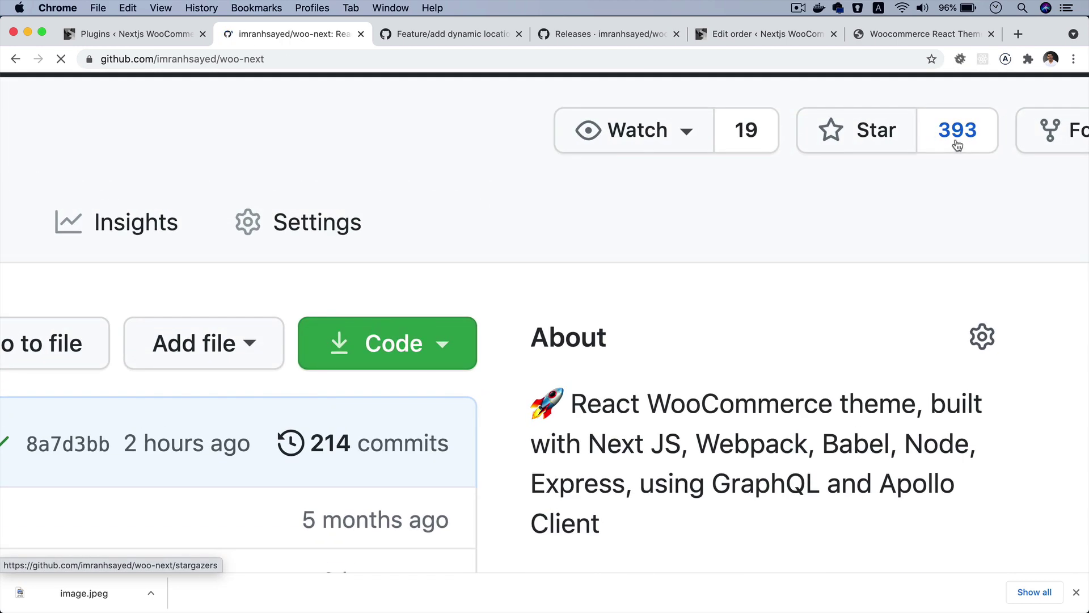
click(958, 140)
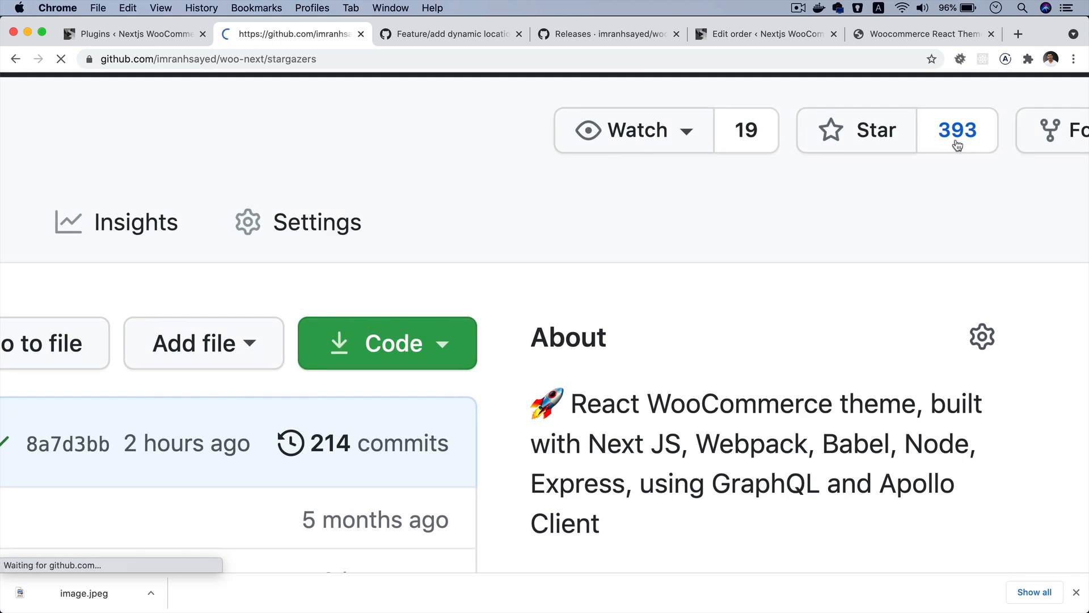
scroll(579, 268, down, 10)
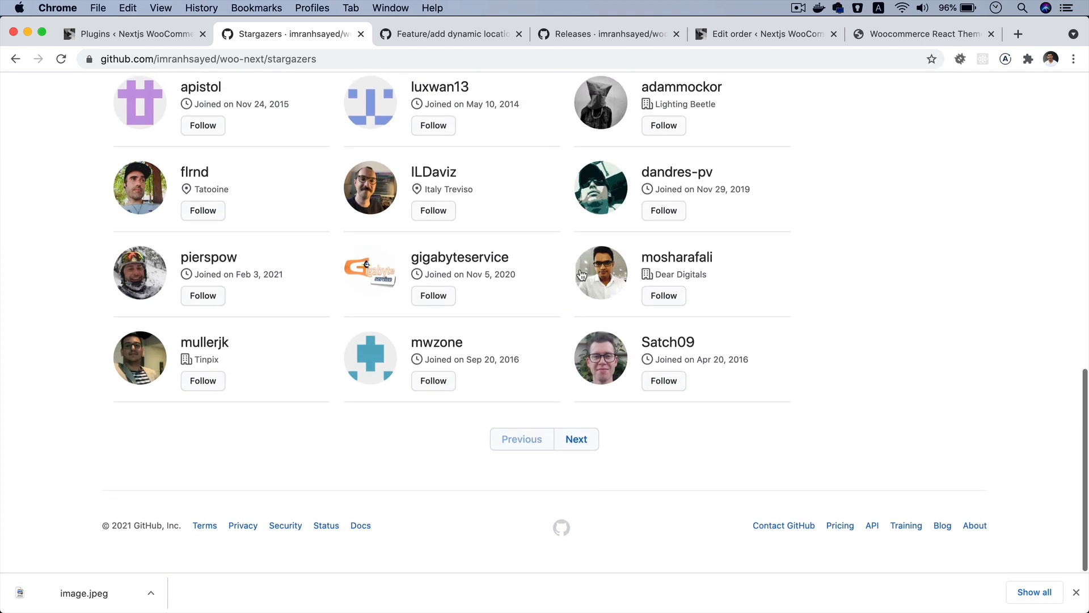
scroll(579, 268, up, 10)
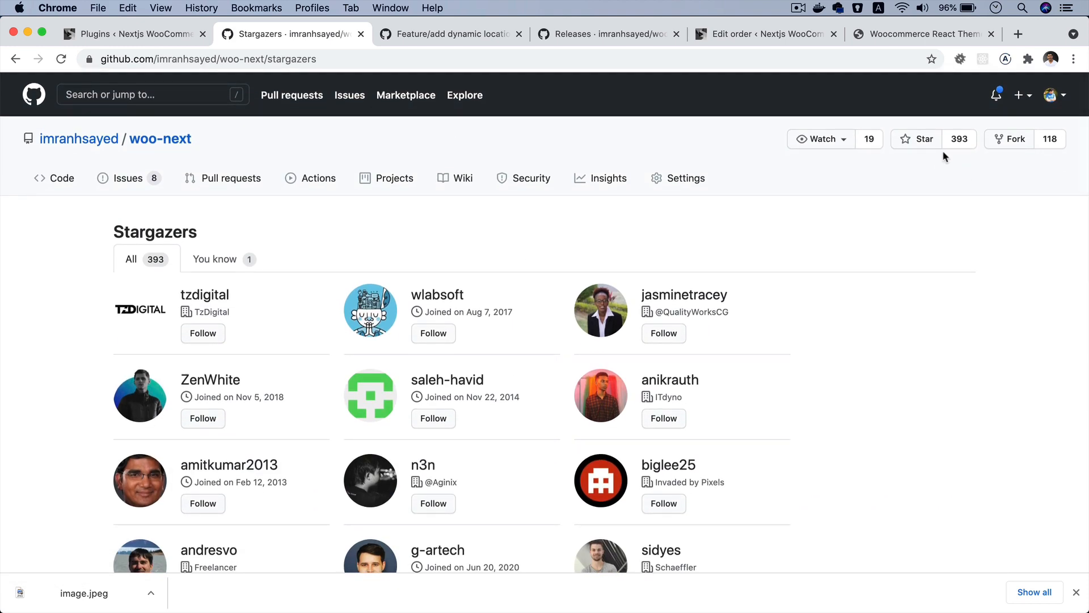
click(77, 139)
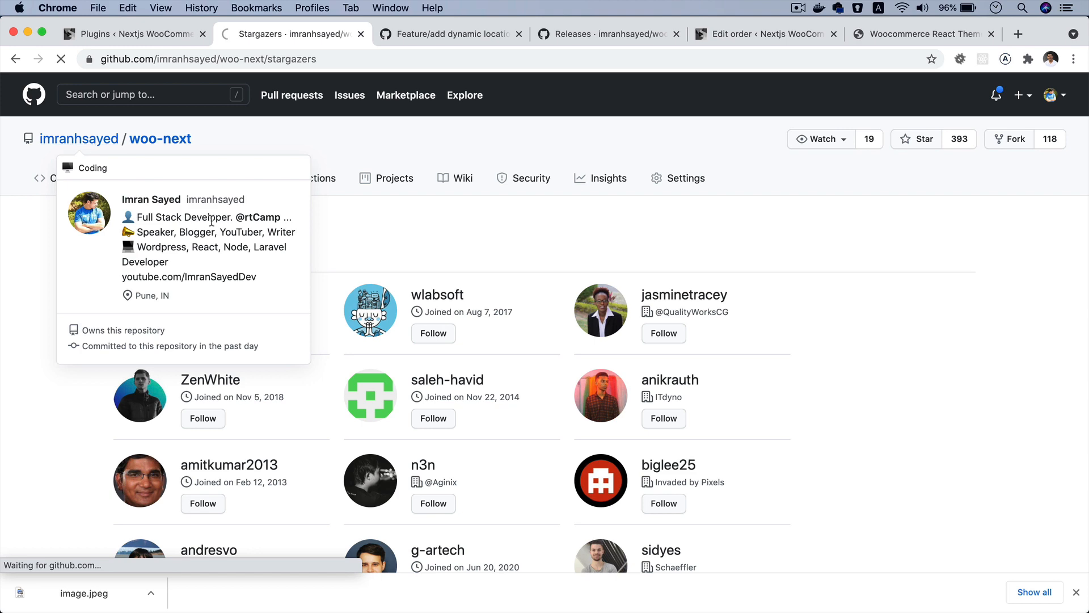
Step: Zoom in, view the owner's 802 followers list and go back to the profile overview
key(super+plus)
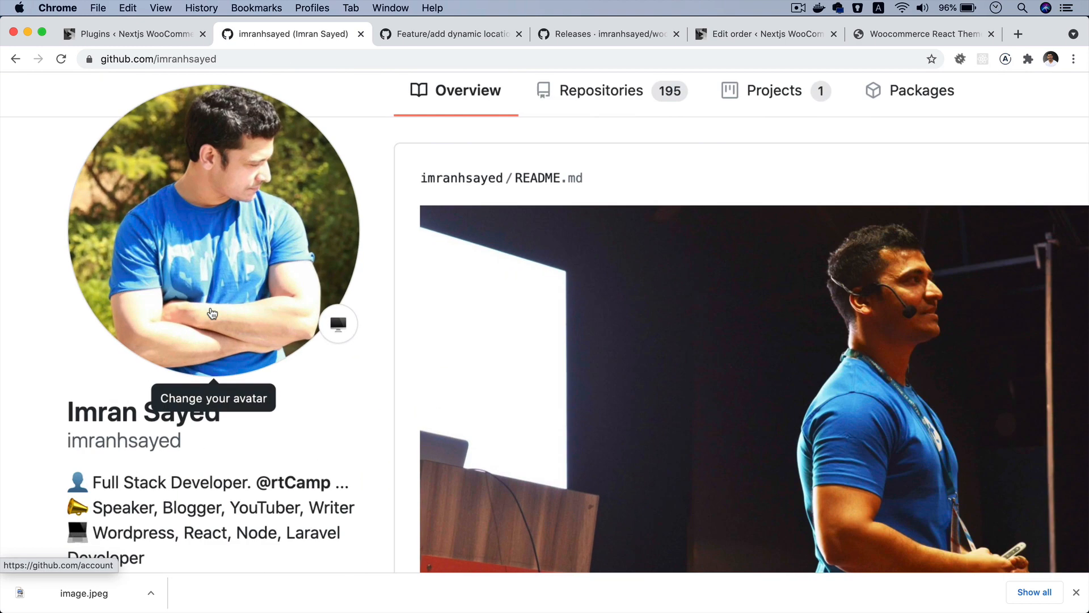
key(super+plus)
click(119, 322)
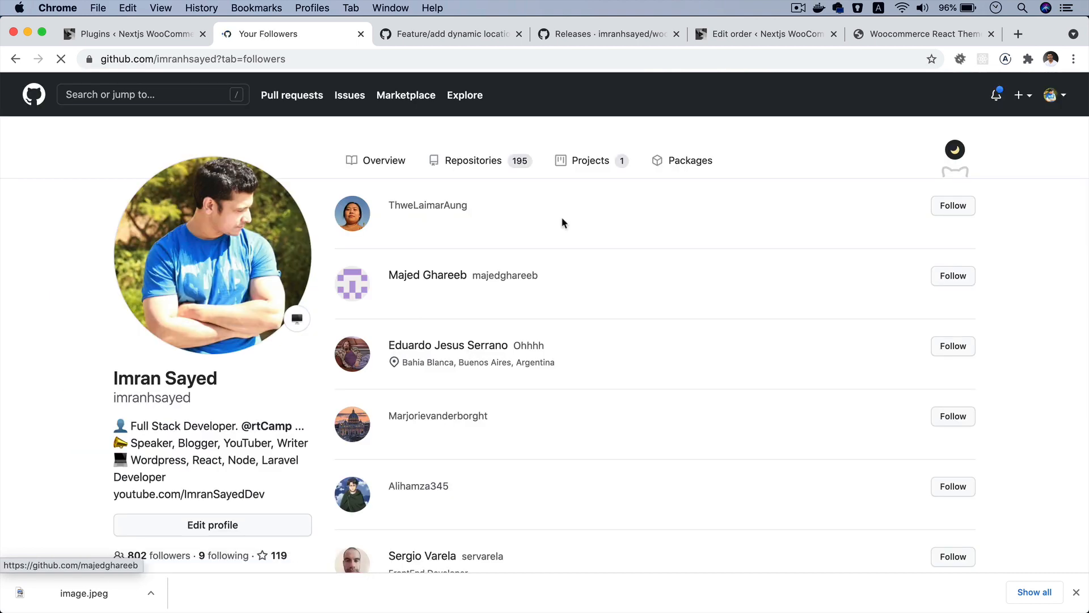
click(17, 59)
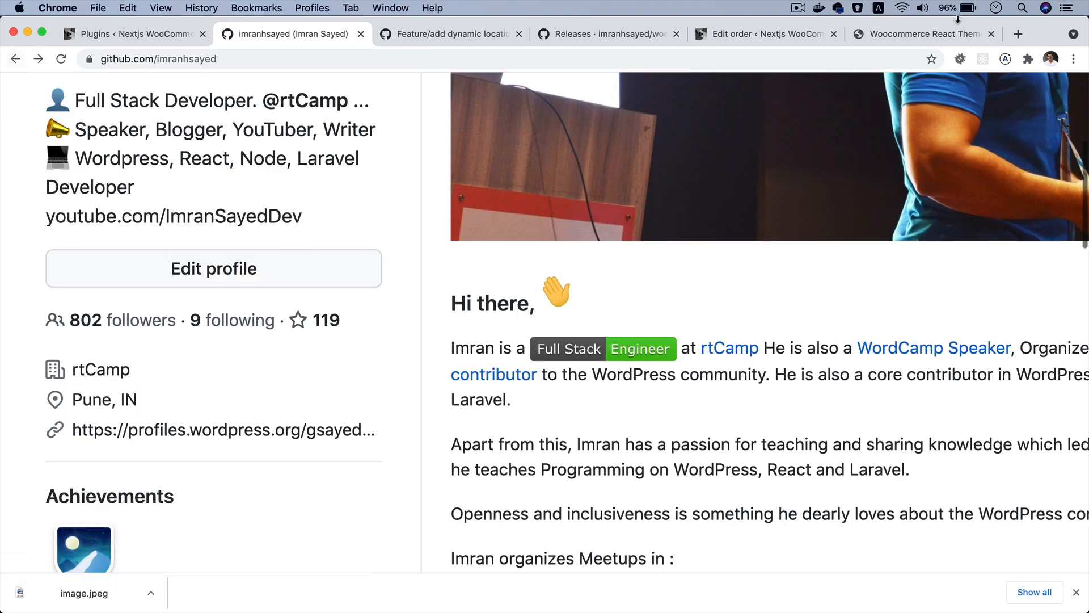